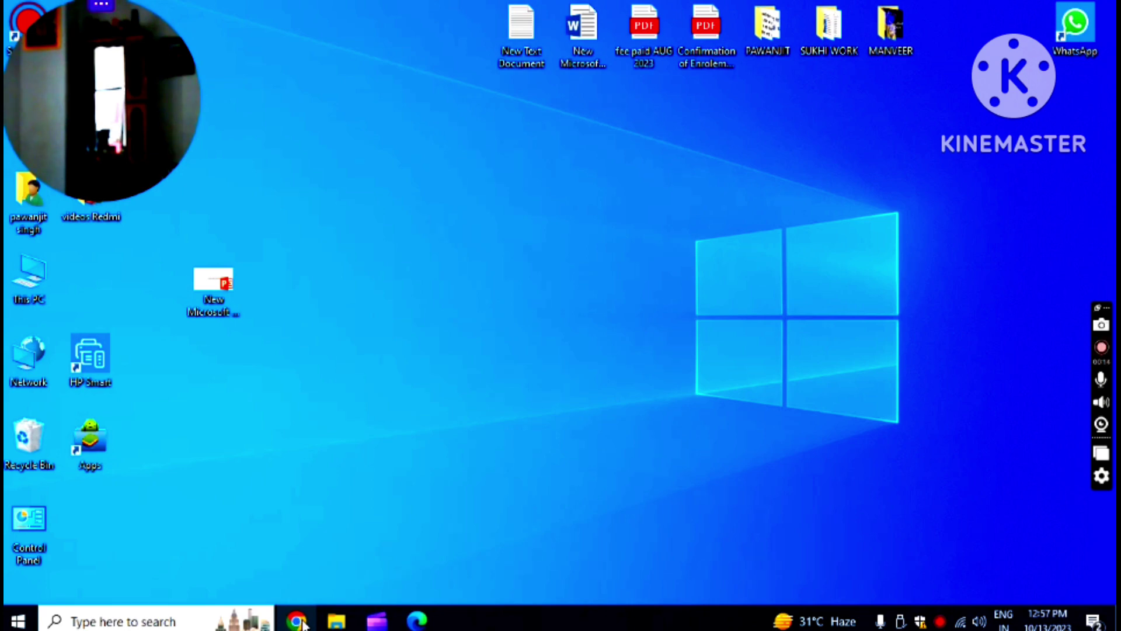
- Launch Chrome in the BSF profile from the maximized profile picker, then close it
left_click(297, 621)
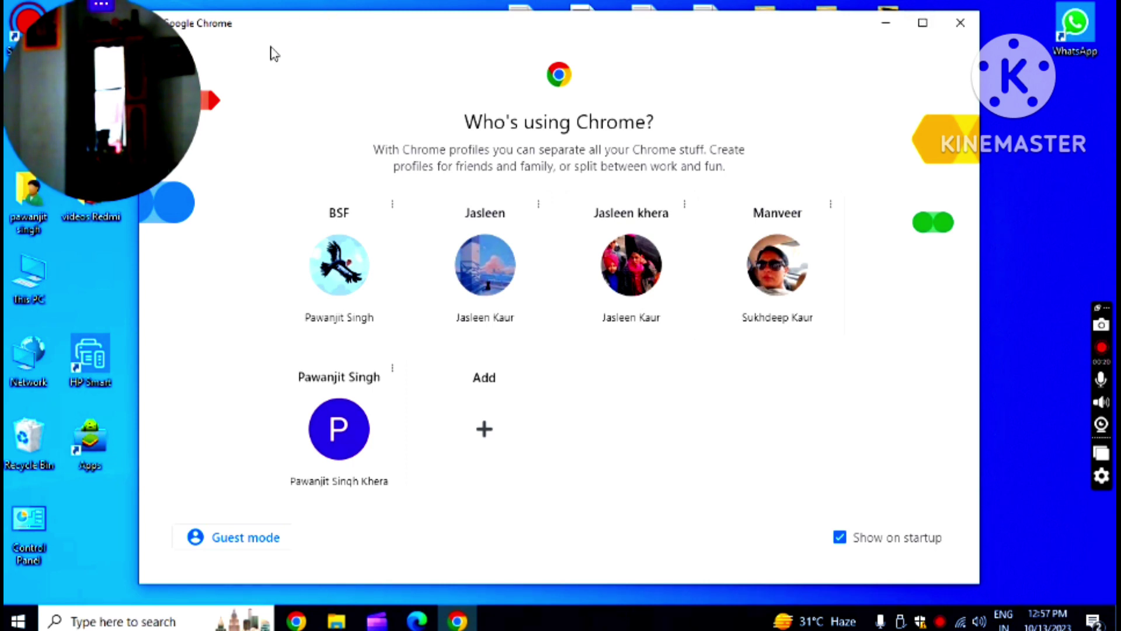
left_click(102, 7)
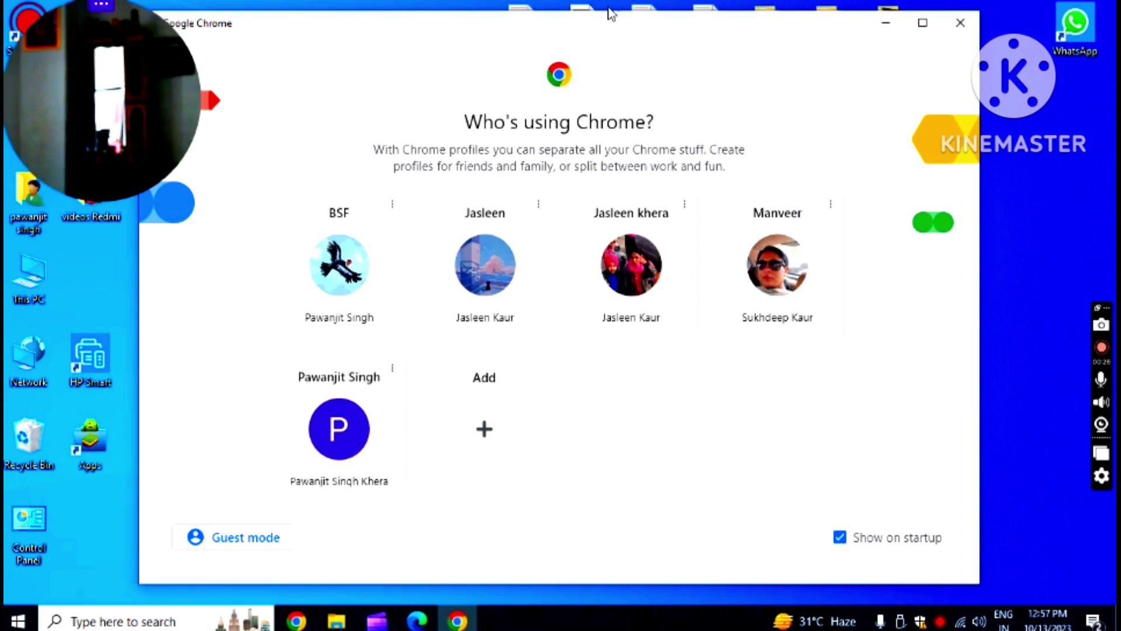
left_click(924, 24)
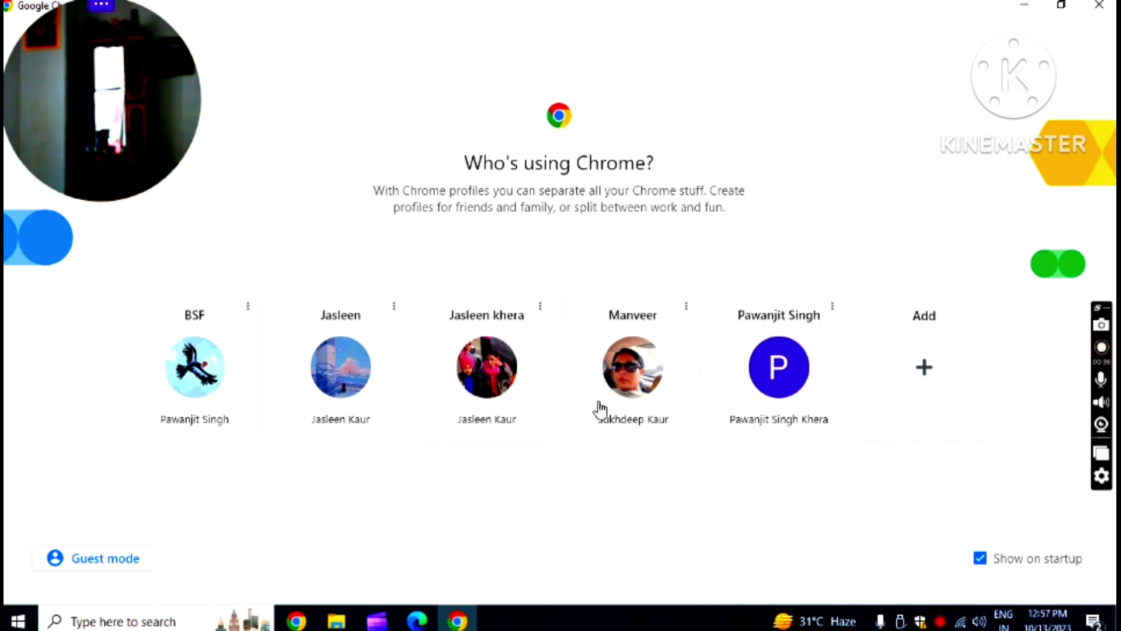
left_click(198, 386)
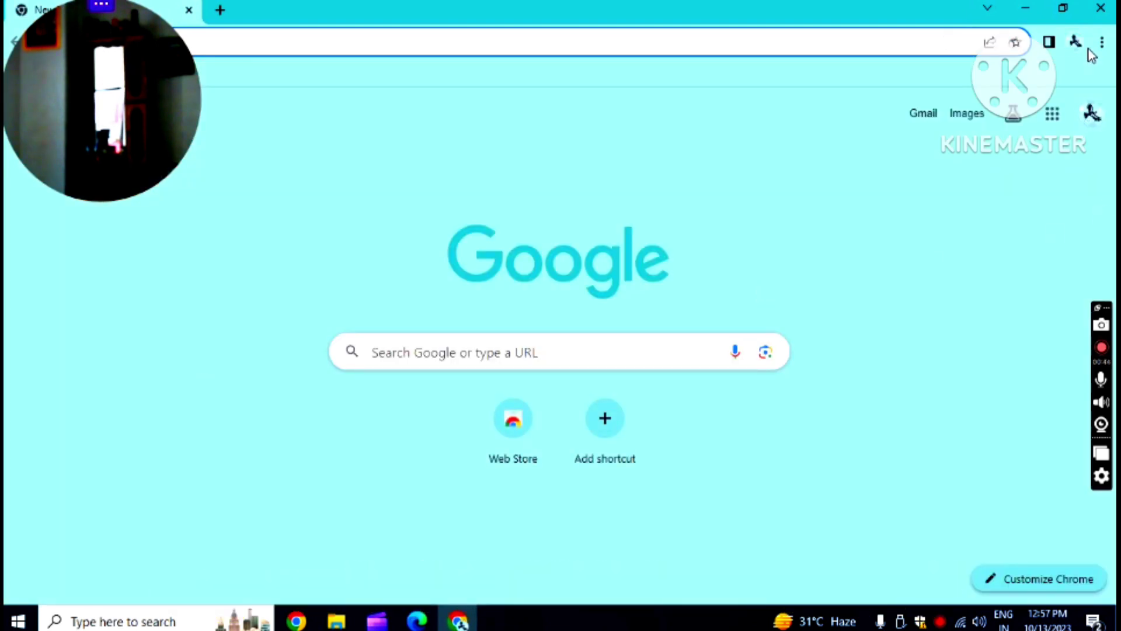
left_click(1100, 10)
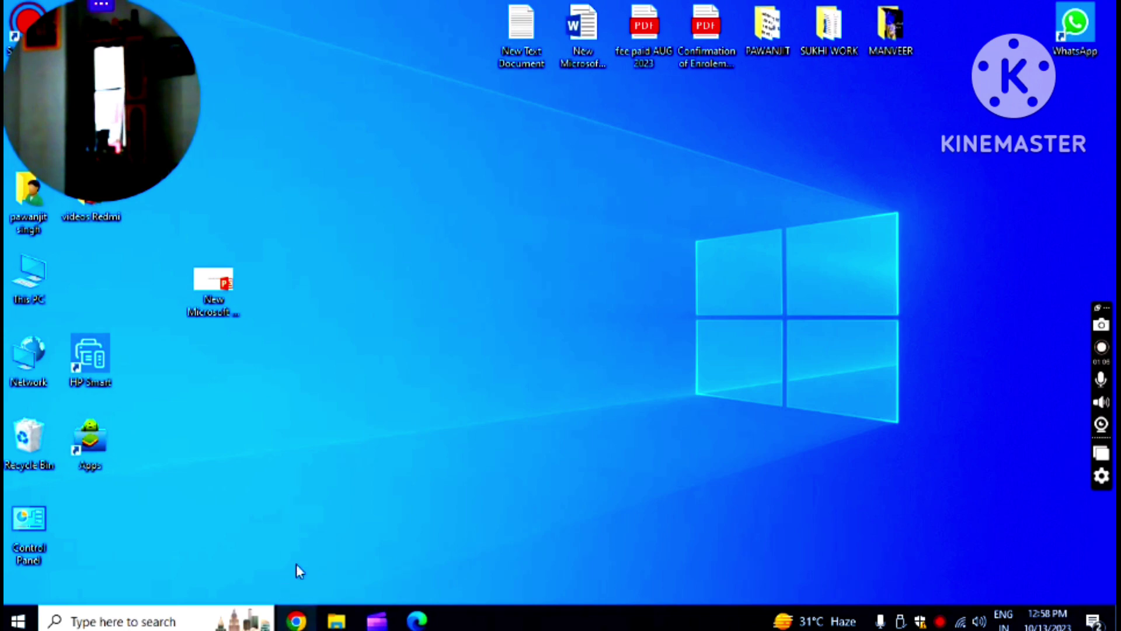
- Relaunch Chrome and pick the BSF profile to reach the new tab page
left_click(297, 621)
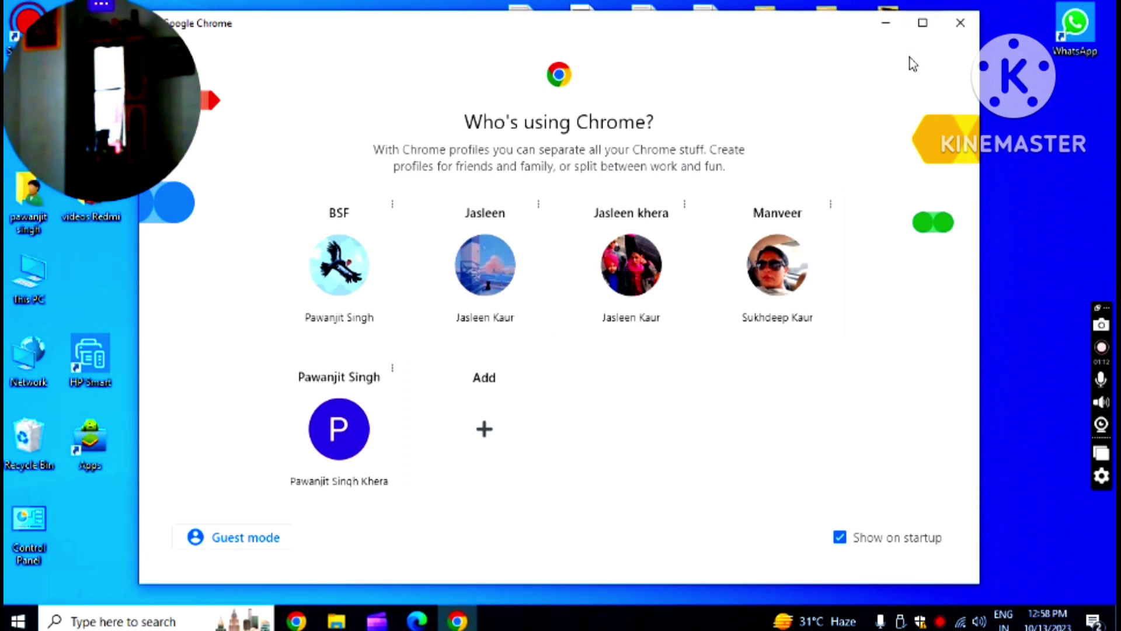
left_click(924, 26)
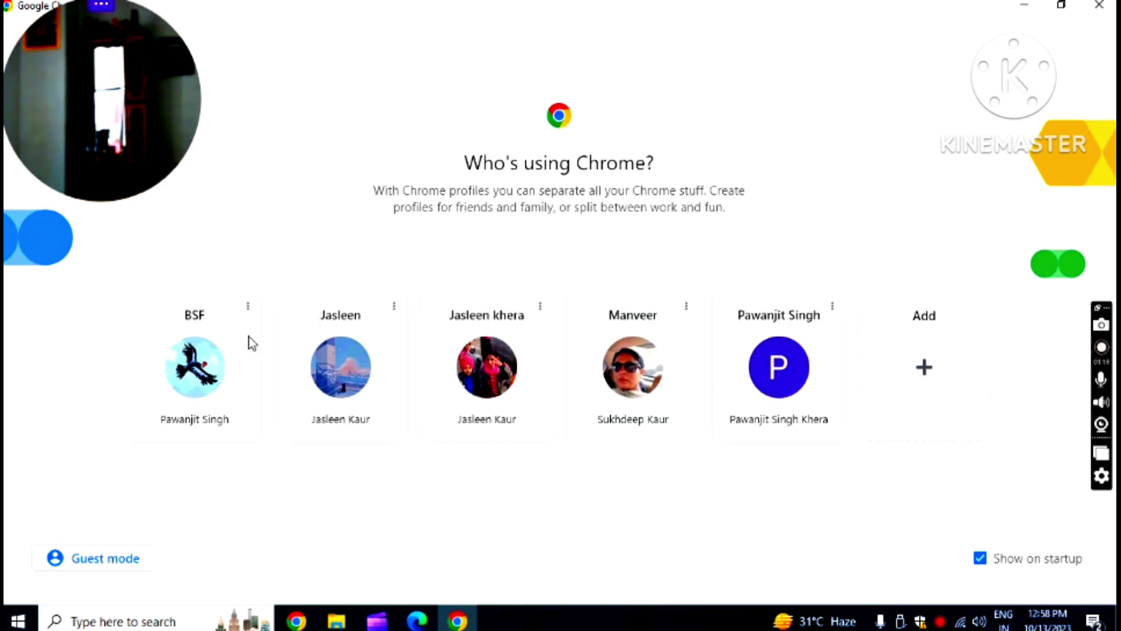
left_click(199, 368)
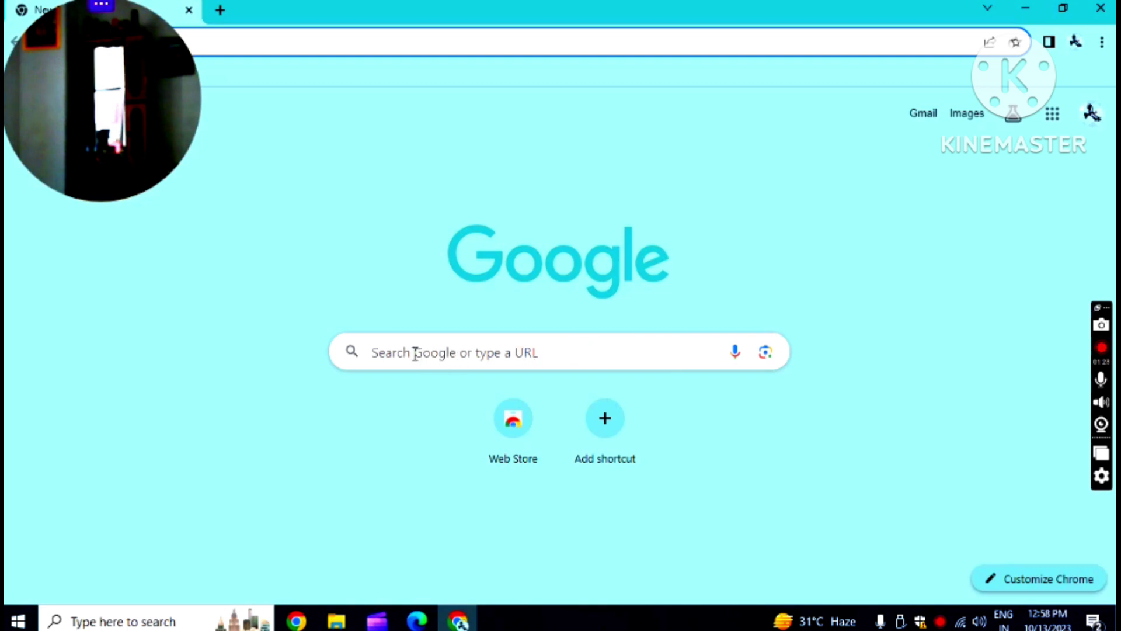
- Search Google for 'pspcl bill pay' using the saved history suggestion
left_click(468, 352)
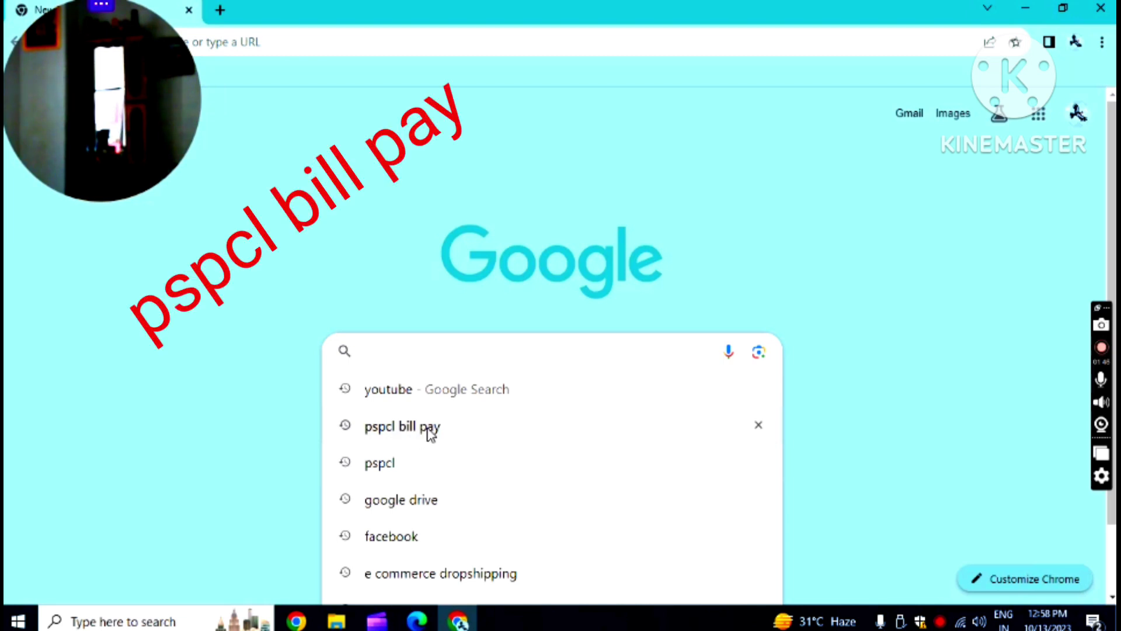
left_click(428, 431)
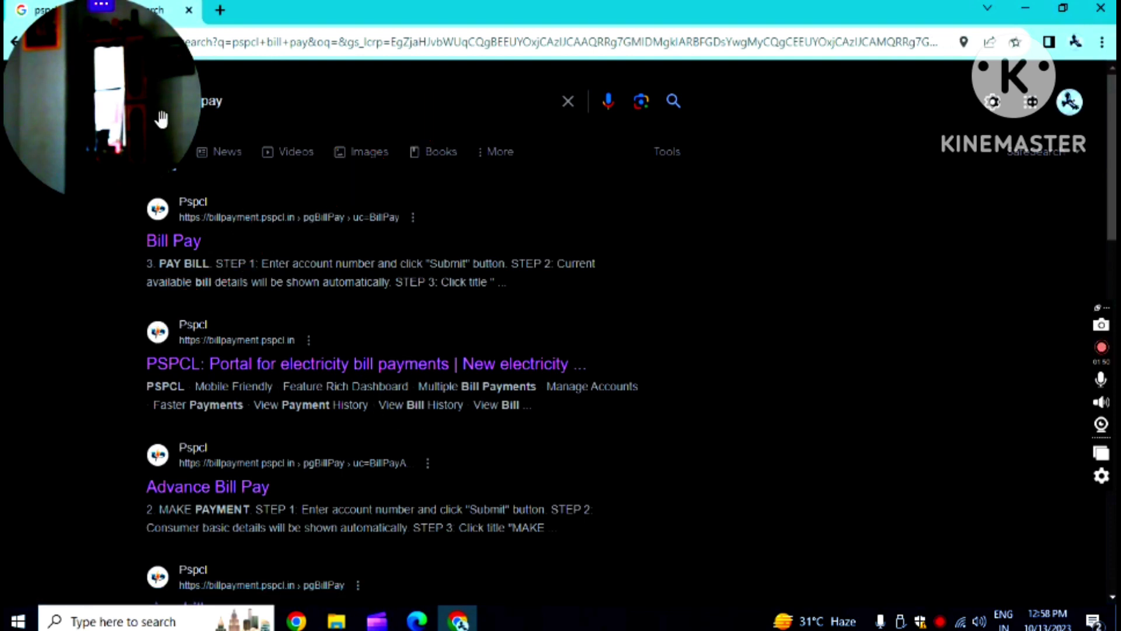
mouse_move(102, 13)
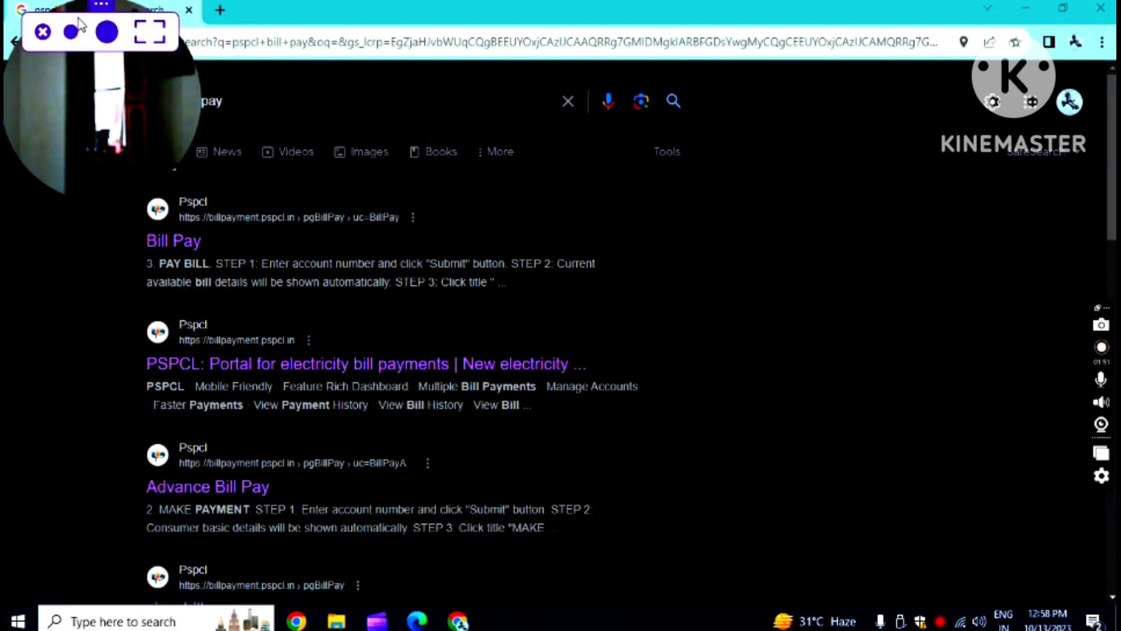
left_click(45, 36)
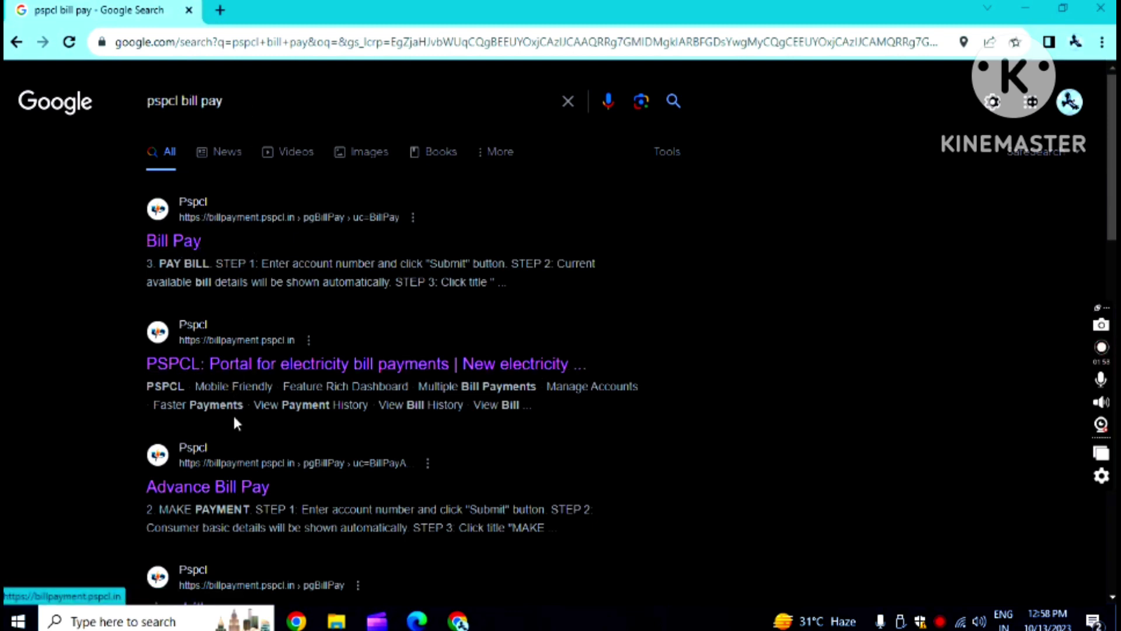
scroll(278, 488, "down", 8)
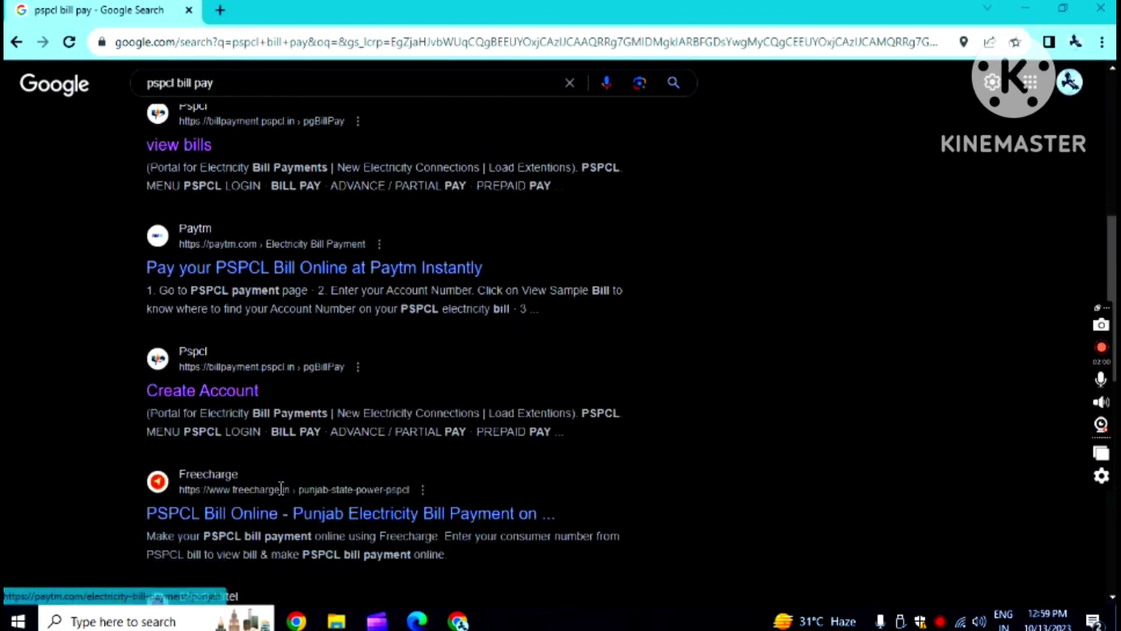
scroll(281, 488, "down", 9)
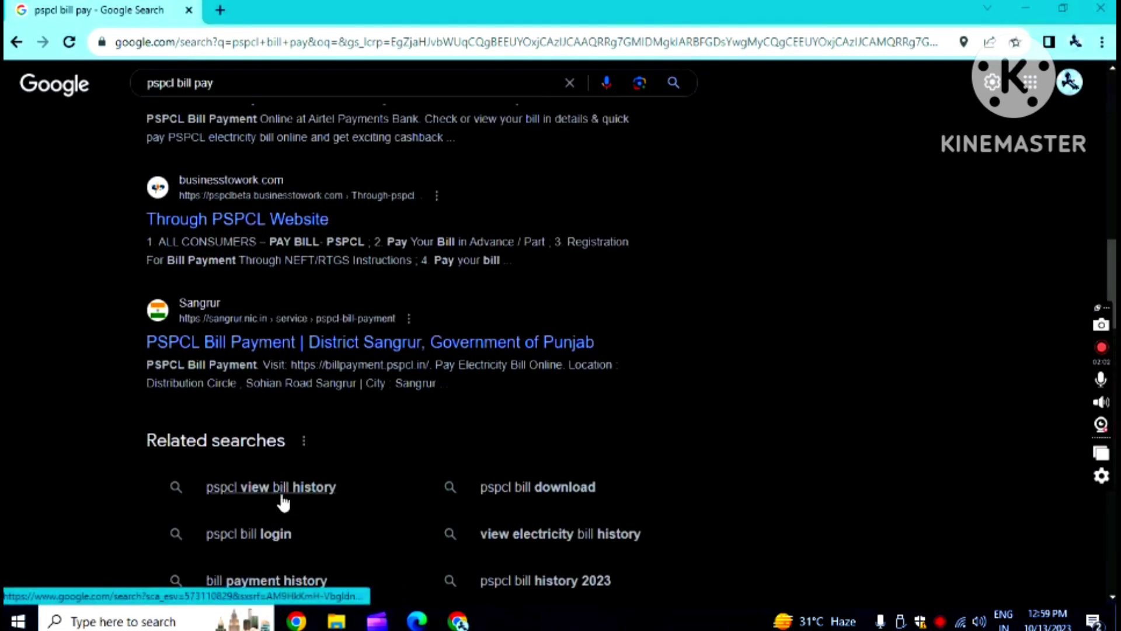
scroll(283, 502, "up", 17)
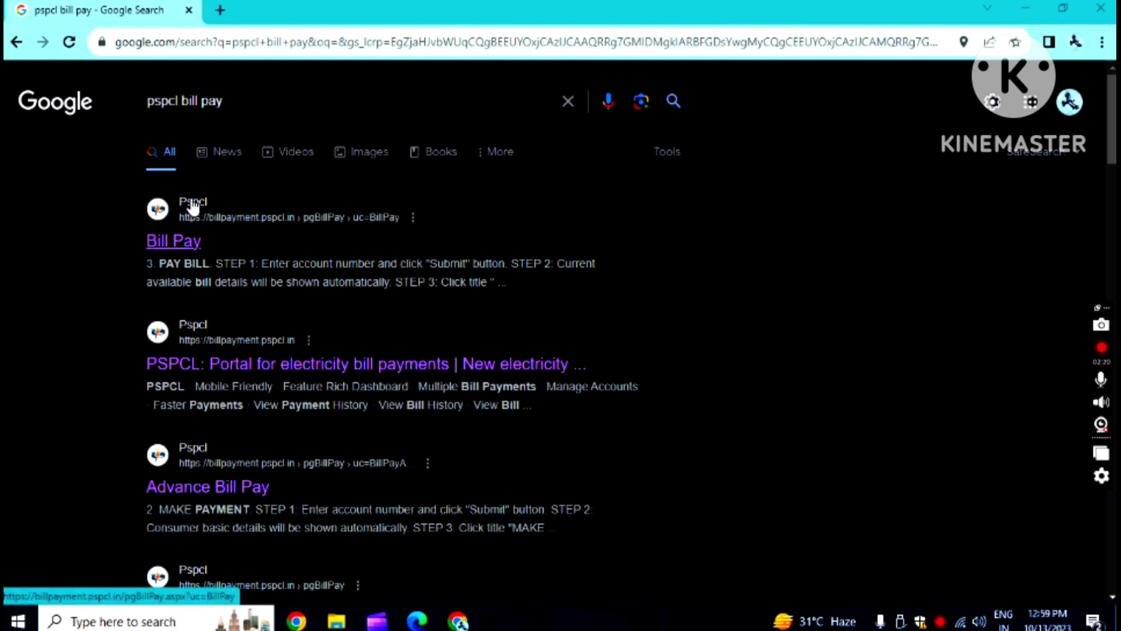
- Open the 'Bill Pay' result and proceed past the Punjabi fraud-warning notice
left_click(178, 245)
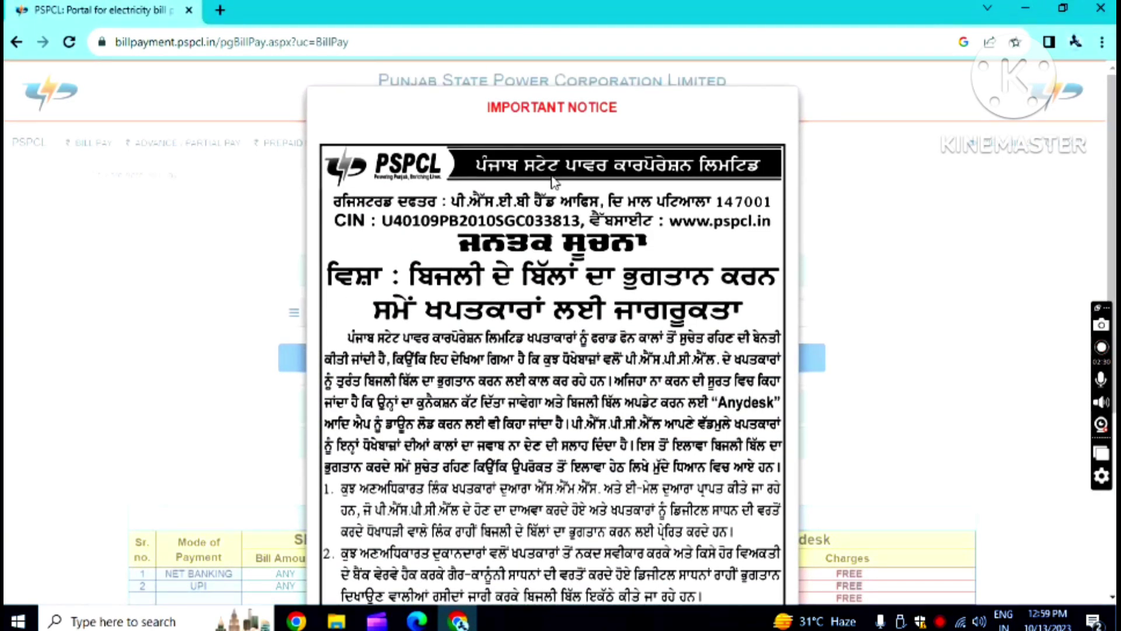
scroll(555, 269, "down", 3)
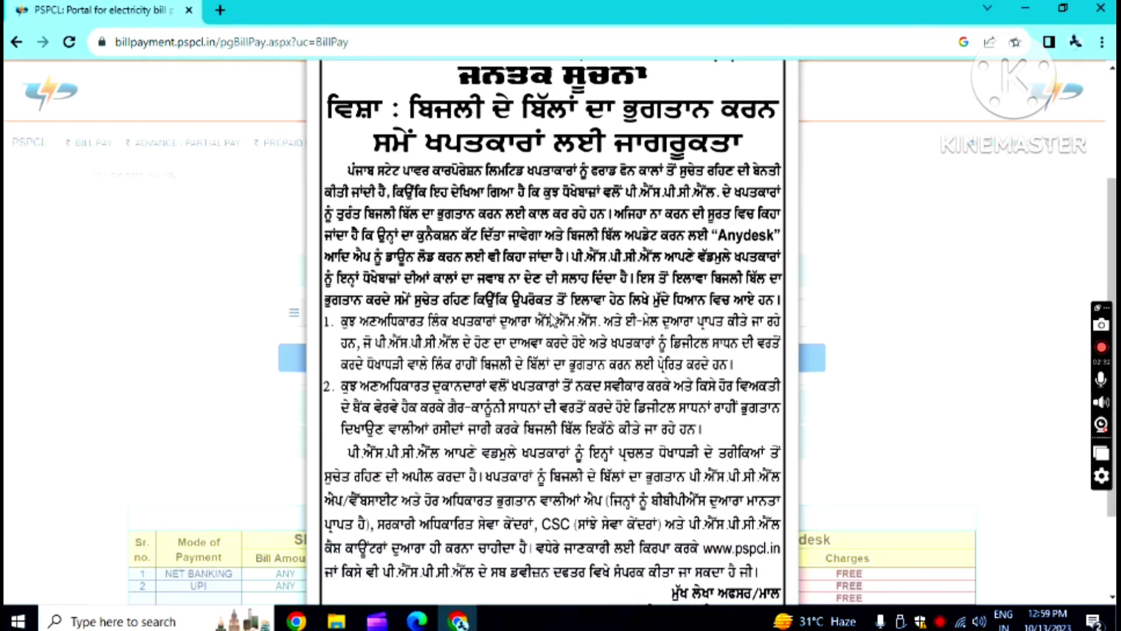
scroll(541, 333, "down", 2)
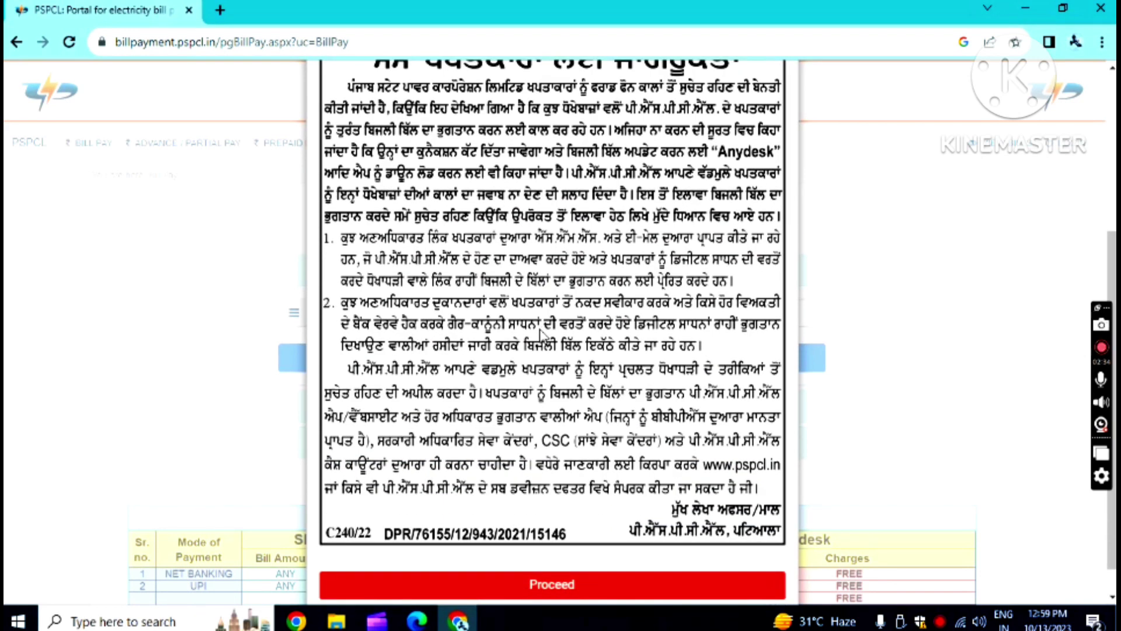
scroll(542, 333, "down", 1)
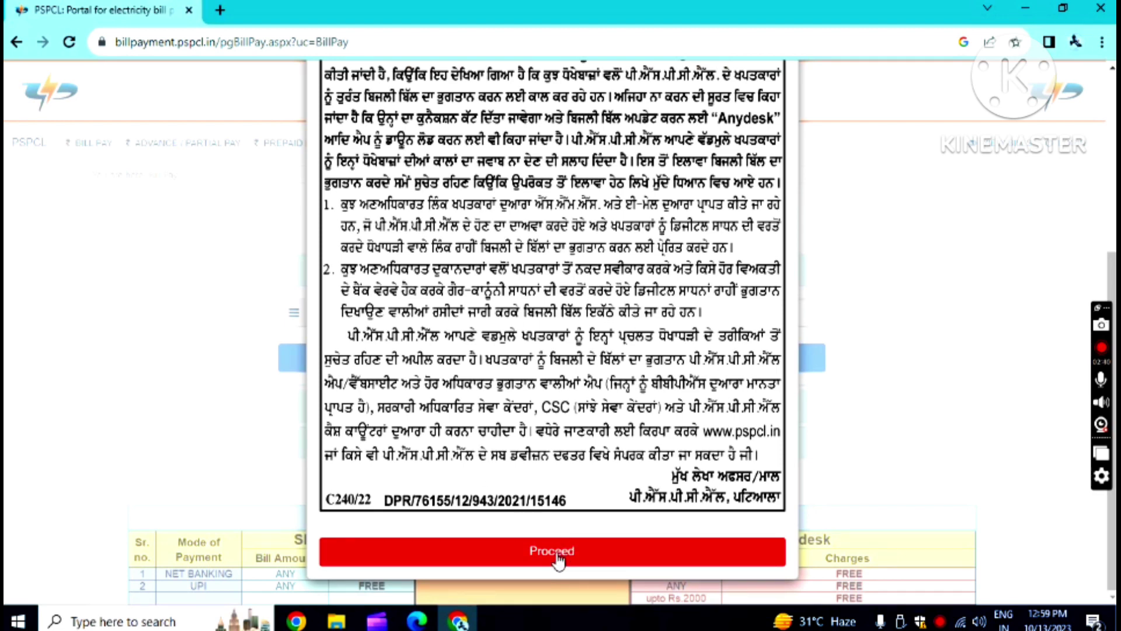
left_click(558, 558)
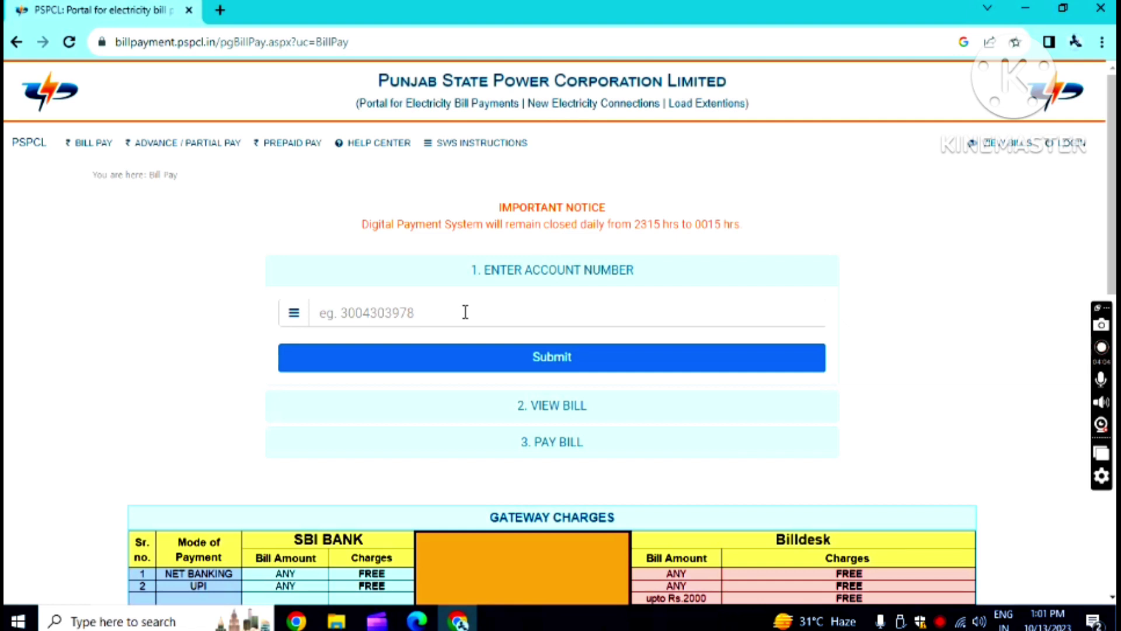
- Enter the electricity account number via autofill and submit it to load account details
left_click(451, 313)
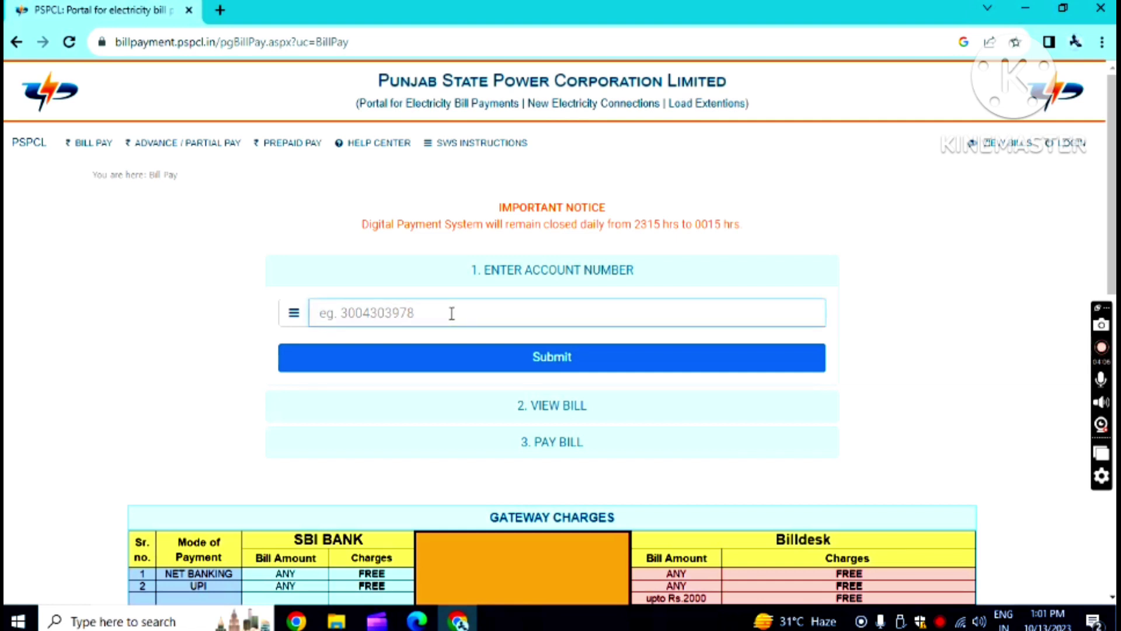
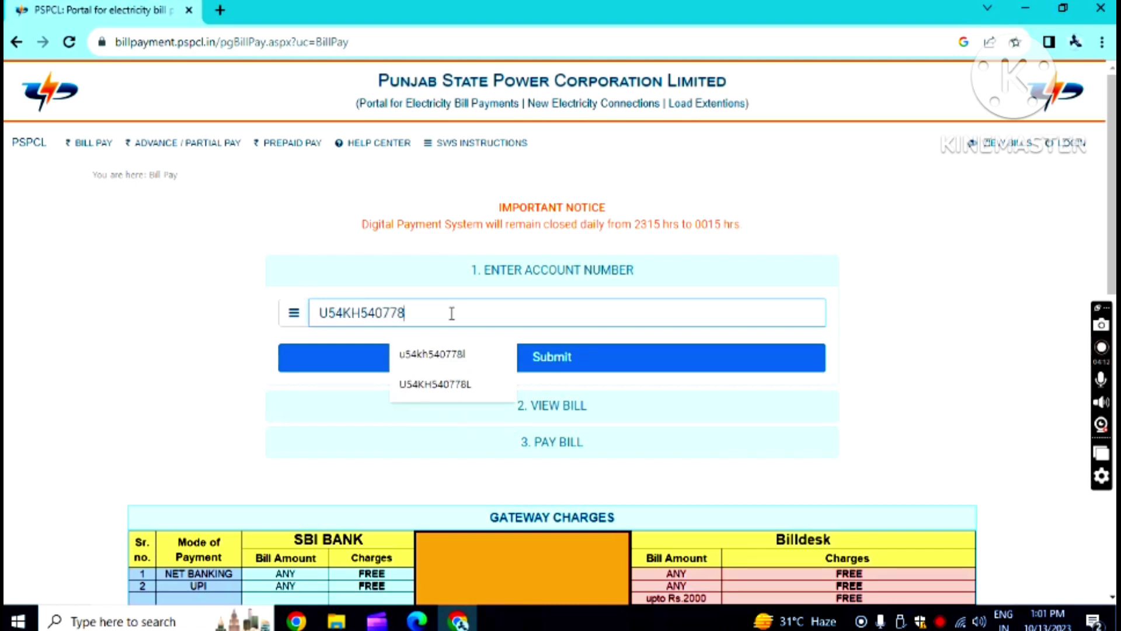
key("ctrl+a")
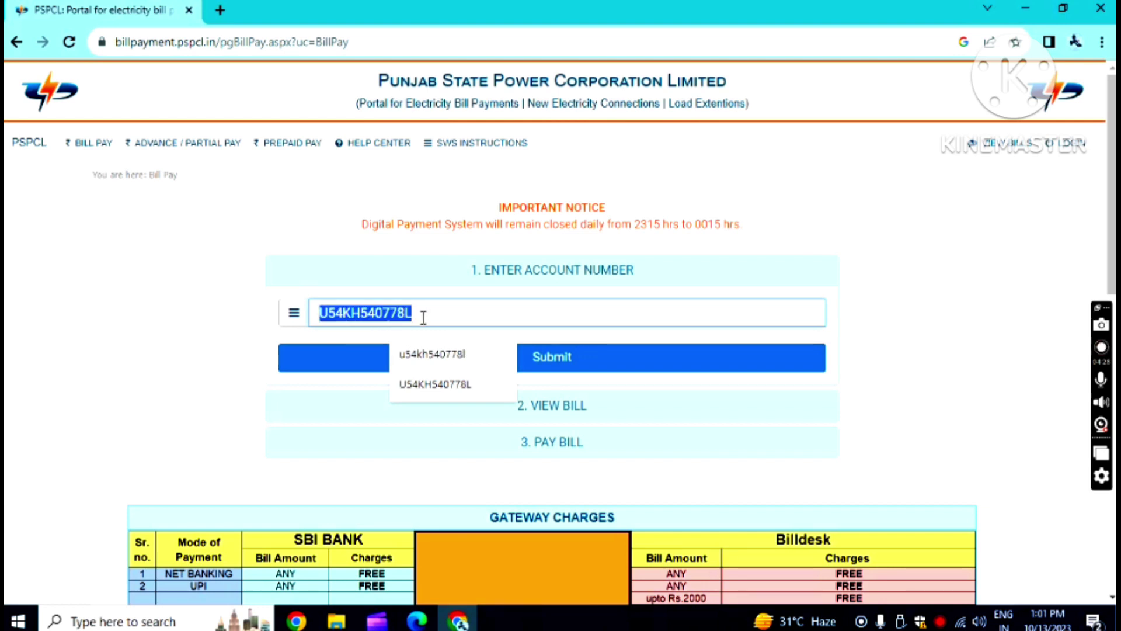
left_click(423, 316)
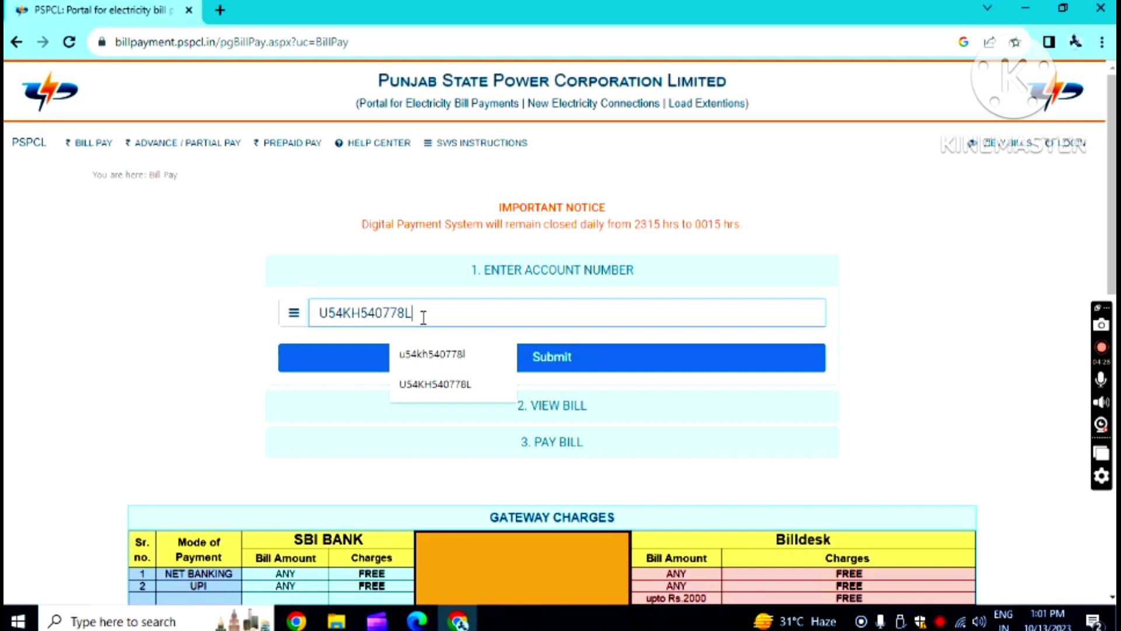
left_click(448, 385)
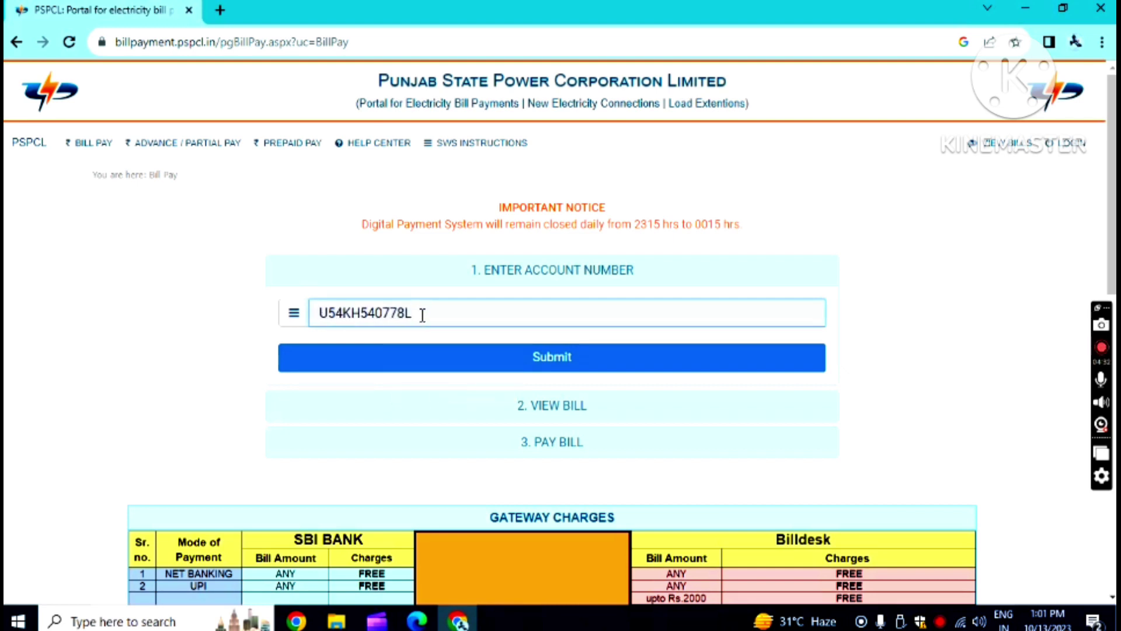
left_click(565, 362)
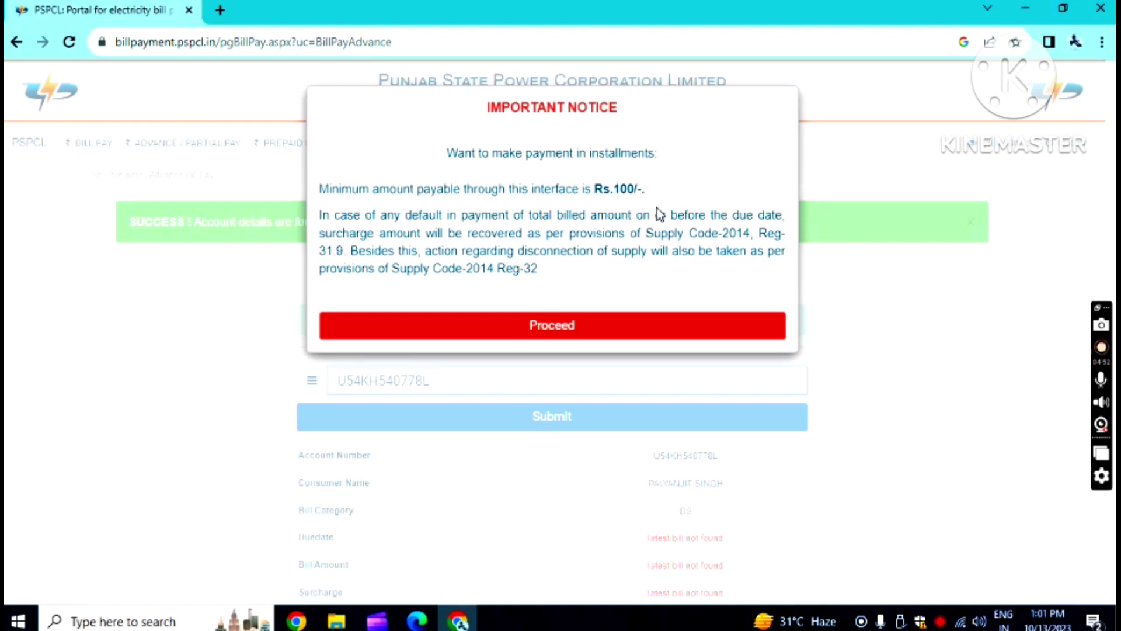
left_click(565, 331)
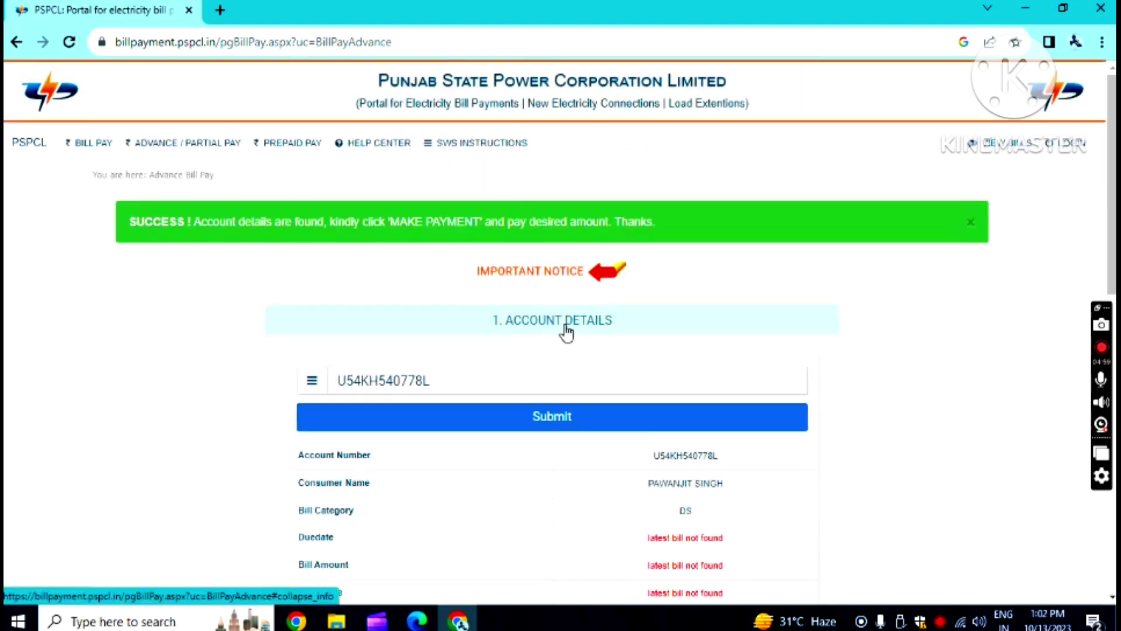
scroll(529, 359, "down", 3)
scroll(525, 363, "up", 1)
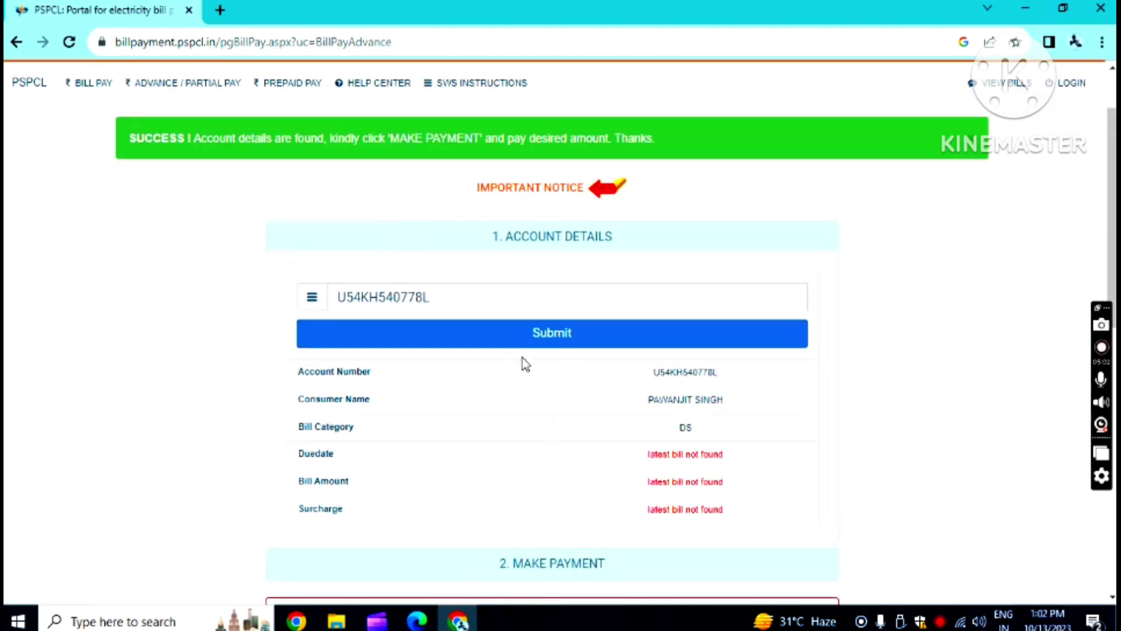
scroll(513, 387, "down", 1)
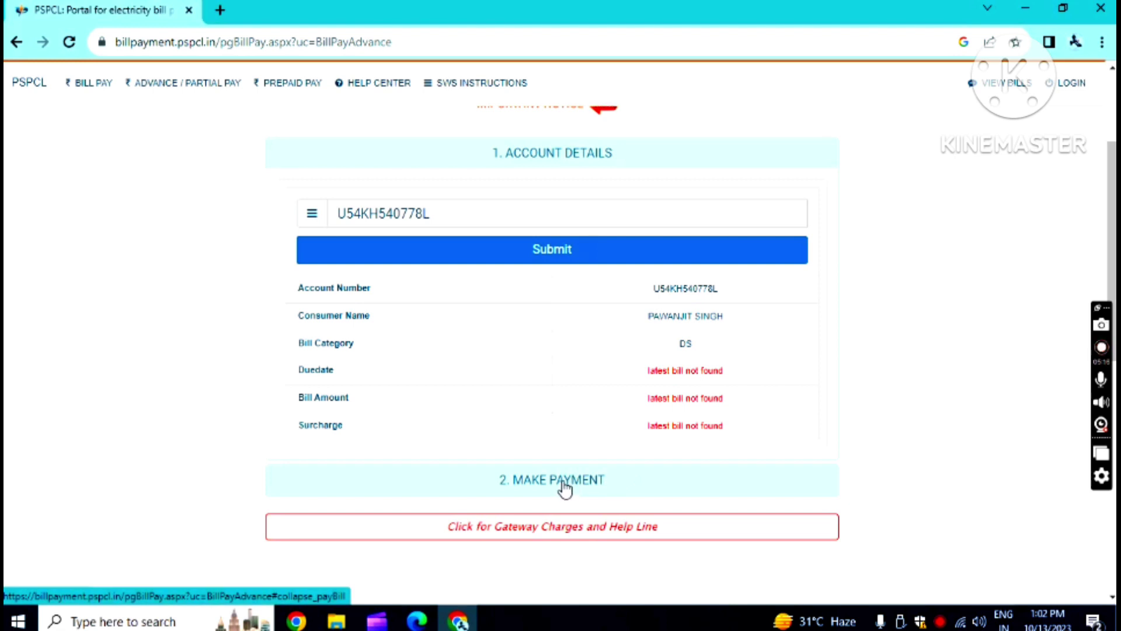
scroll(567, 490, "up", 2)
scroll(565, 490, "up", 1)
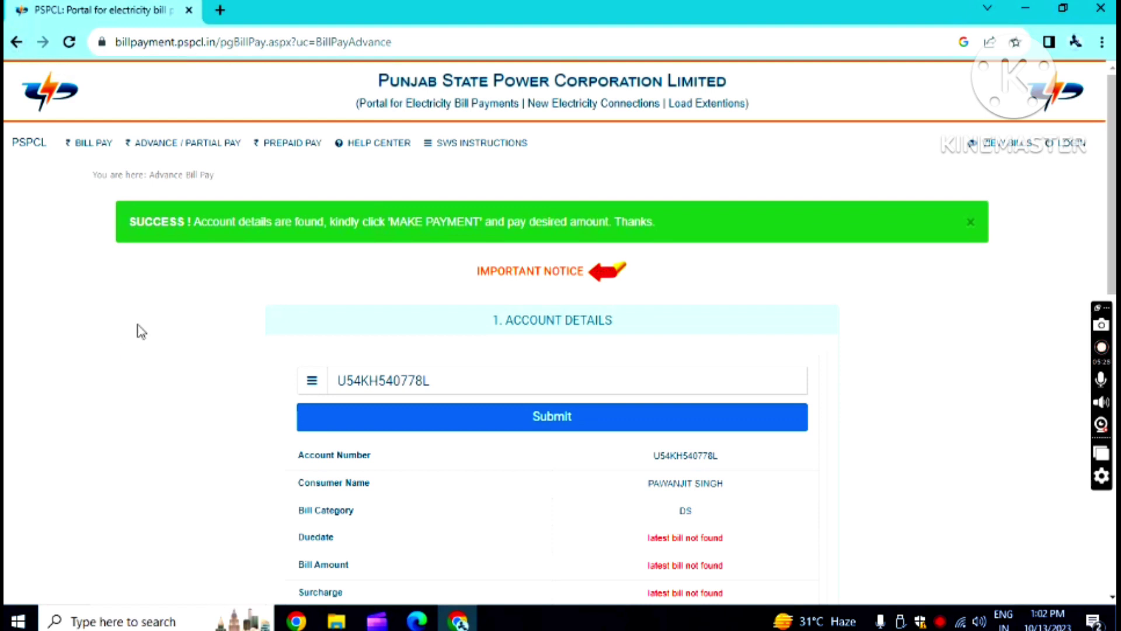
- Go back to the Bill Pay page and proceed past the fraud-warning notice again
left_click(16, 43)
scroll(457, 298, "down", 5)
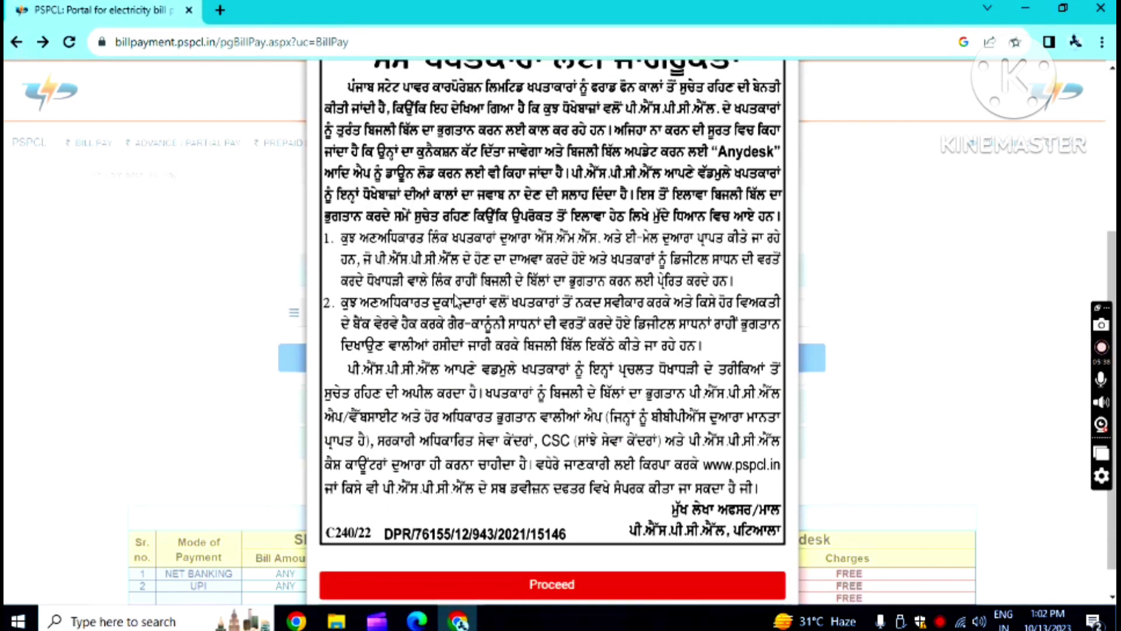
scroll(540, 543, "down", 1)
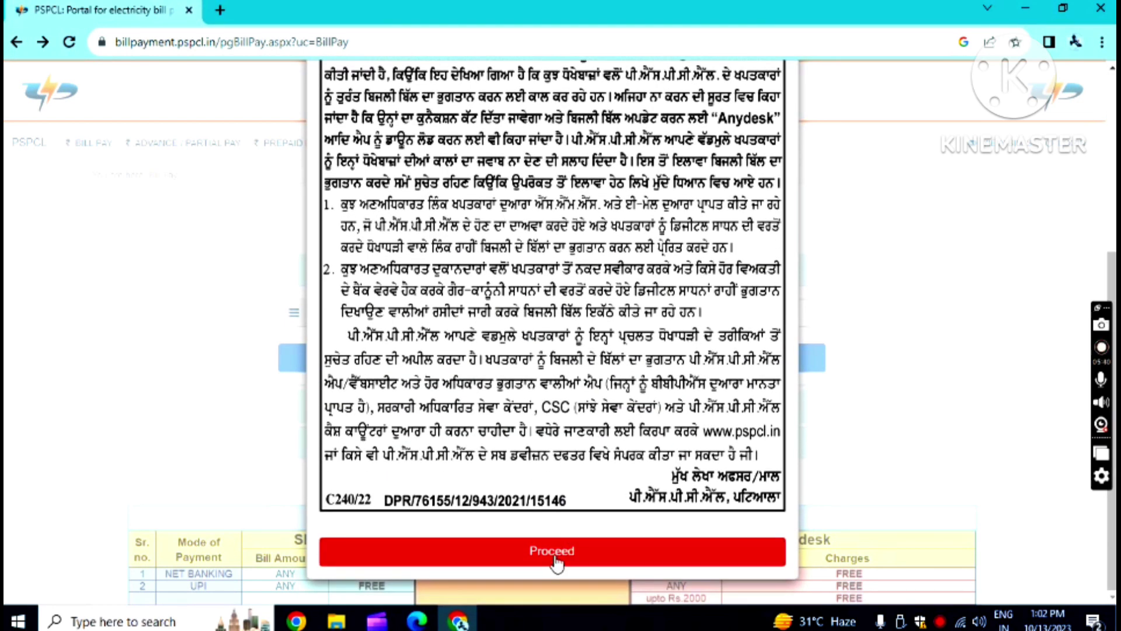
left_click(554, 554)
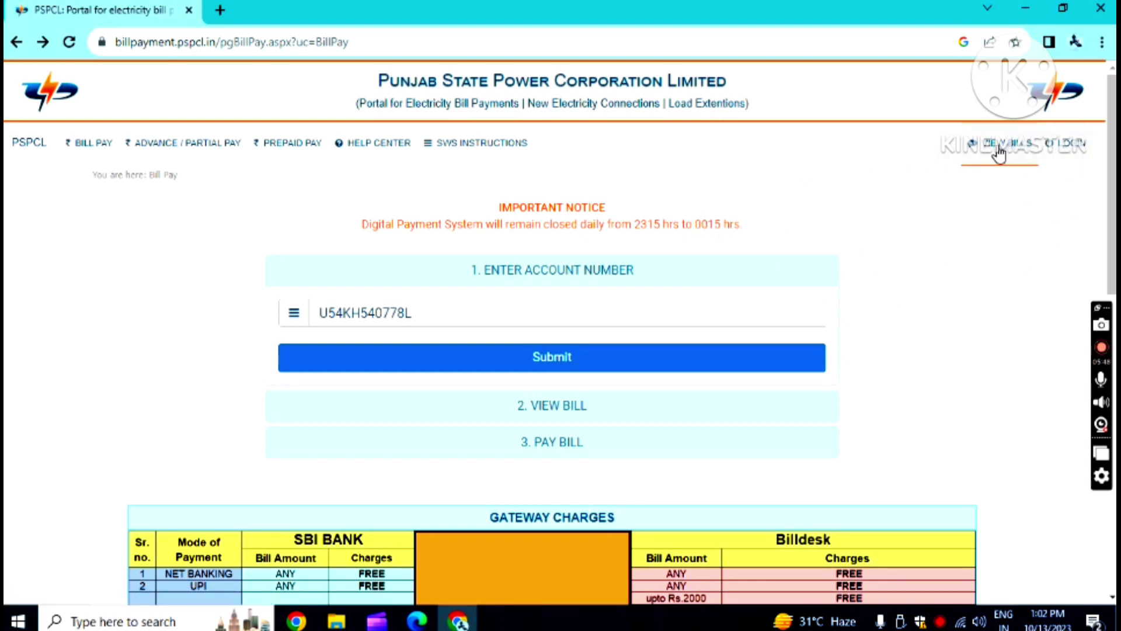
- Open the LOGIN page, dismiss its notice, and scroll down to the sign-in form
left_click(1073, 152)
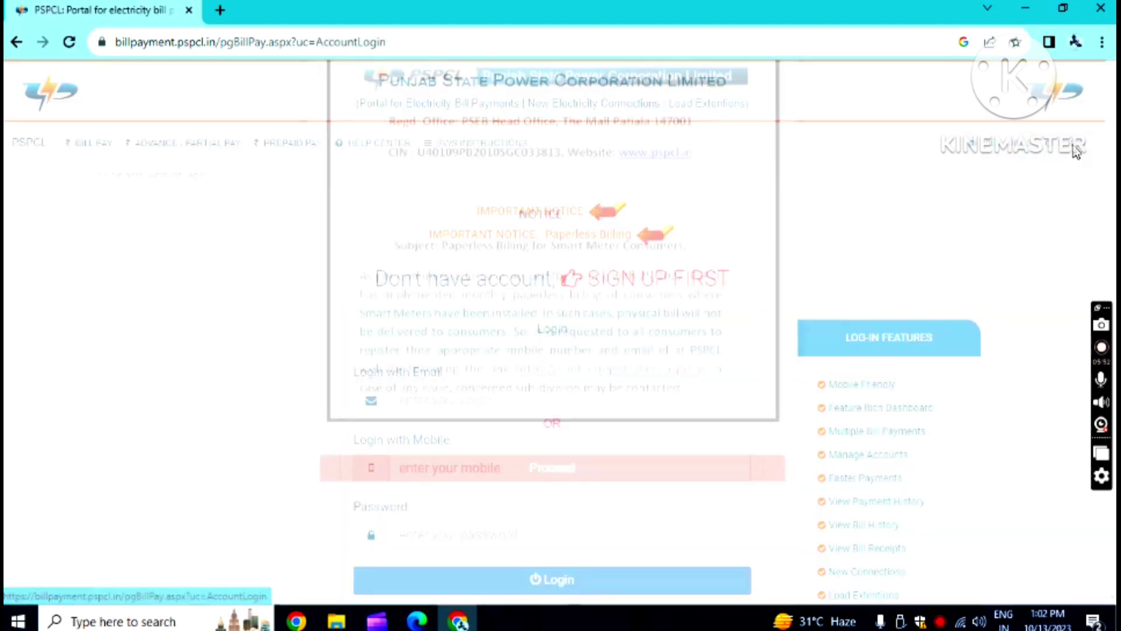
left_click(603, 579)
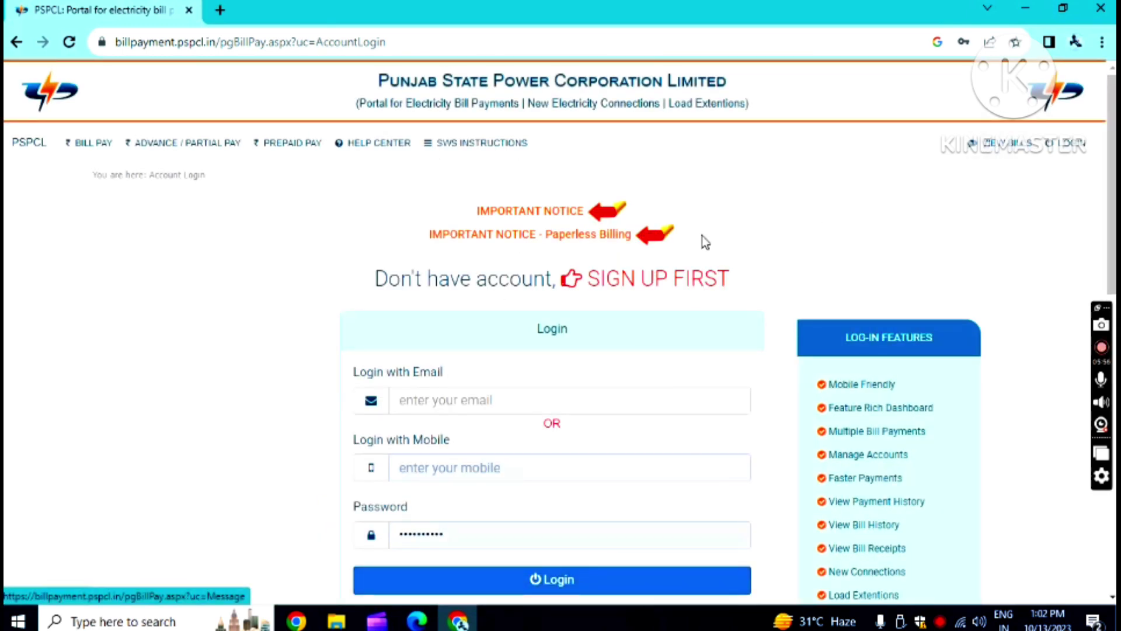
scroll(705, 237, "down", 2)
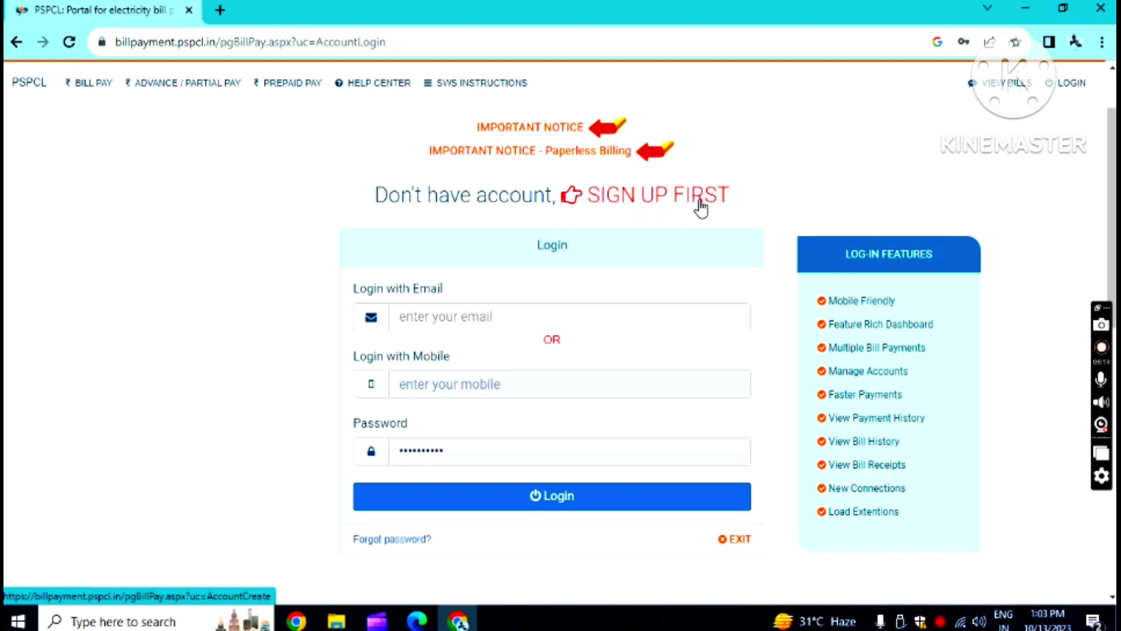
- Fill the Create New Account form with a saved name, mobile number and e-mail, then submit
left_click(632, 198)
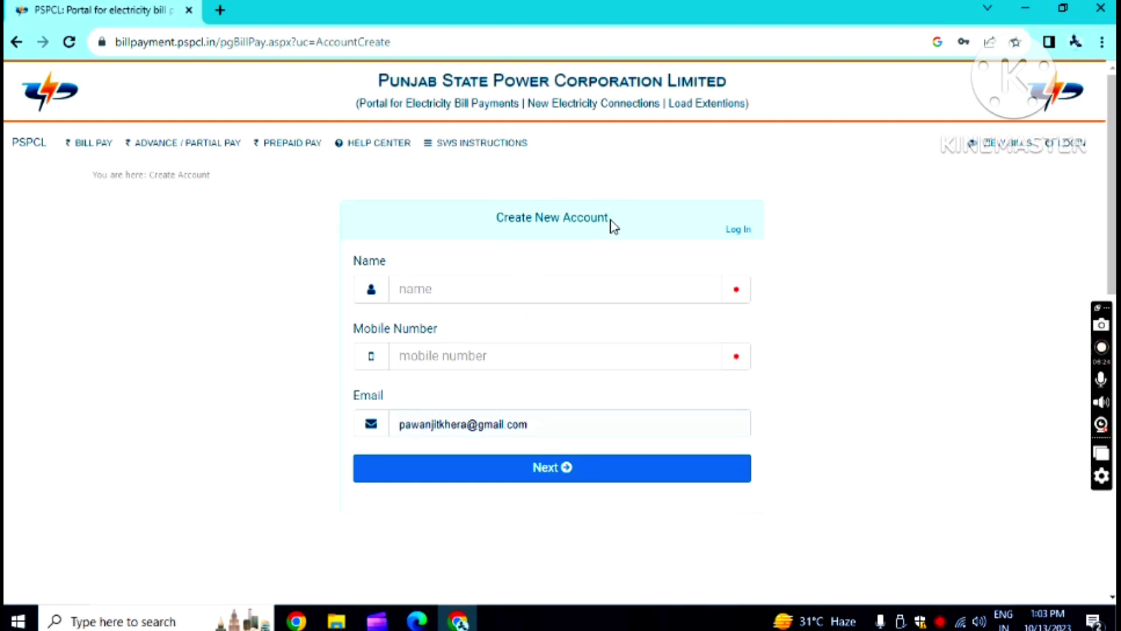
left_click(464, 292)
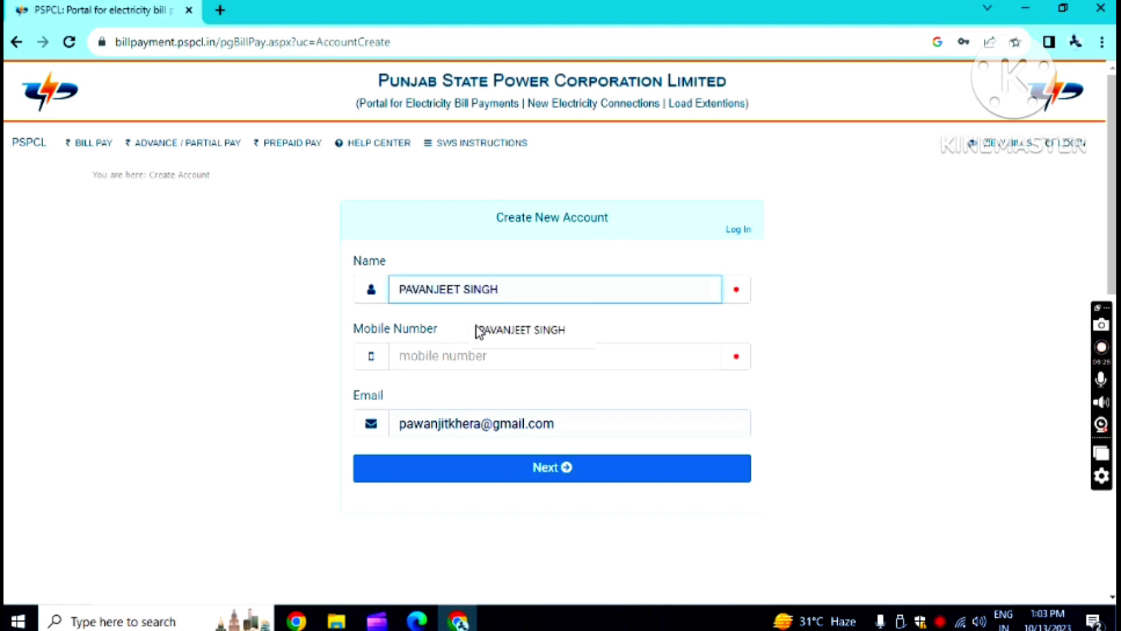
left_click(517, 332)
left_click(504, 355)
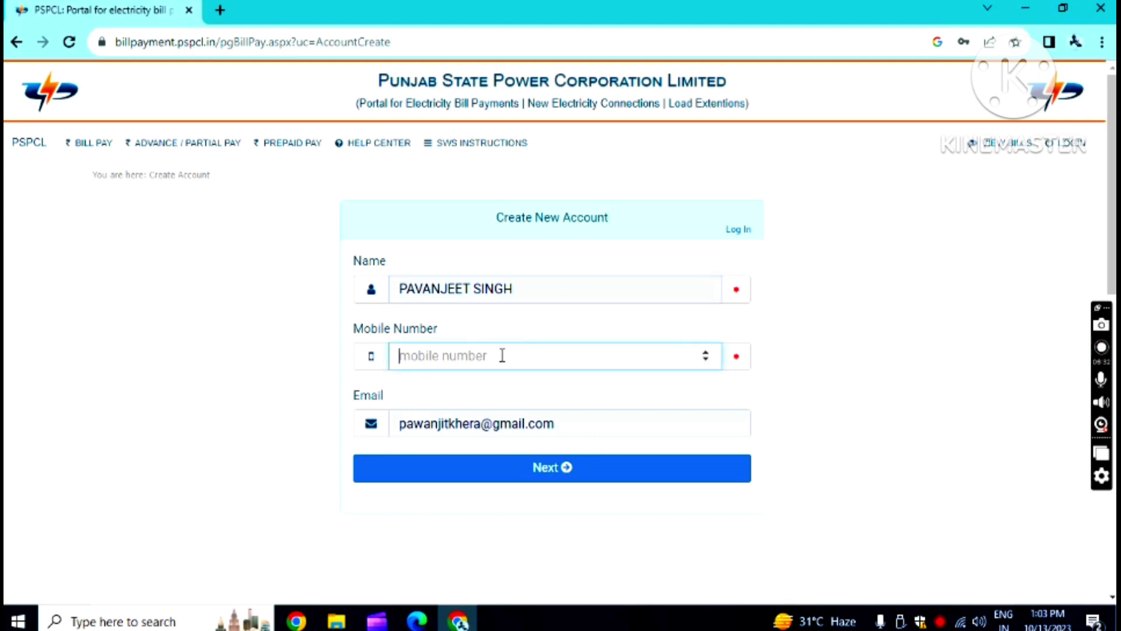
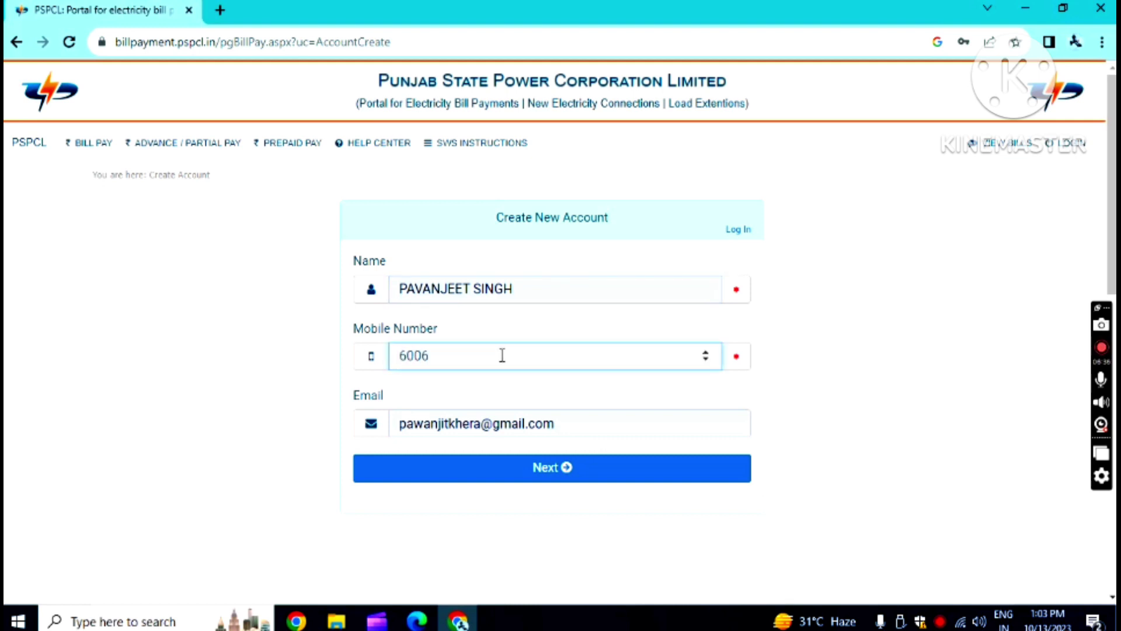
triple_click(596, 430)
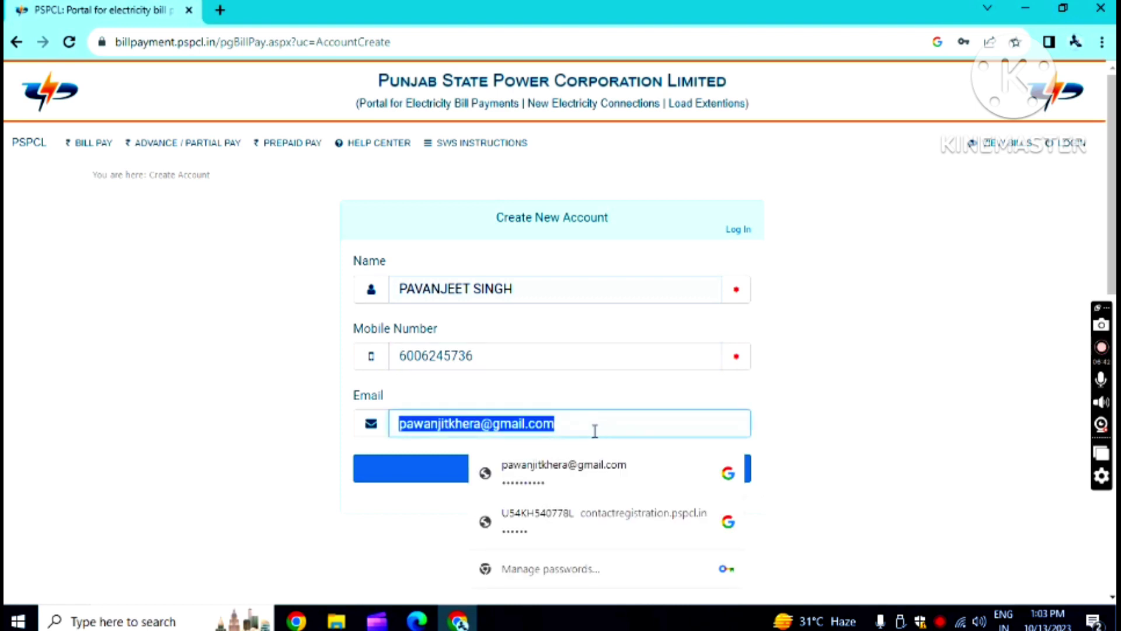
left_click(592, 430)
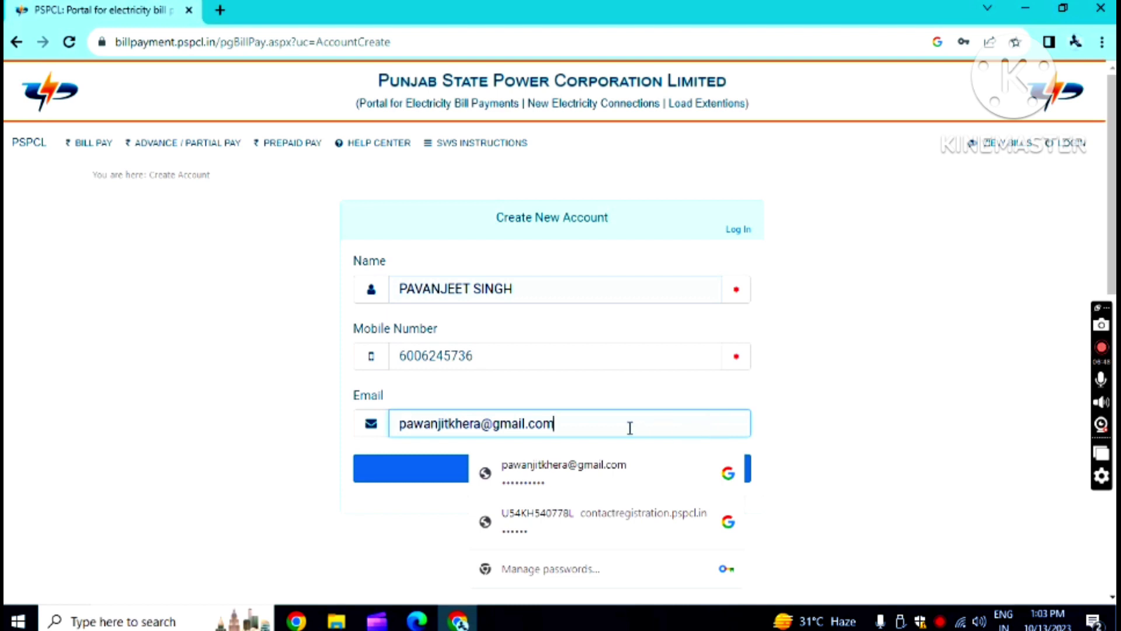
left_click(788, 424)
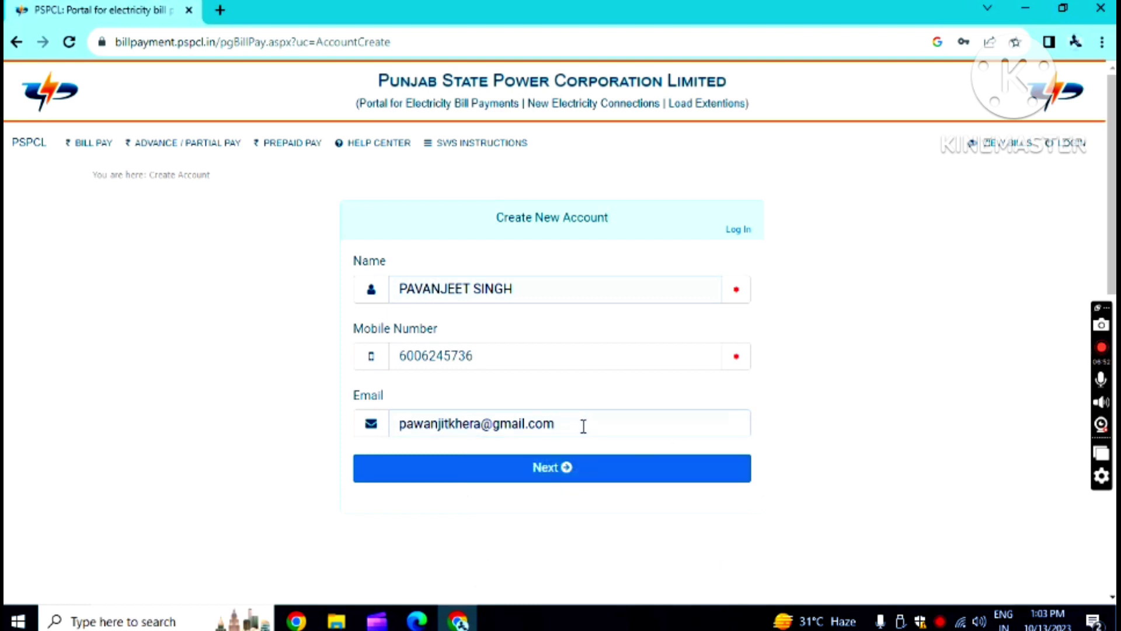
left_click(547, 474)
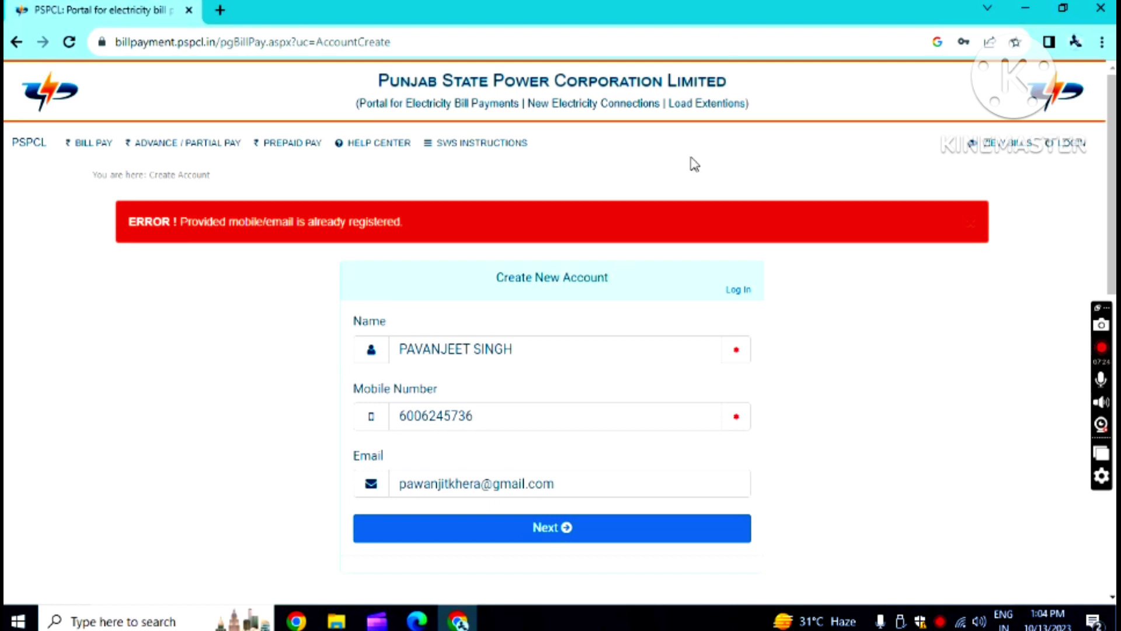
- Return to the LOGIN page, where the Paperless Billing notice appears
left_click(1073, 149)
scroll(529, 455, "down", 1)
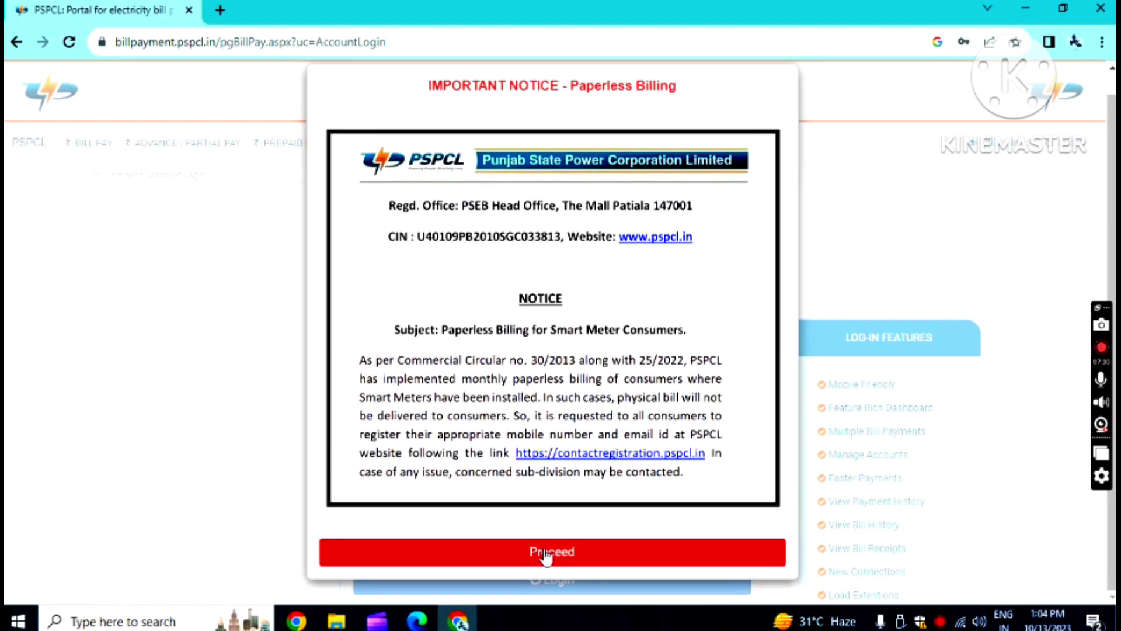
- Dismiss the Paperless Billing notice and autofill the saved e-mail and password into the login form
left_click(546, 556)
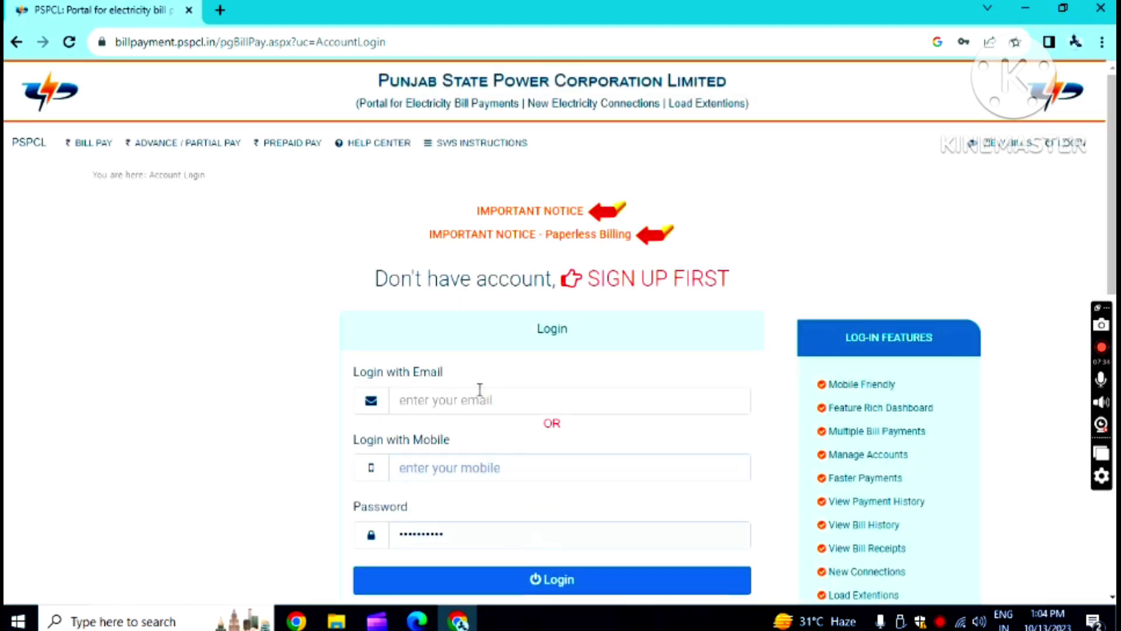
scroll(653, 274, "down", 3)
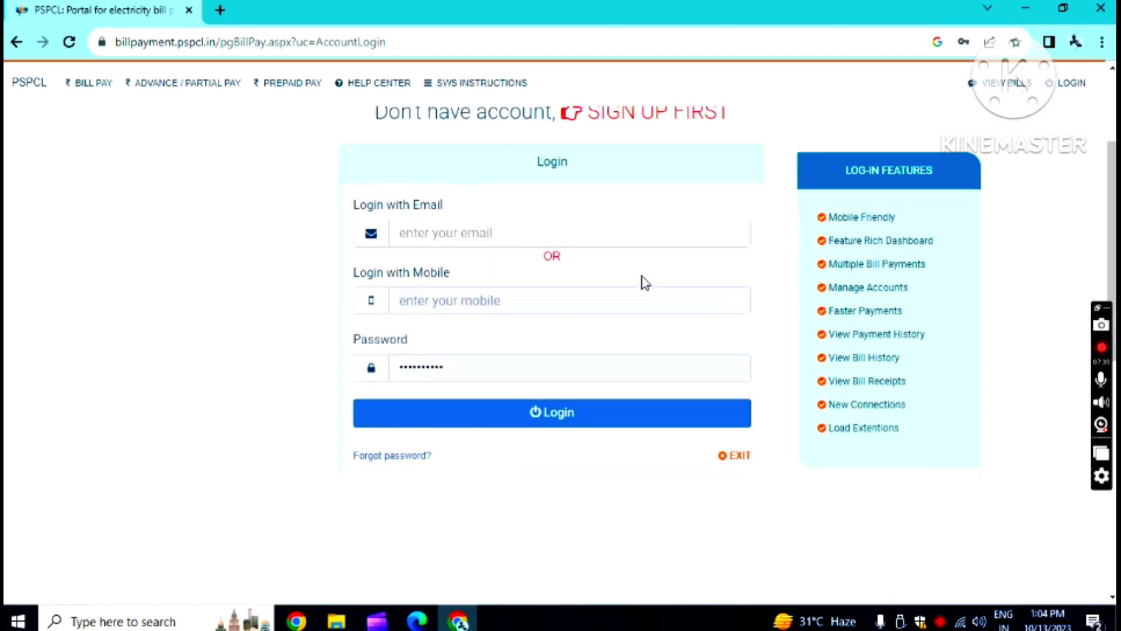
left_click(467, 233)
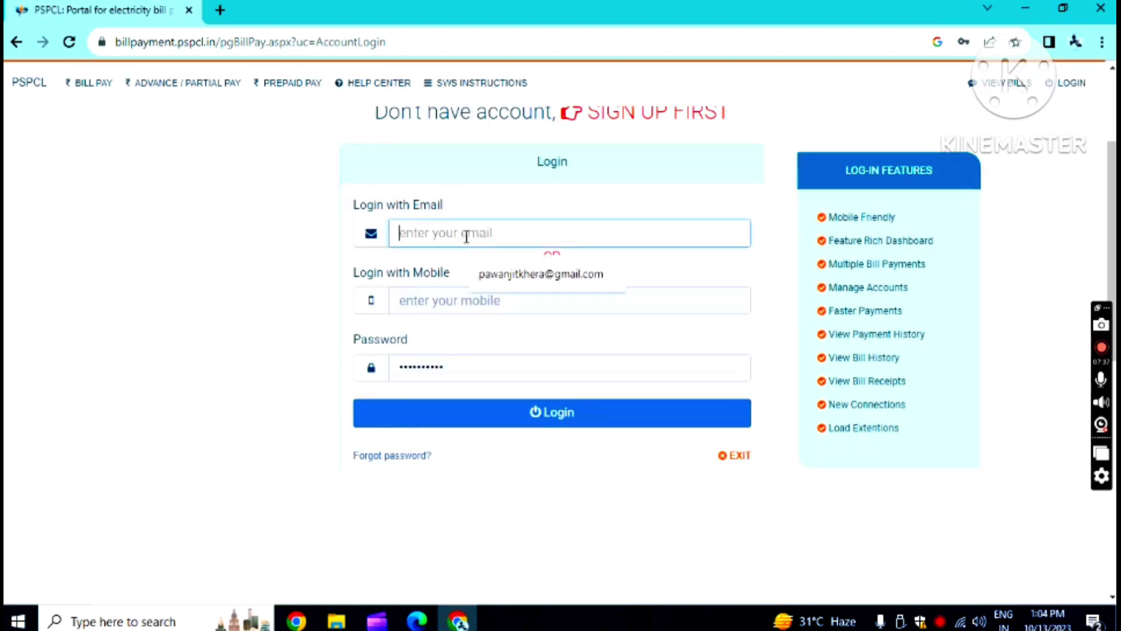
left_click(529, 275)
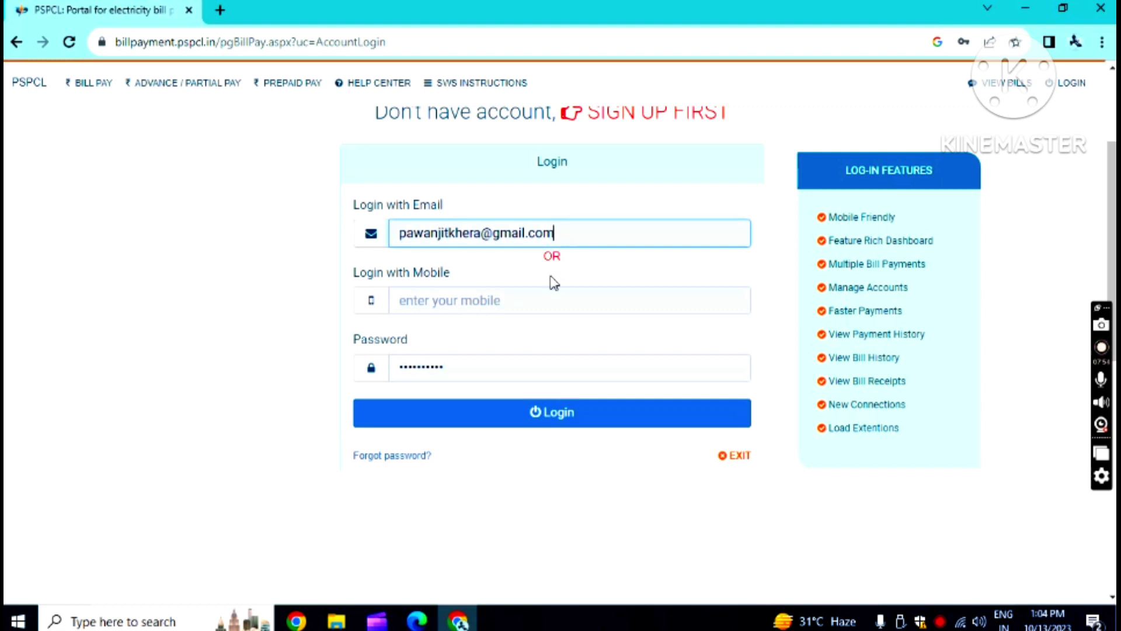
left_click(516, 304)
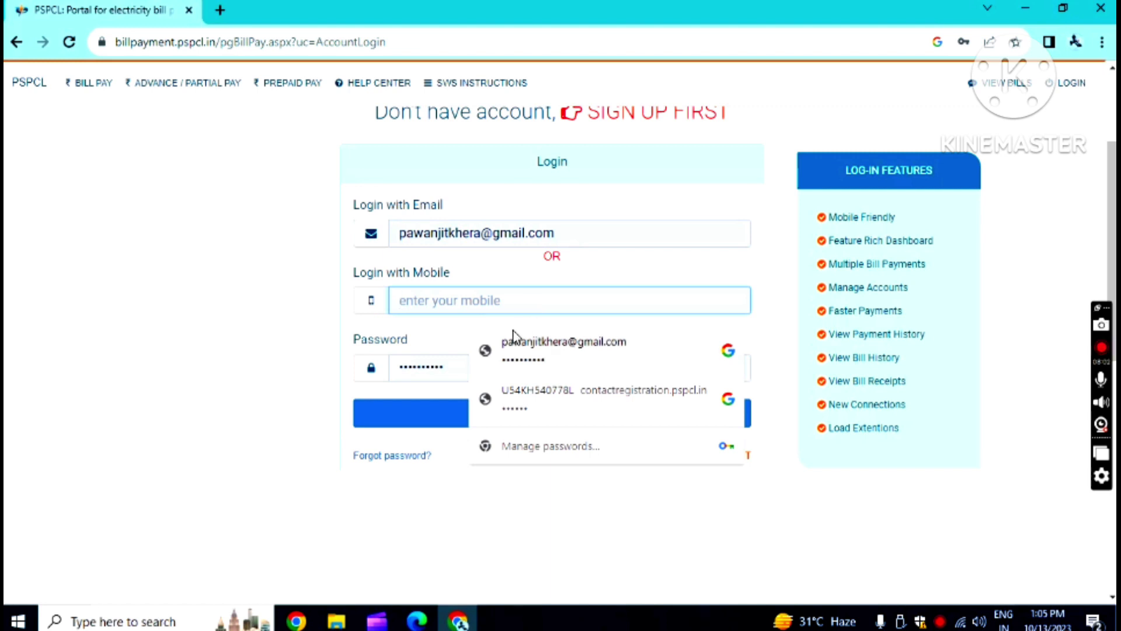
double_click(457, 369)
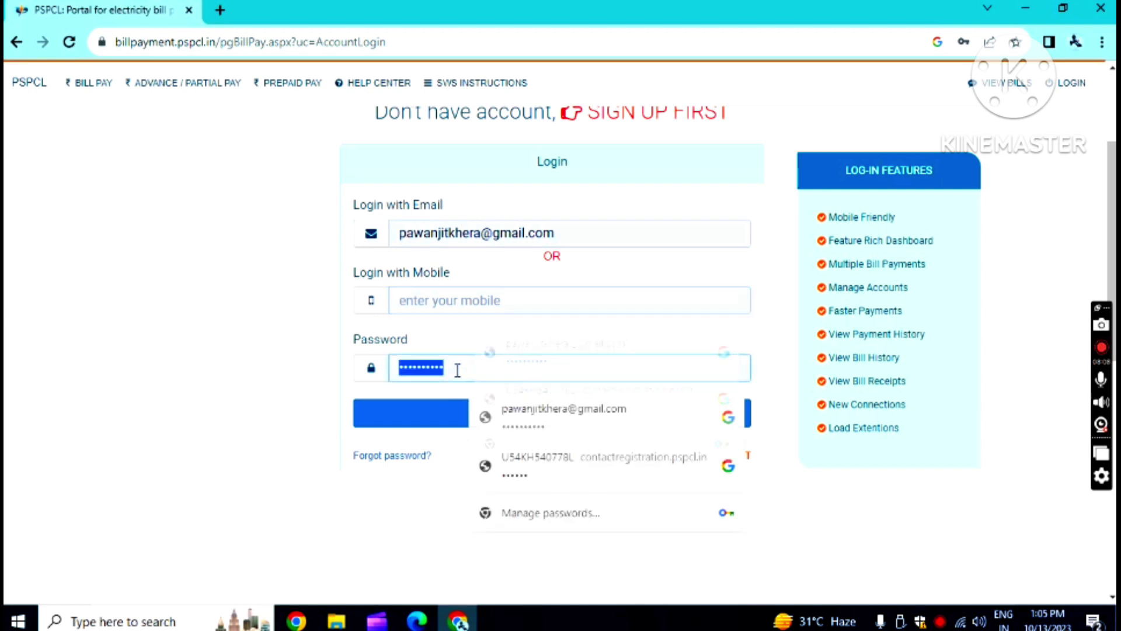
left_click(450, 486)
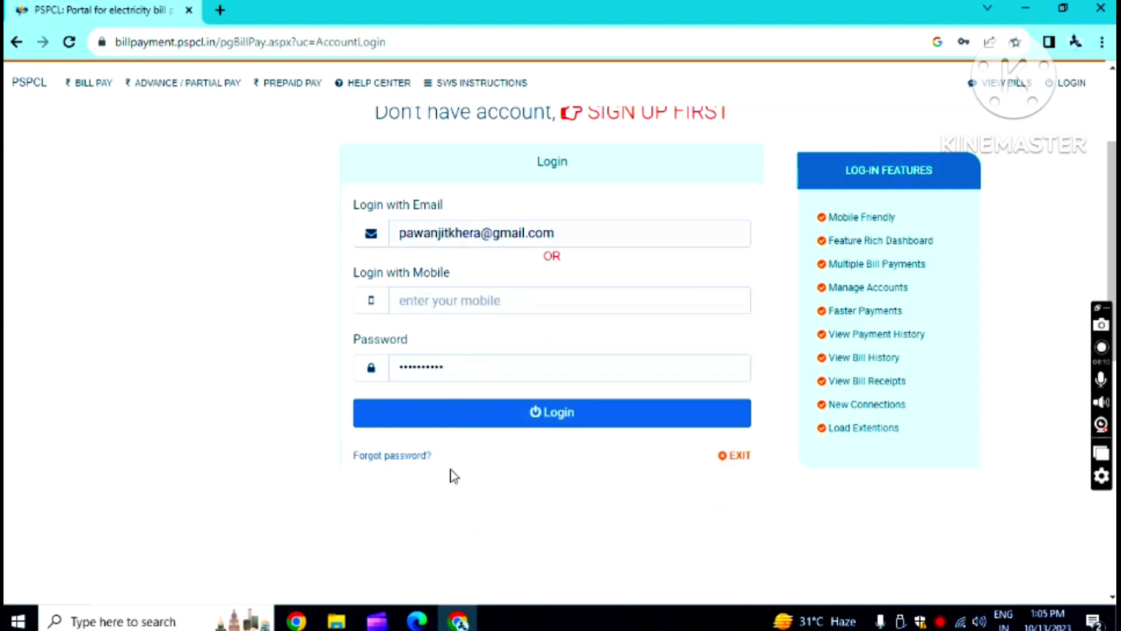
- Log in, view the My Profile page, then go back to the dashboard
left_click(561, 425)
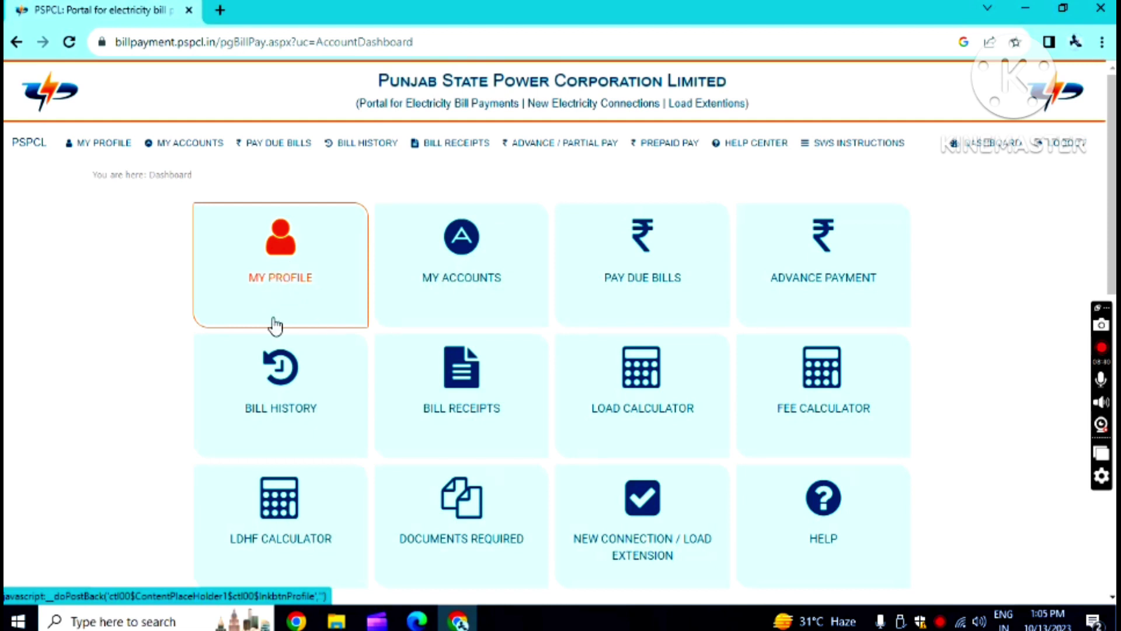
left_click(285, 258)
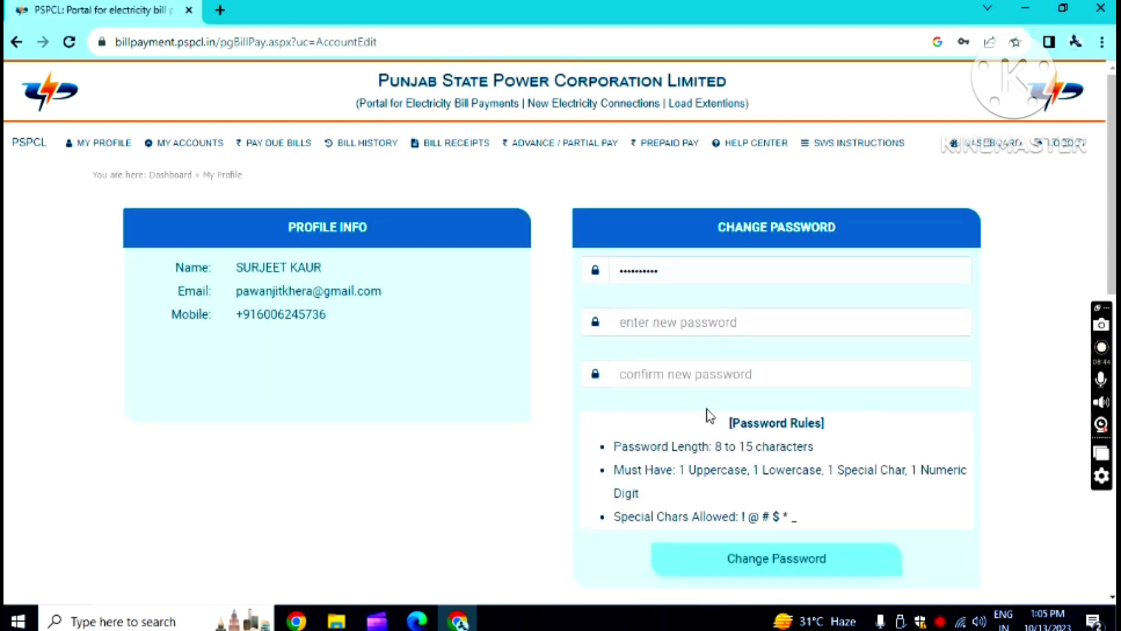
left_click(16, 42)
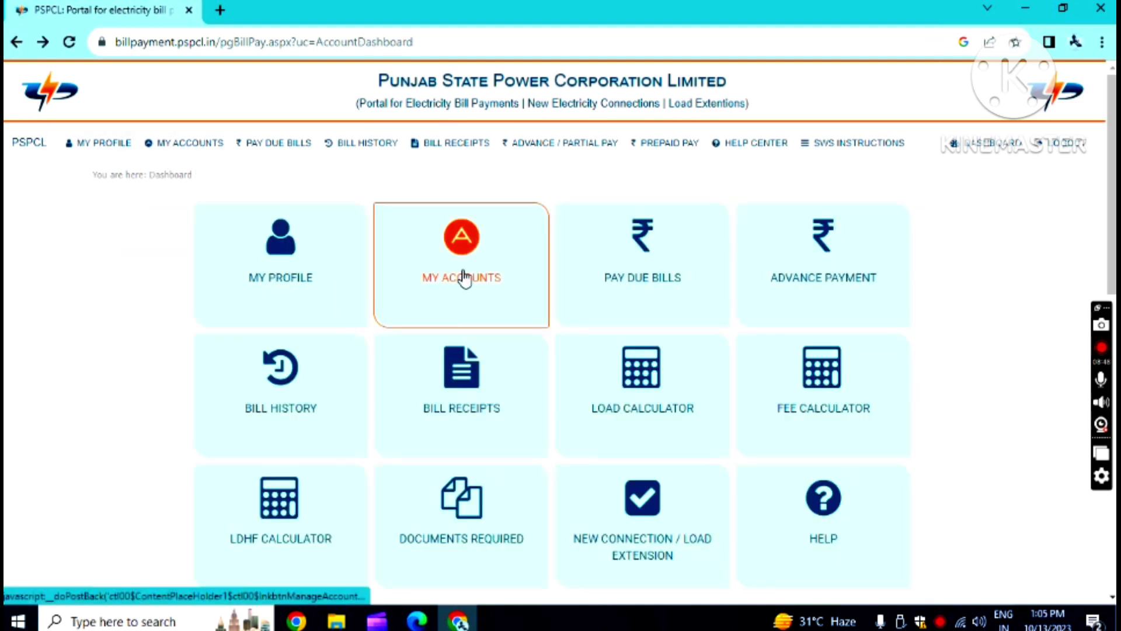
left_click(464, 277)
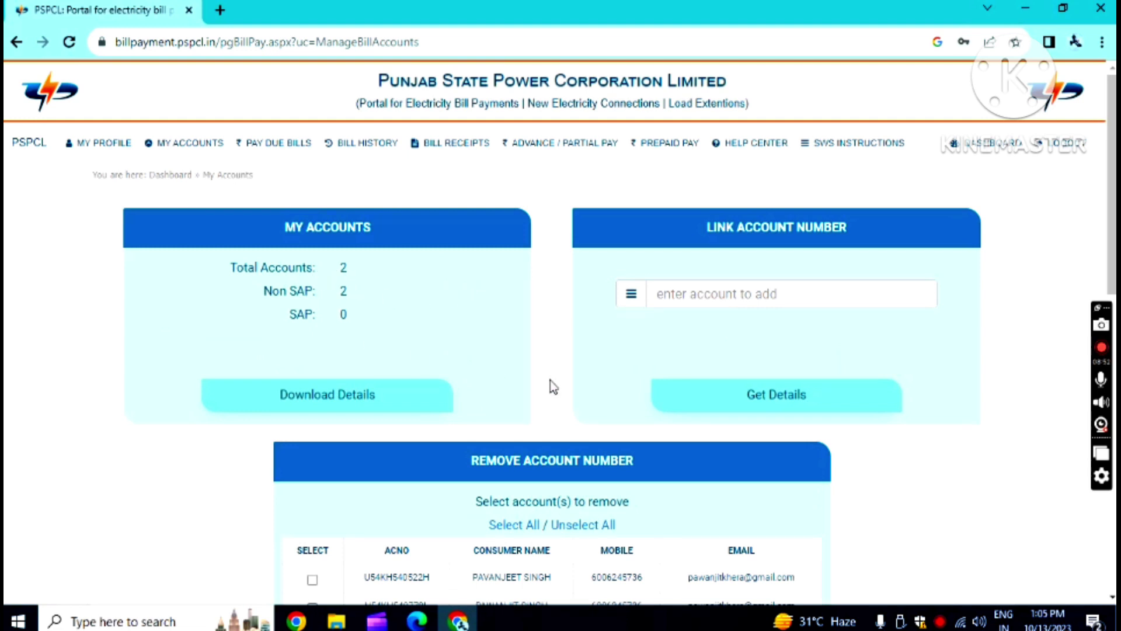
scroll(428, 352, "down", 3)
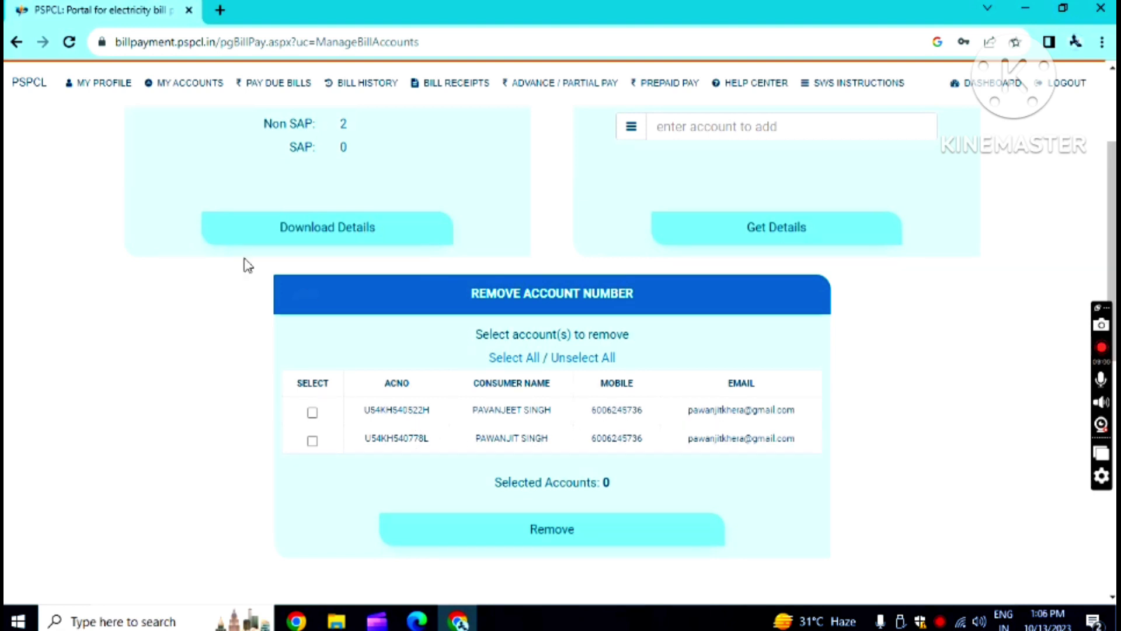
scroll(187, 194, "up", 3)
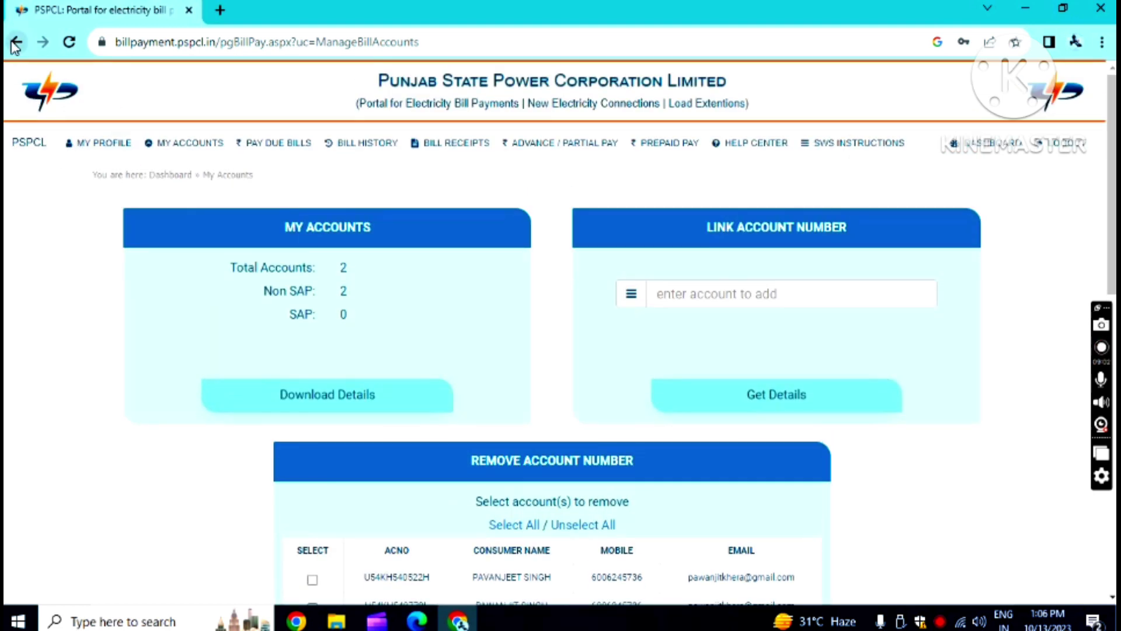
left_click(16, 42)
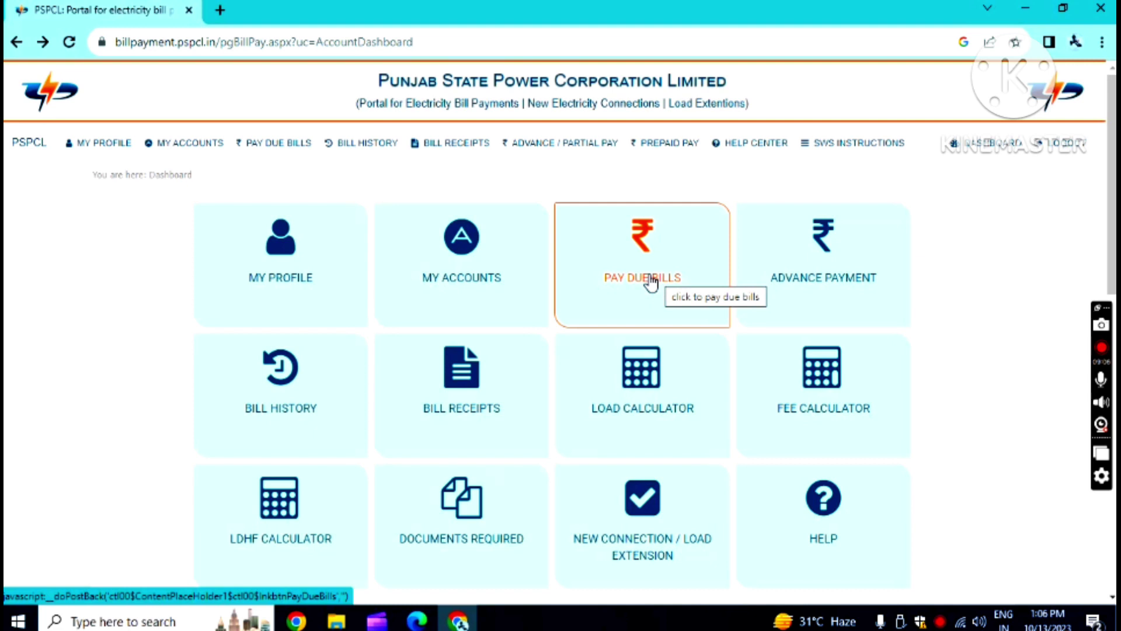
left_click(822, 267)
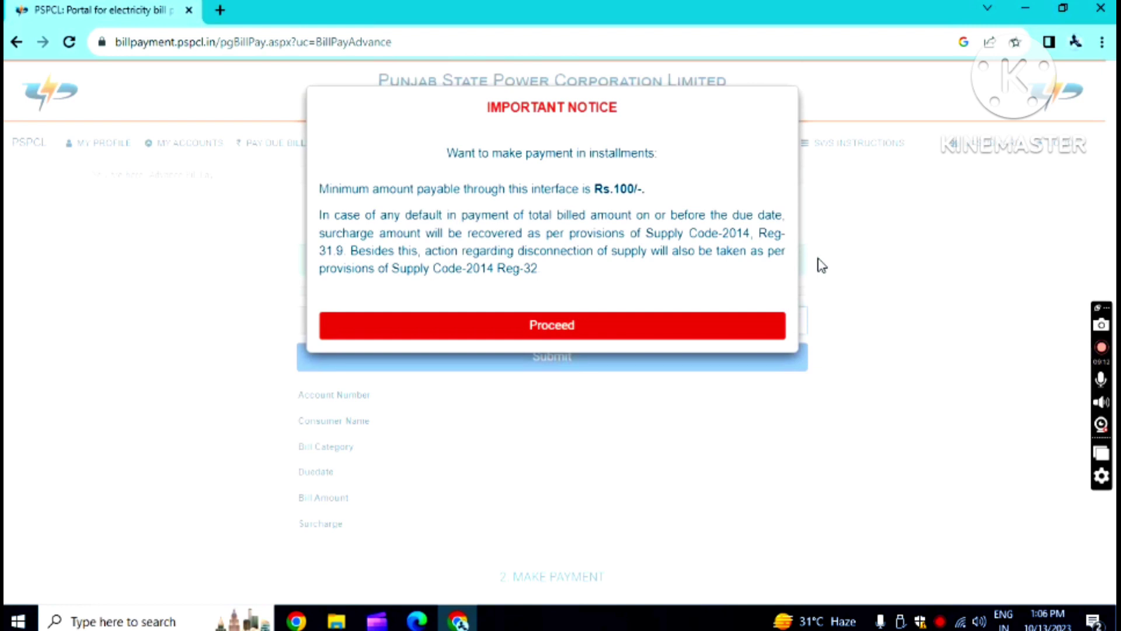
left_click(572, 327)
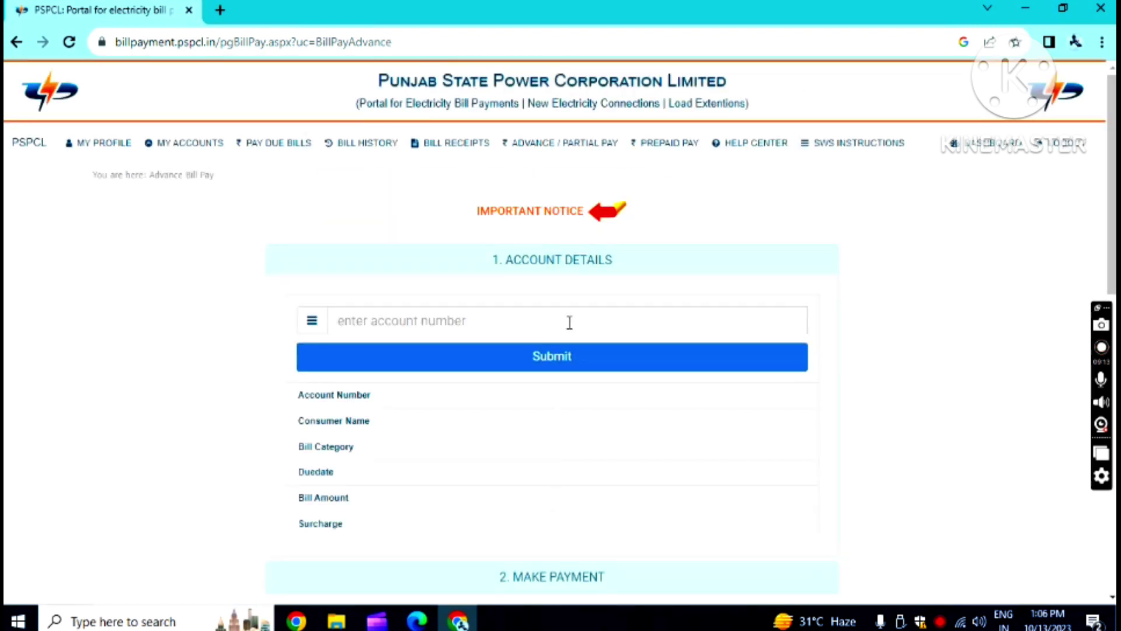
left_click(516, 325)
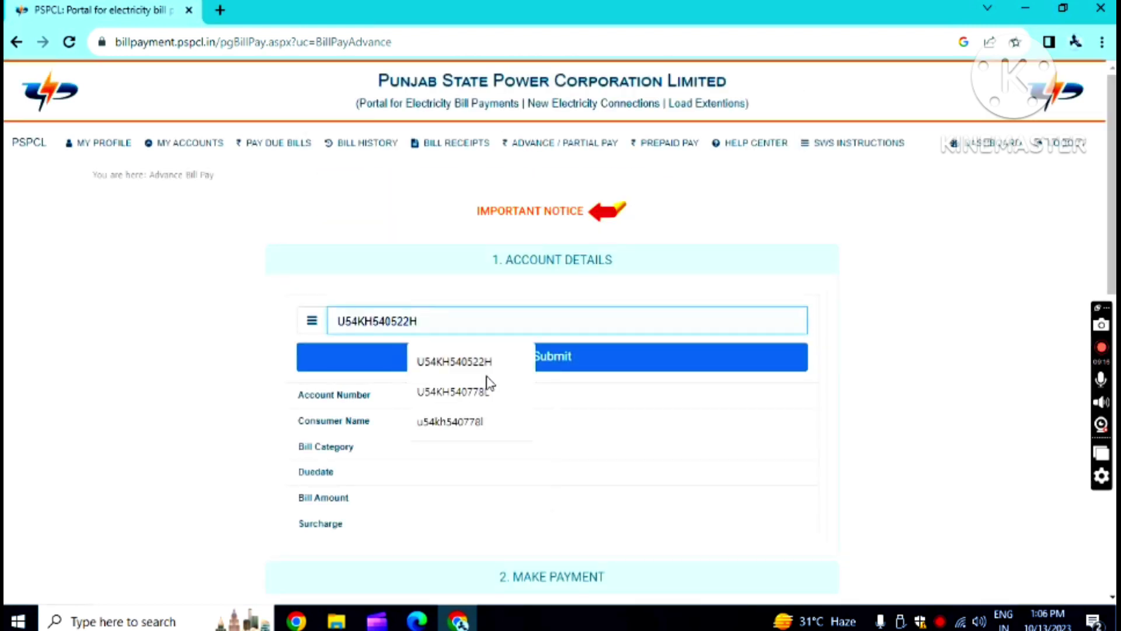
left_click(477, 392)
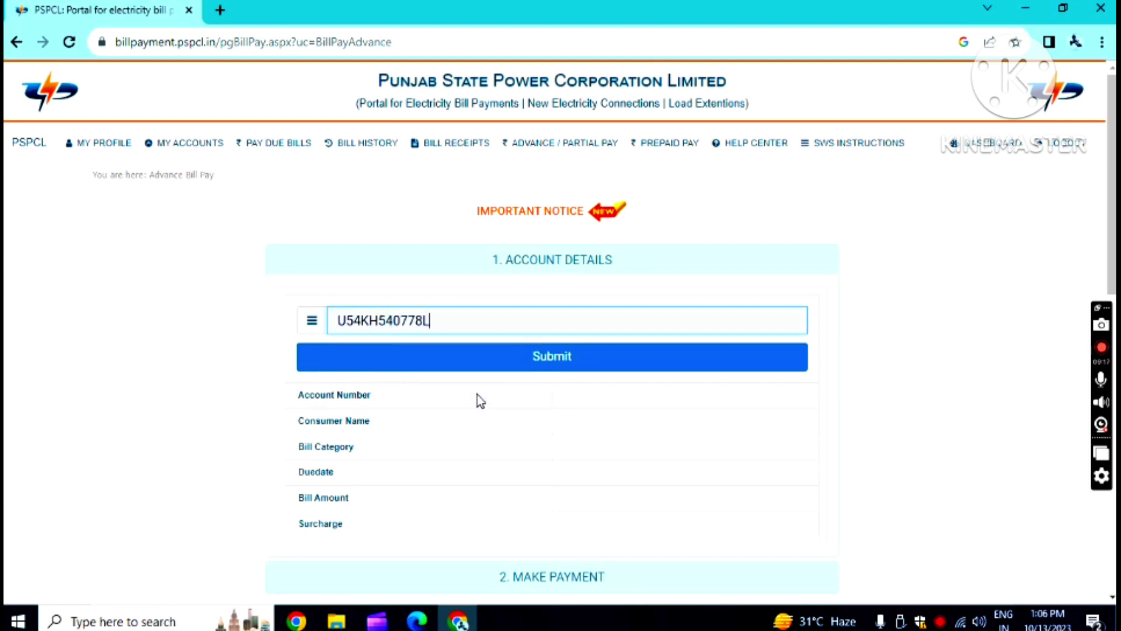
left_click(555, 363)
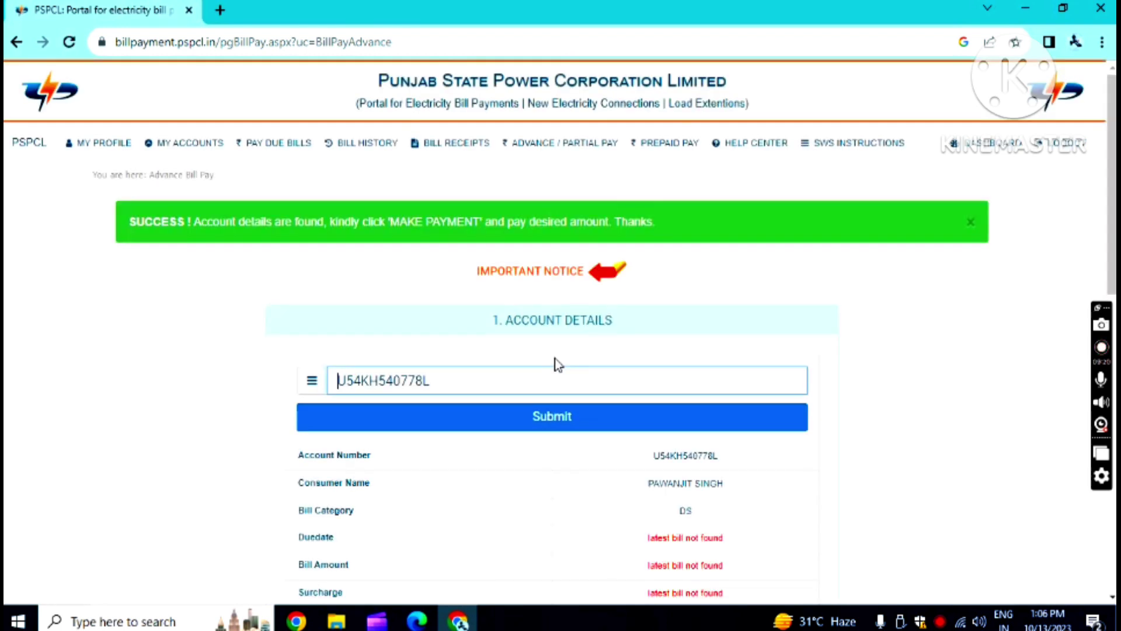
scroll(584, 380, "down", 4)
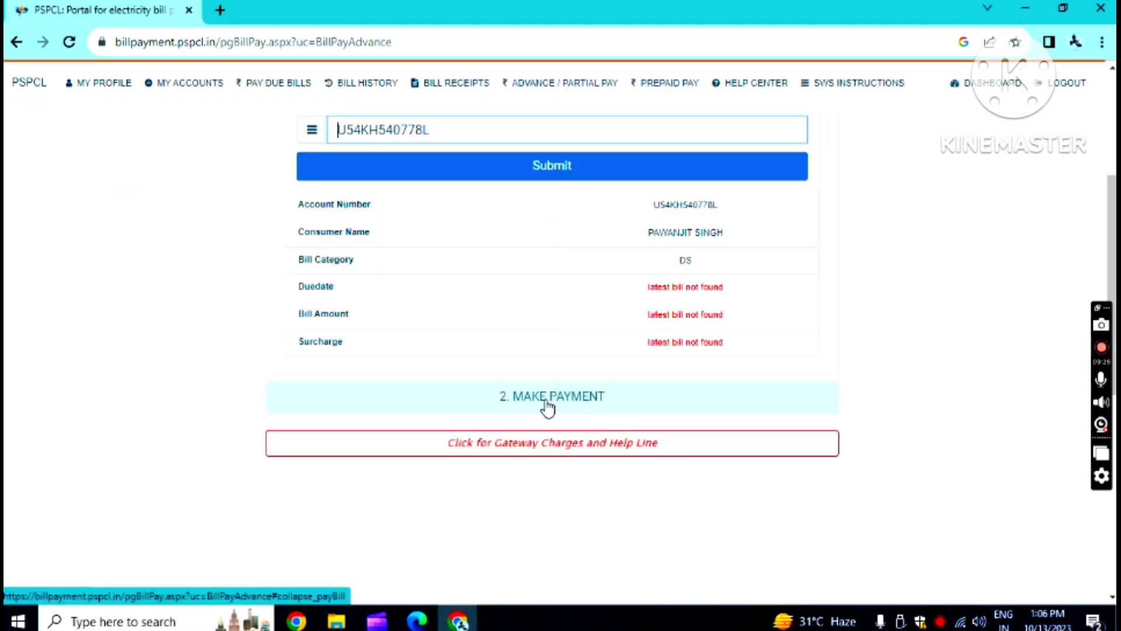
scroll(547, 407, "up", 1)
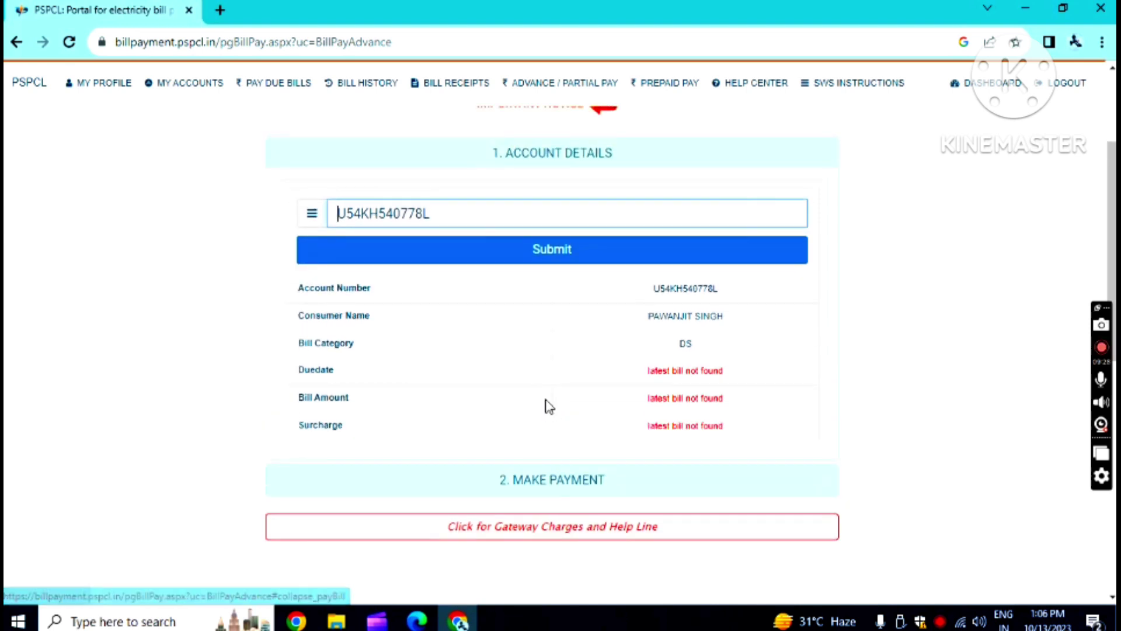
scroll(546, 403, "up", 3)
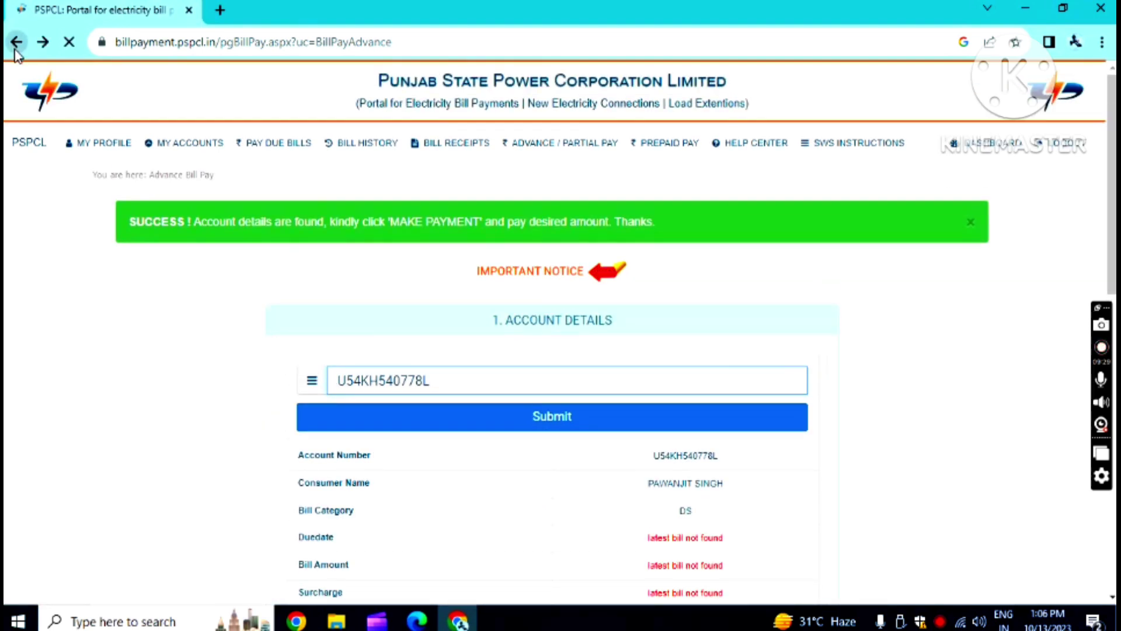
left_click(16, 42)
left_click(537, 333)
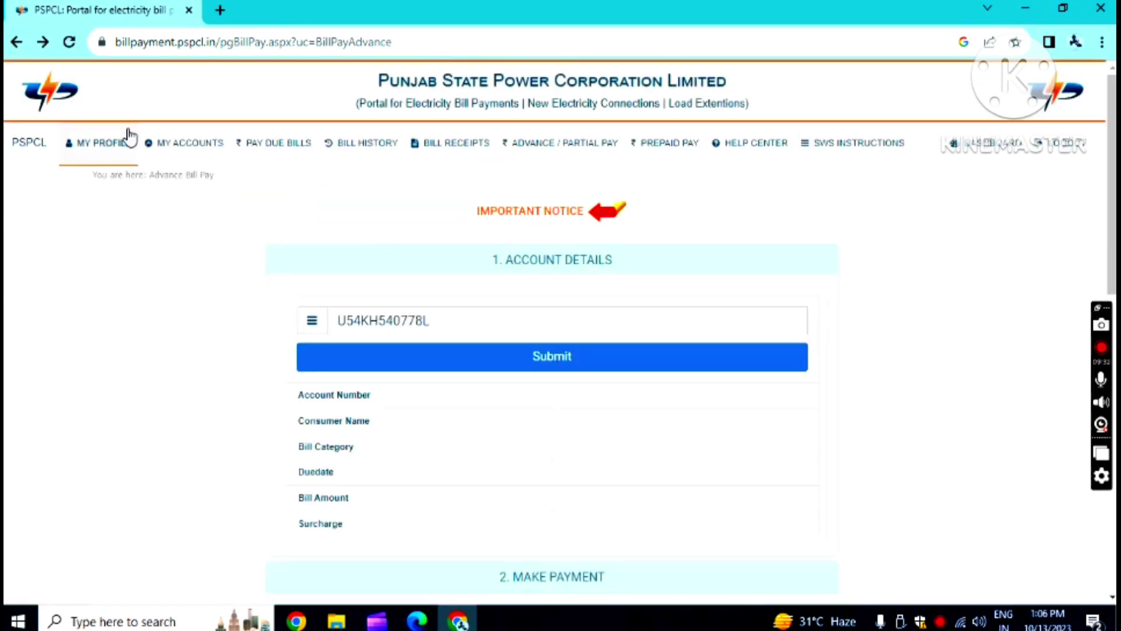
left_click(16, 42)
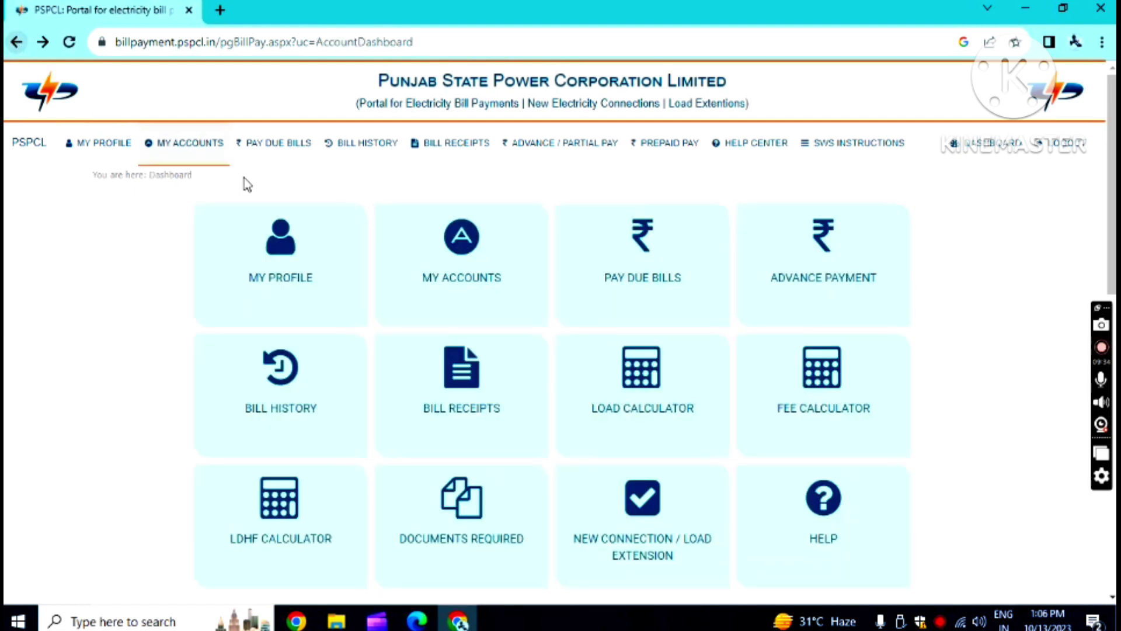
- Open Bill History and select the second linked account
left_click(282, 385)
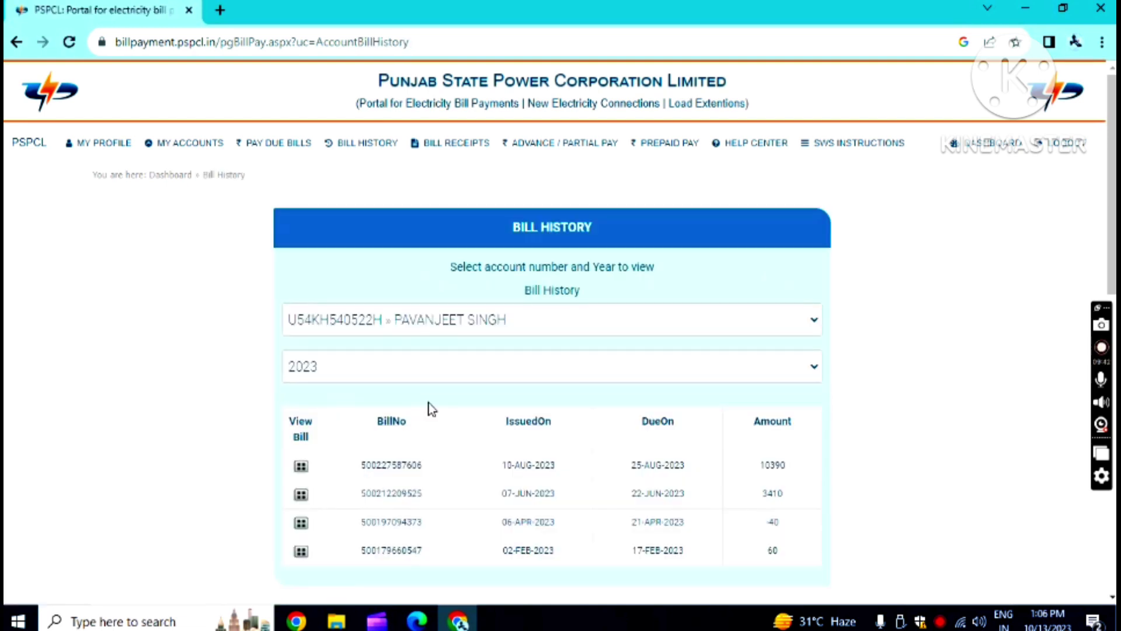
scroll(432, 409, "down", 1)
scroll(438, 409, "down", 1)
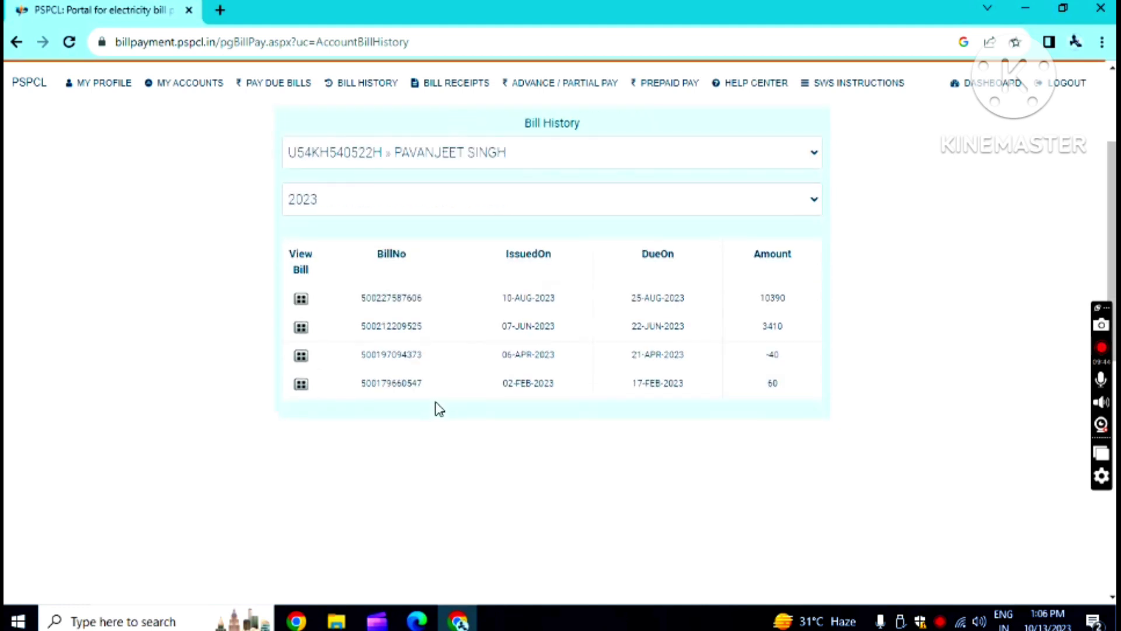
scroll(815, 319, "up", 2)
left_click(811, 326)
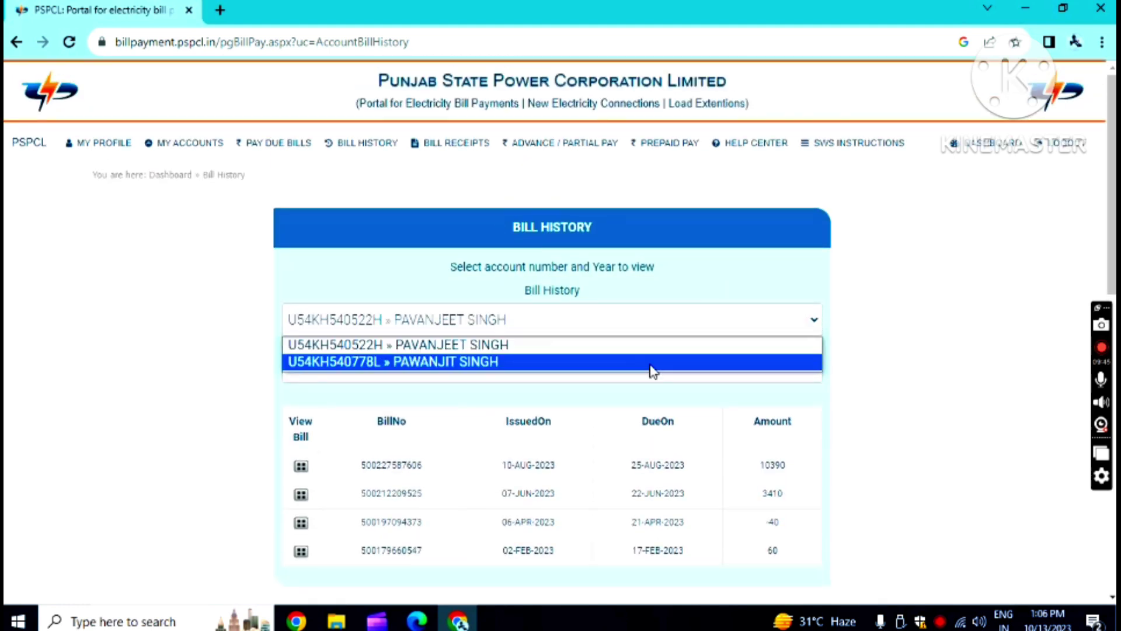
left_click(548, 364)
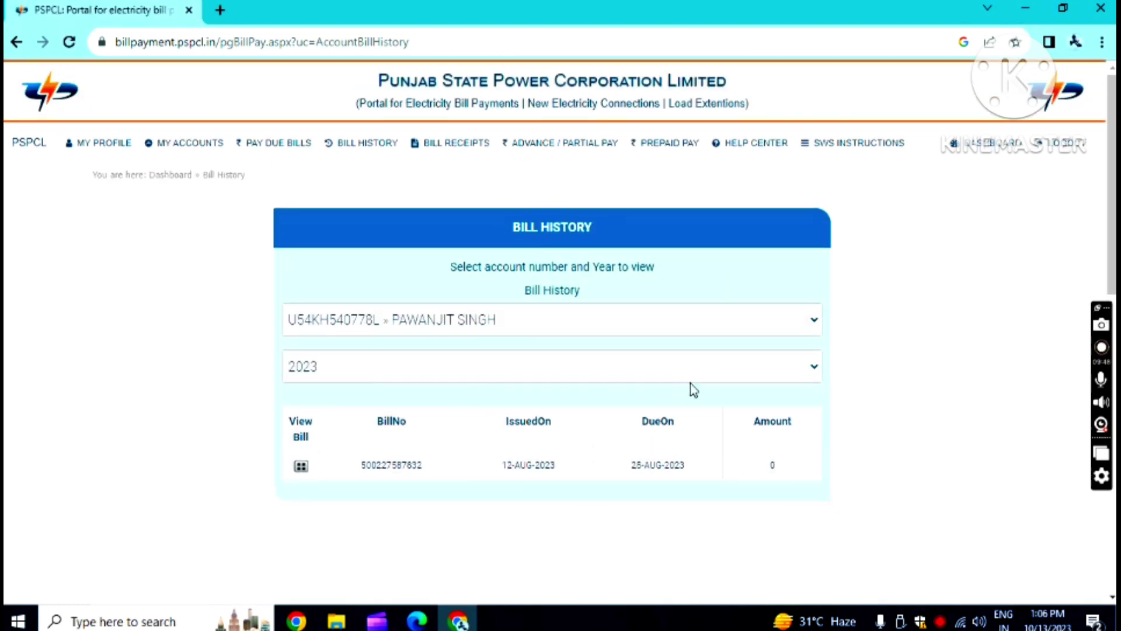
- Check the 2020, 2021 and 2022 bills, return to 2023 and open the August 2023 bill
left_click(815, 368)
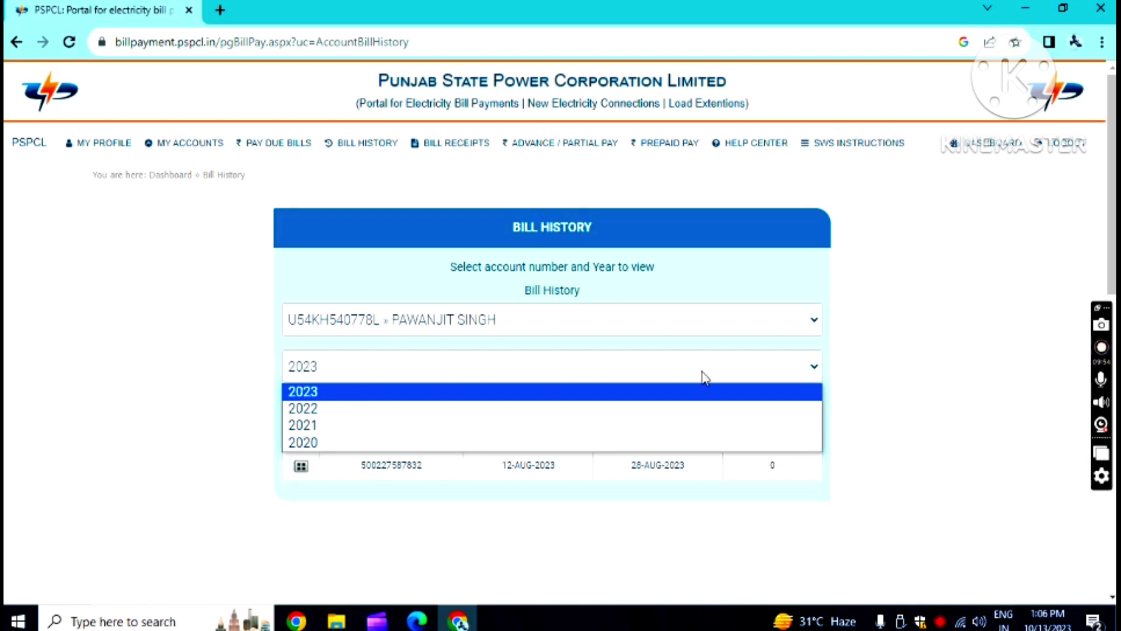
left_click(814, 370)
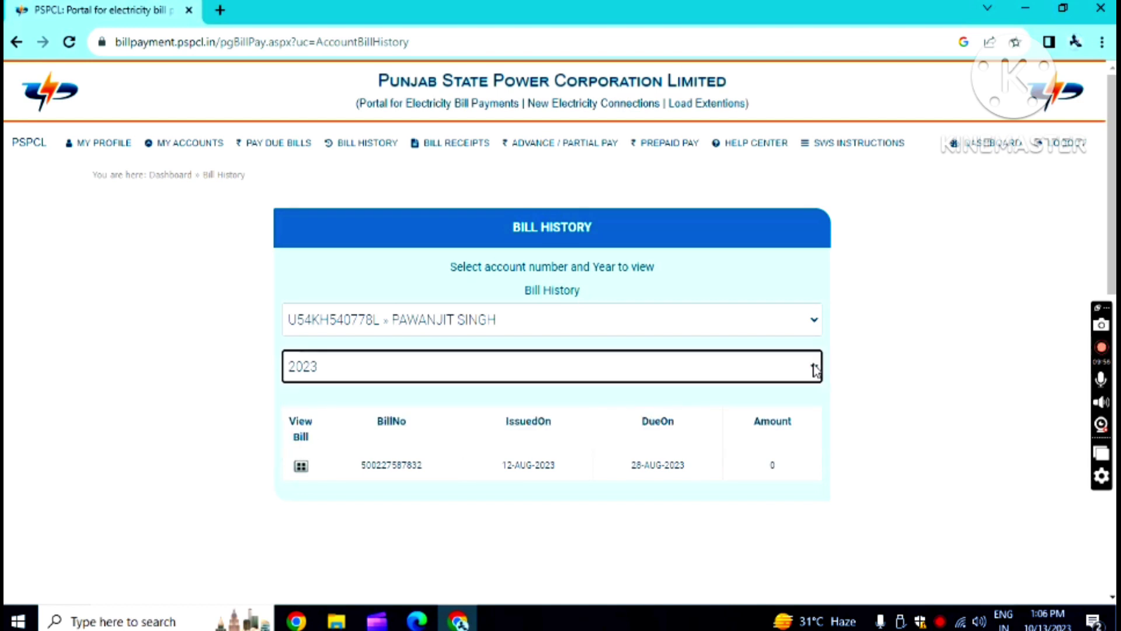
left_click(814, 368)
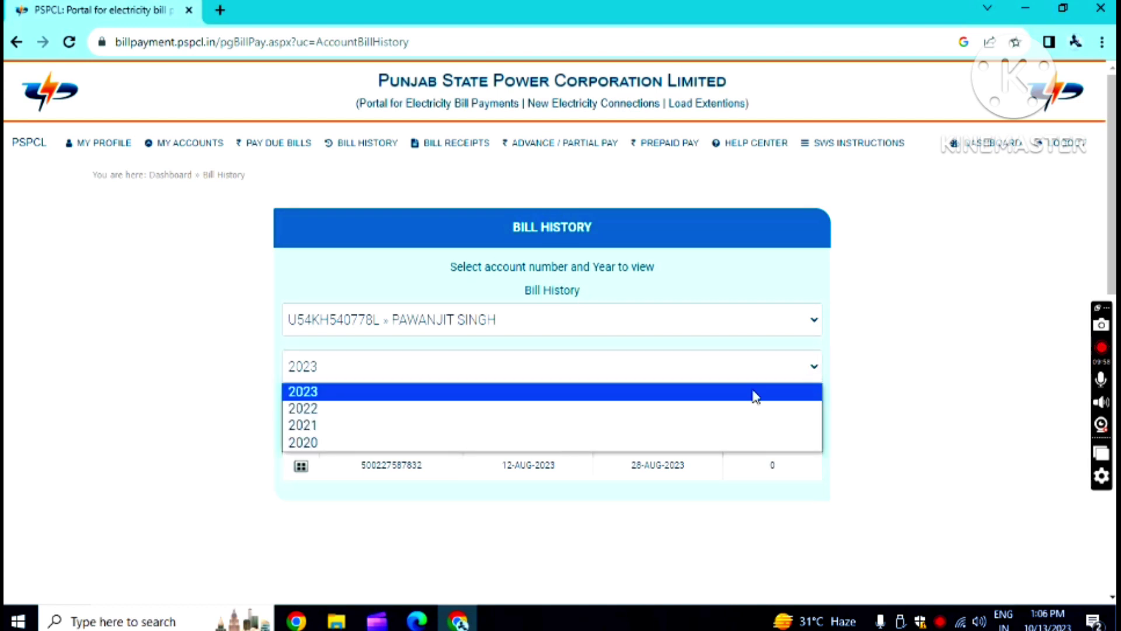
left_click(372, 446)
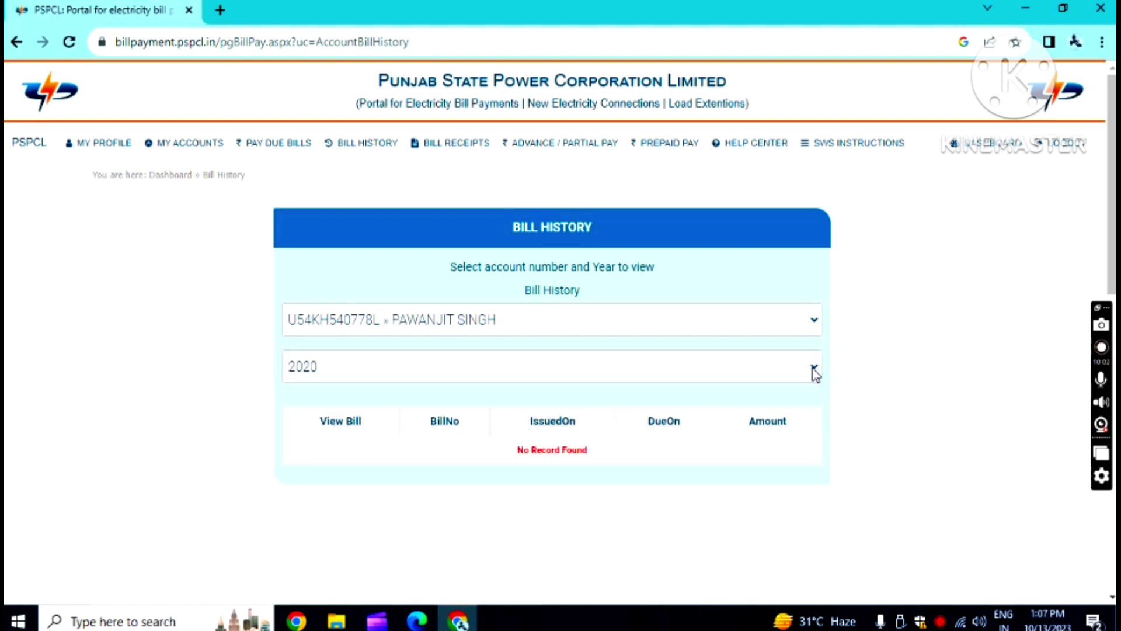
left_click(813, 369)
left_click(396, 433)
left_click(814, 367)
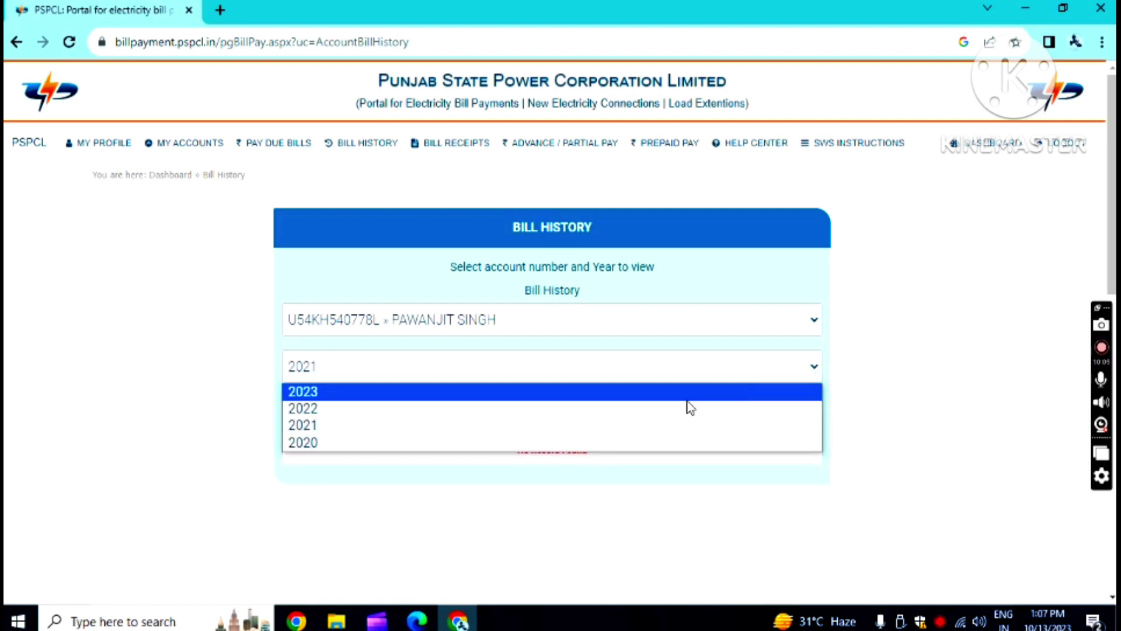
left_click(409, 409)
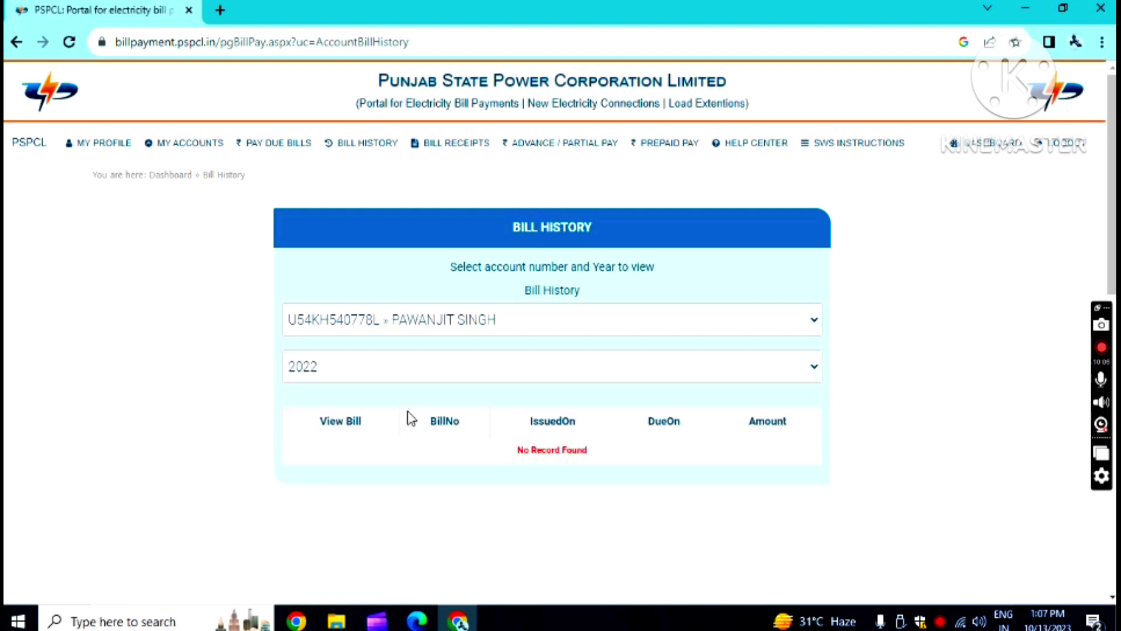
left_click(814, 368)
left_click(386, 396)
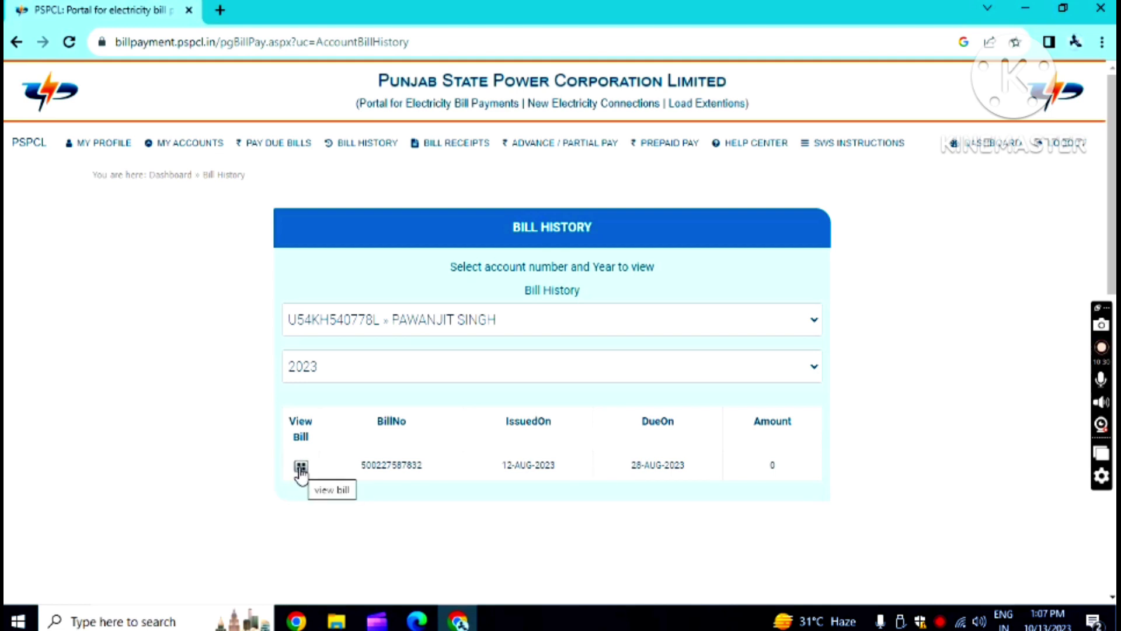
left_click(301, 467)
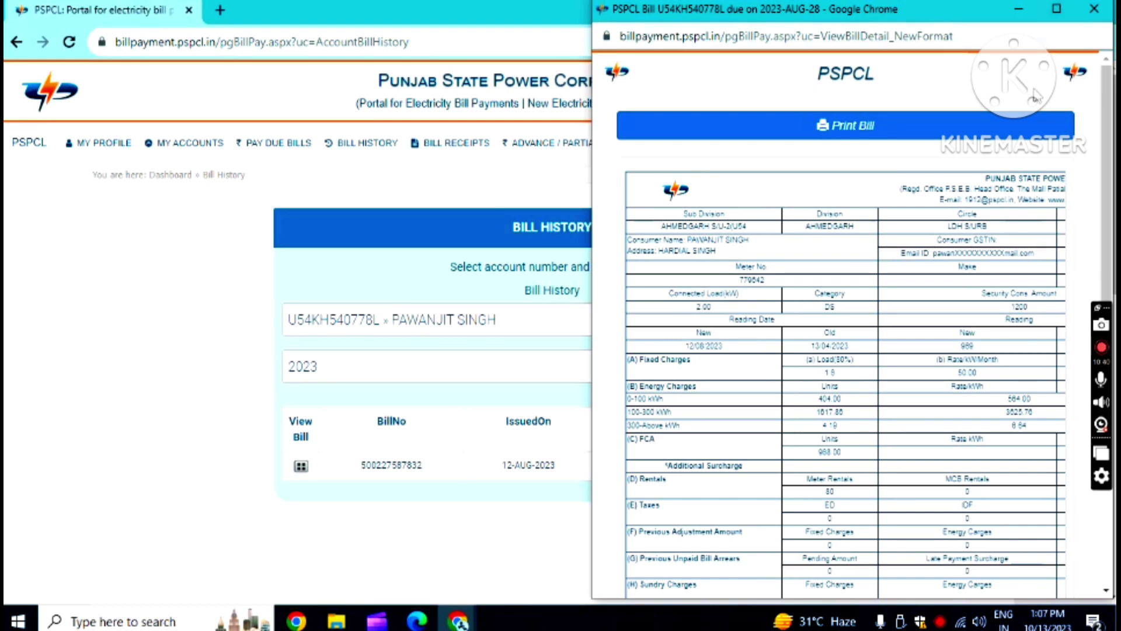
- Maximise the bill window and read through its charge details and messages
left_click(1056, 9)
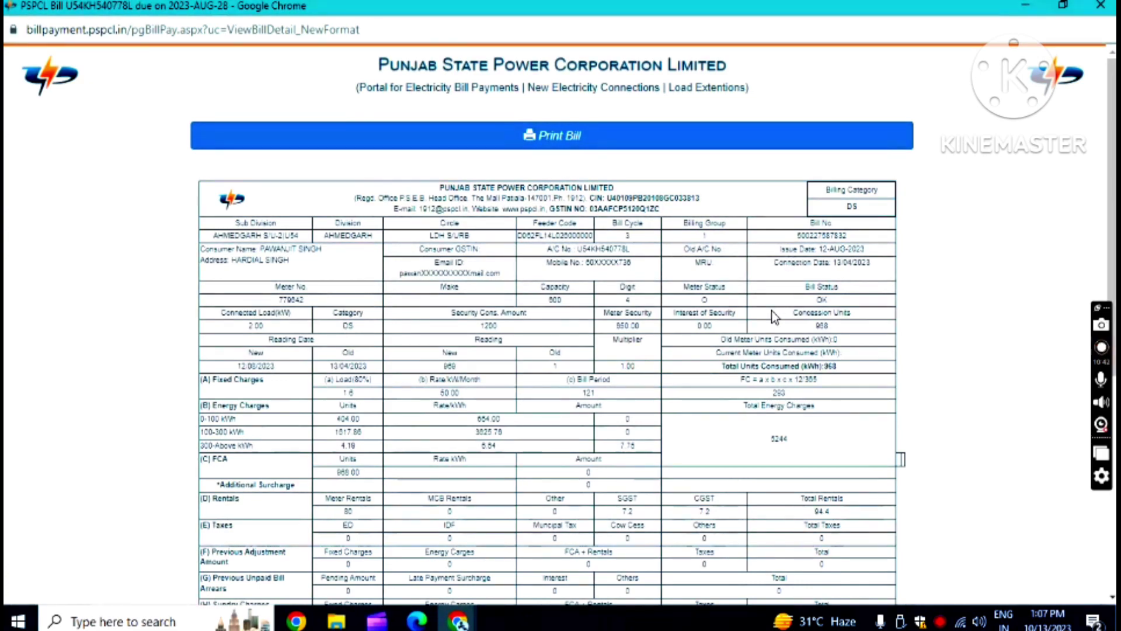
scroll(690, 353, "down", 7)
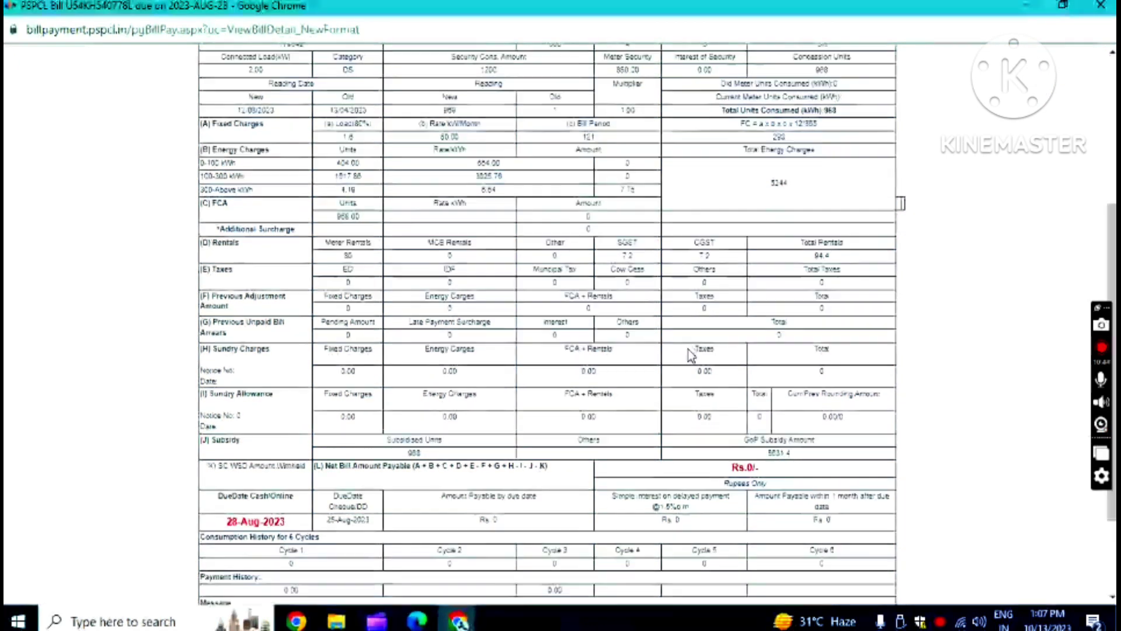
scroll(679, 361, "up", 7)
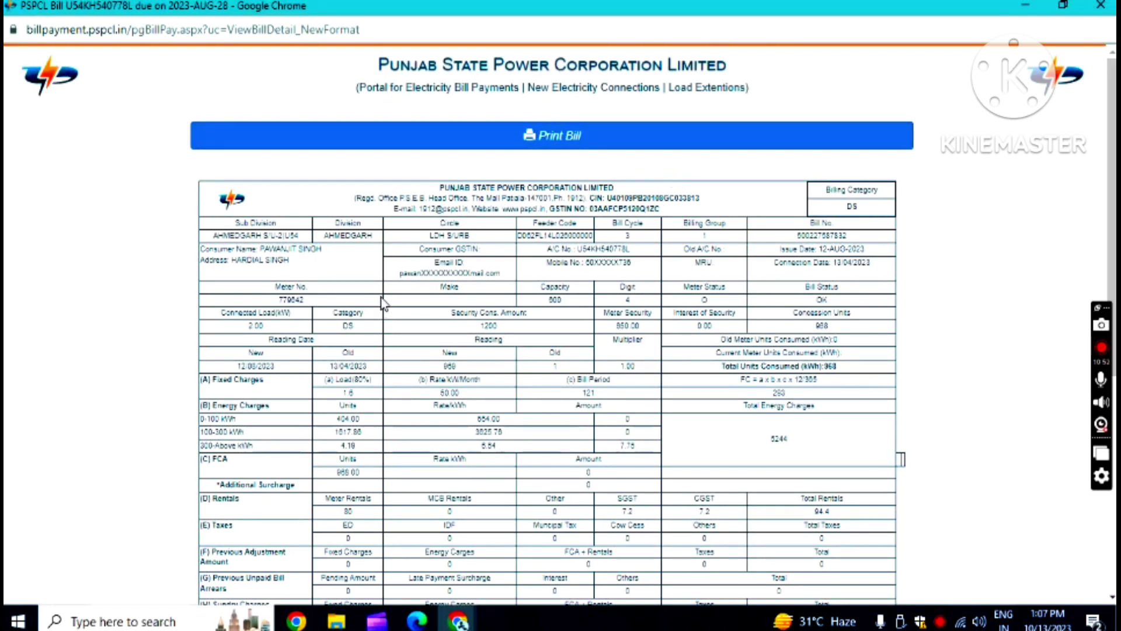
scroll(367, 286, "down", 6)
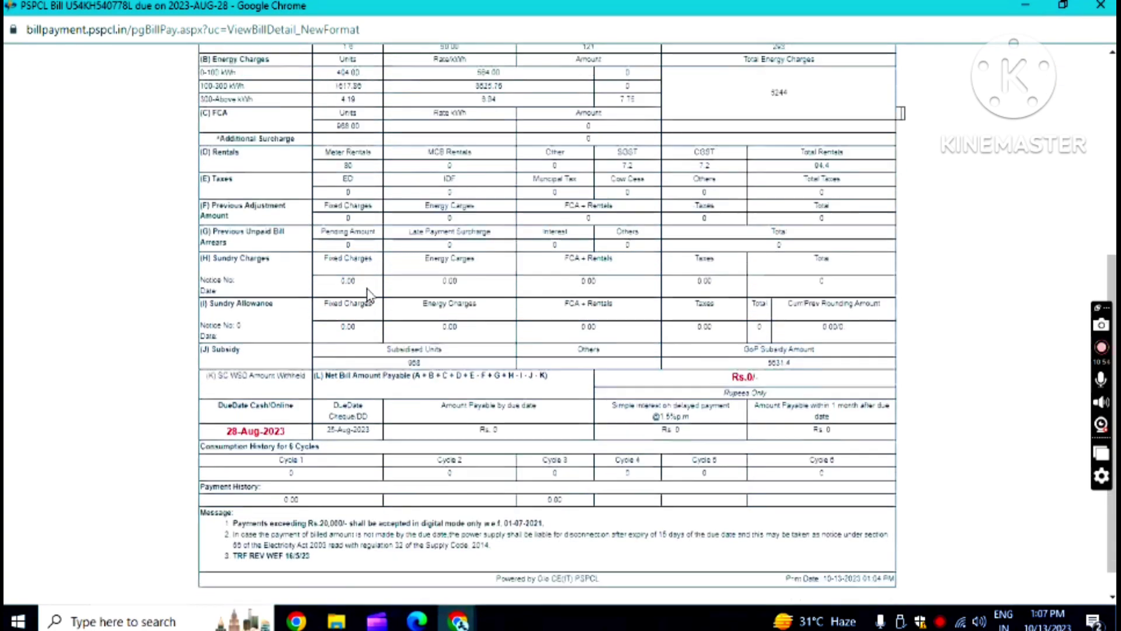
scroll(368, 292, "down", 1)
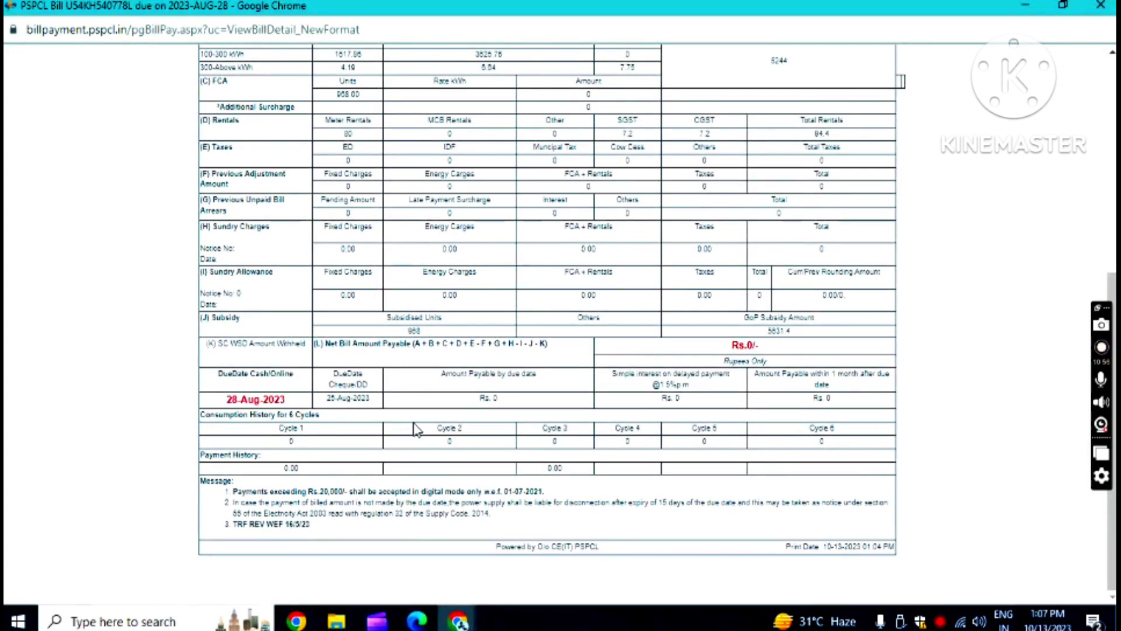
scroll(533, 418, "up", 4)
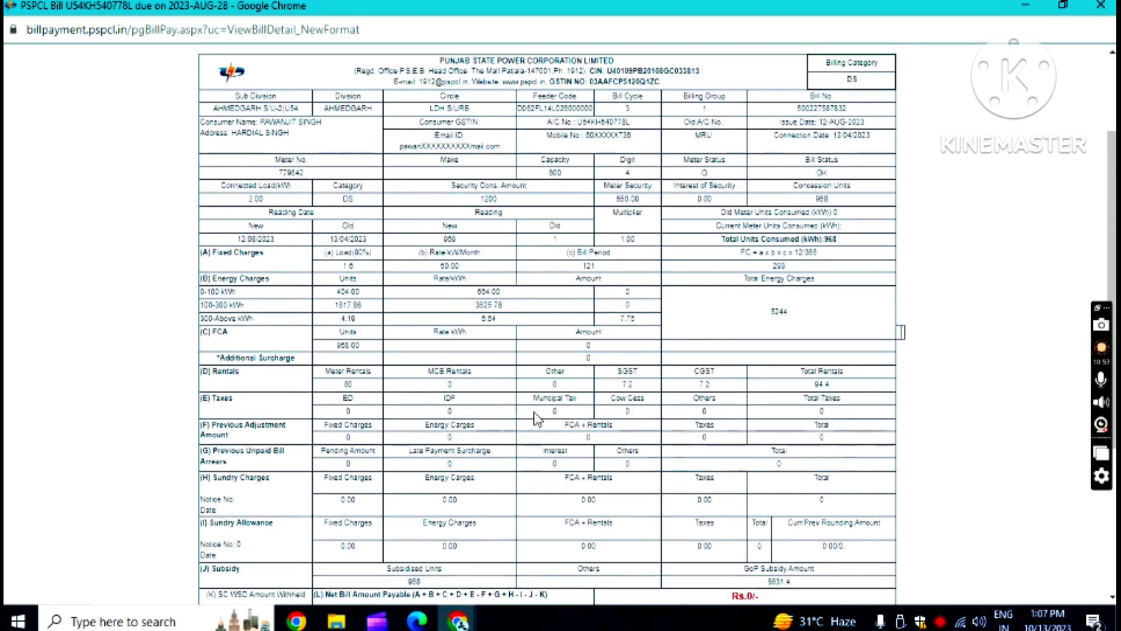
scroll(533, 418, "up", 1)
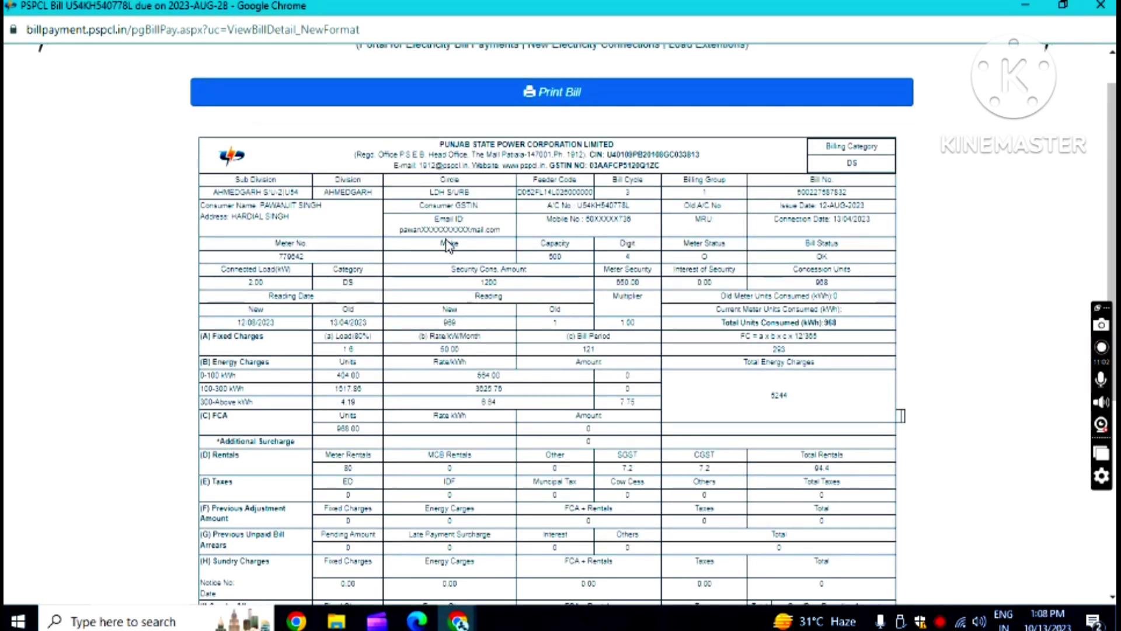
scroll(656, 199, "up", 1)
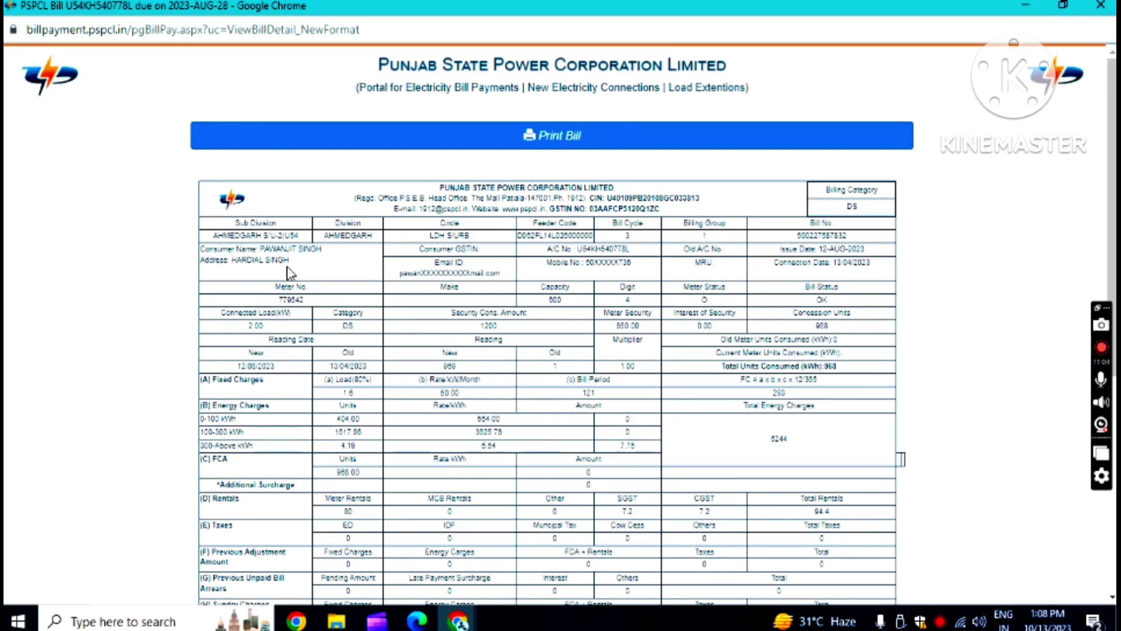
scroll(508, 257, "down", 6)
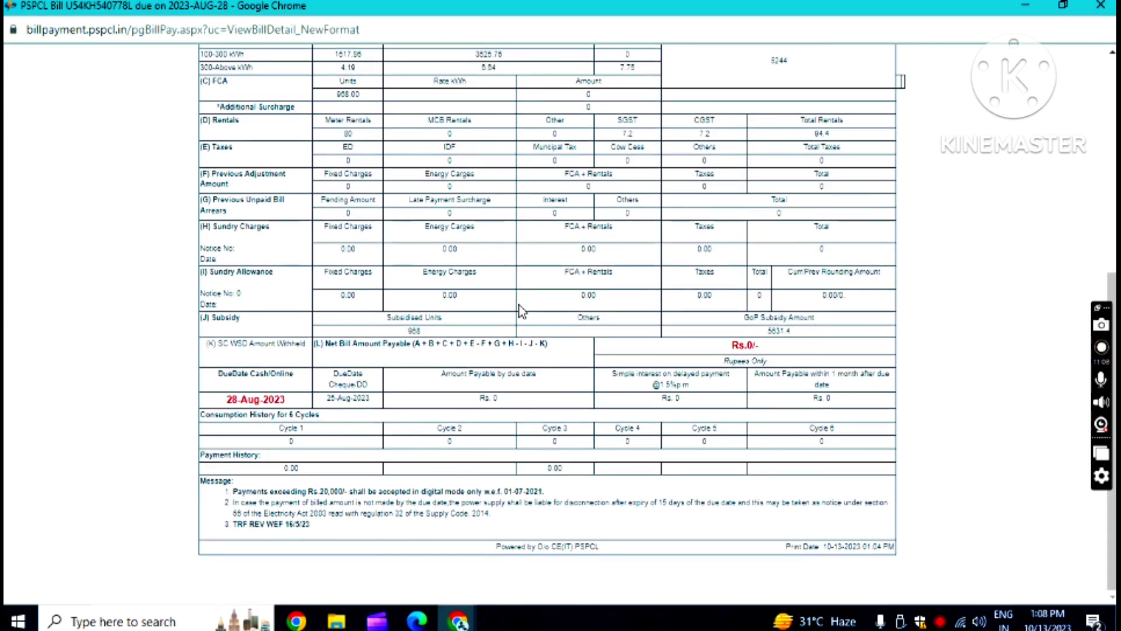
scroll(411, 366, "up", 1)
scroll(412, 365, "up", 6)
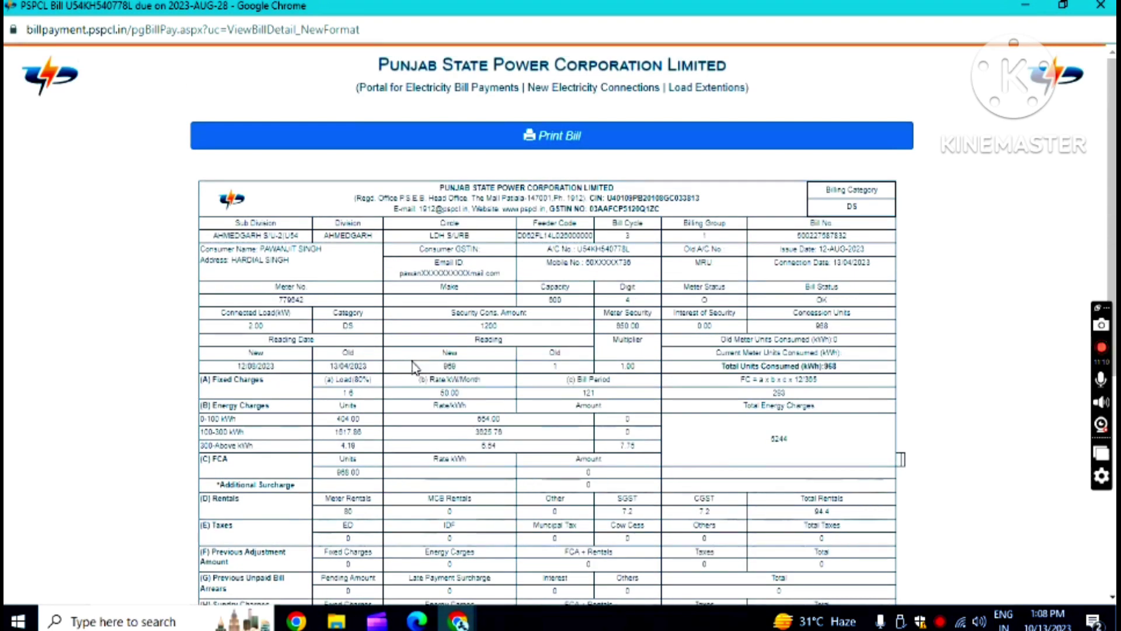
- Request a printable copy of the bill with Print Bill
left_click(559, 140)
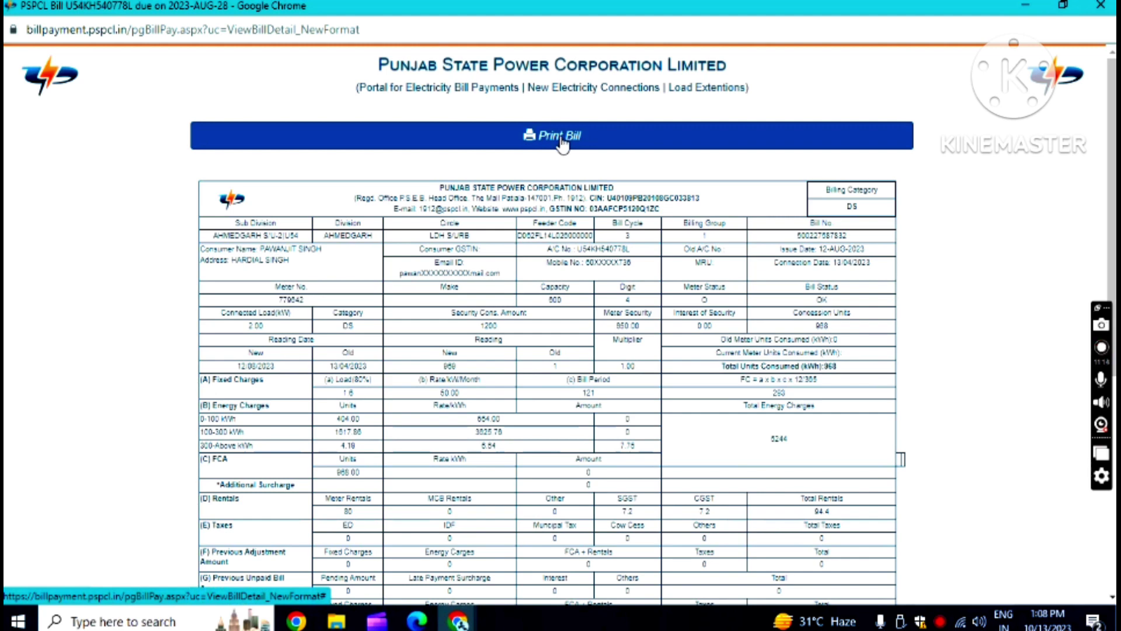
left_click(551, 139)
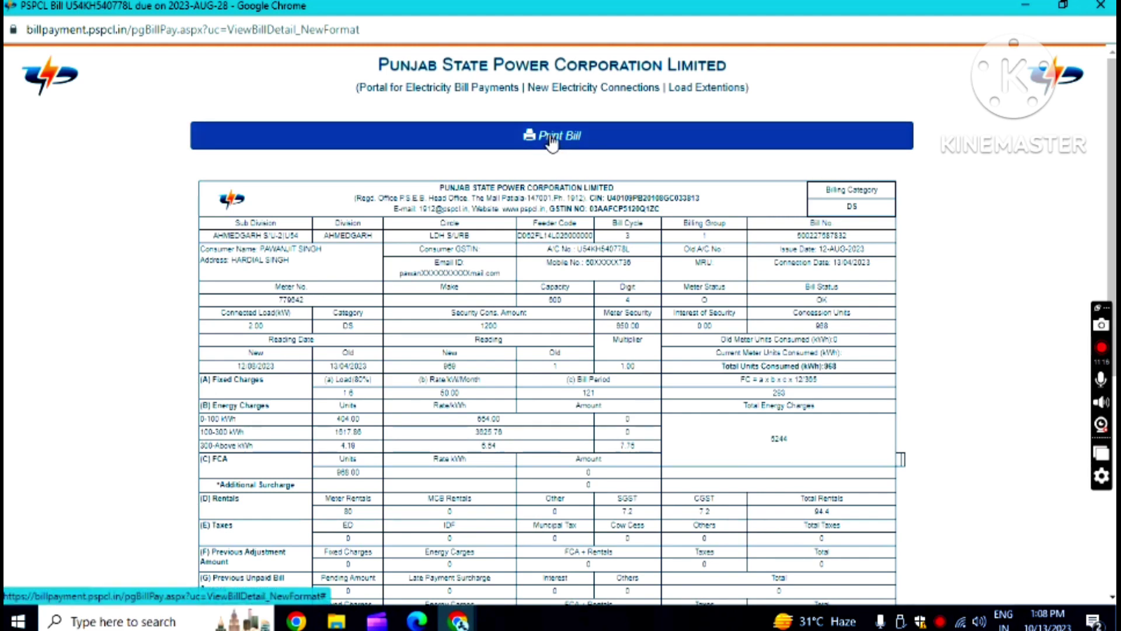
left_click(554, 142)
- Set the print destination to Save as PDF
left_click(561, 144)
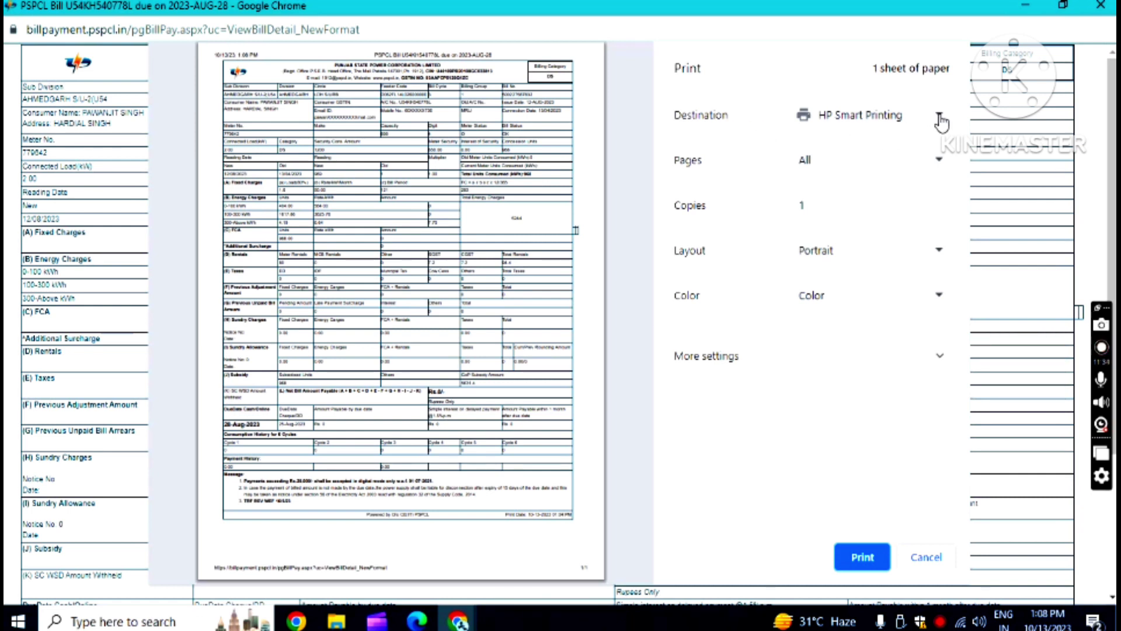
left_click(936, 118)
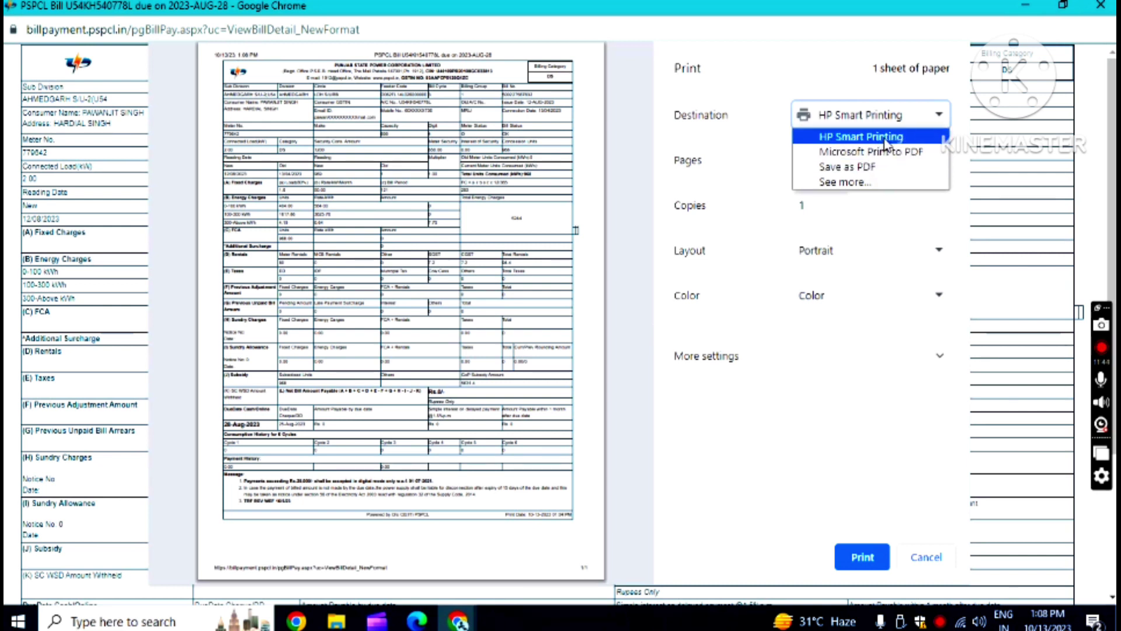
left_click(861, 137)
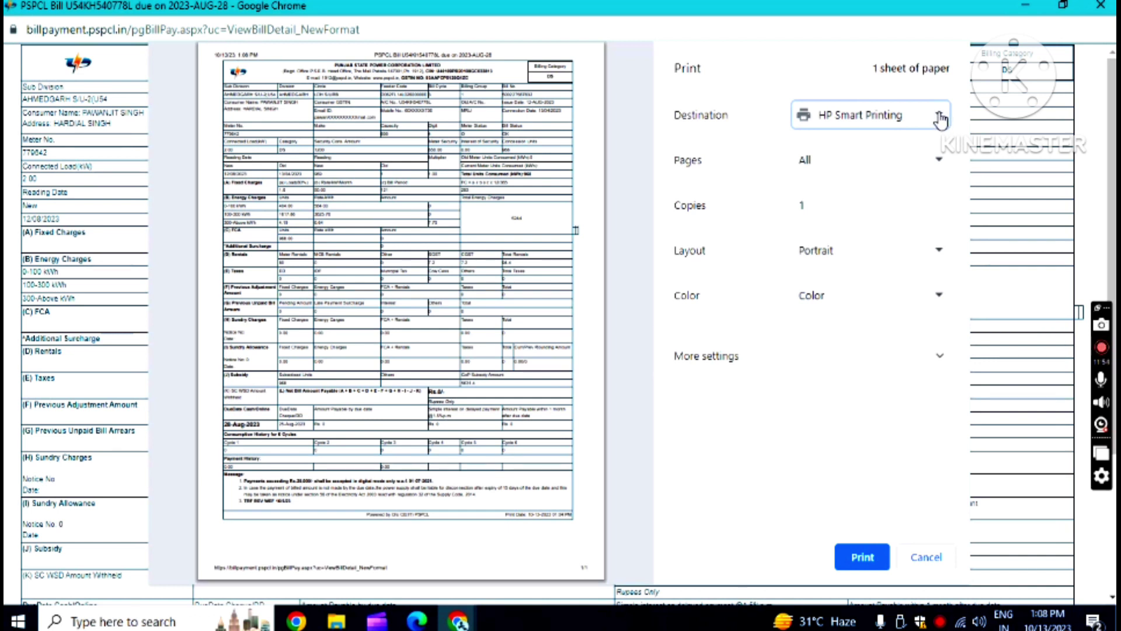
left_click(940, 120)
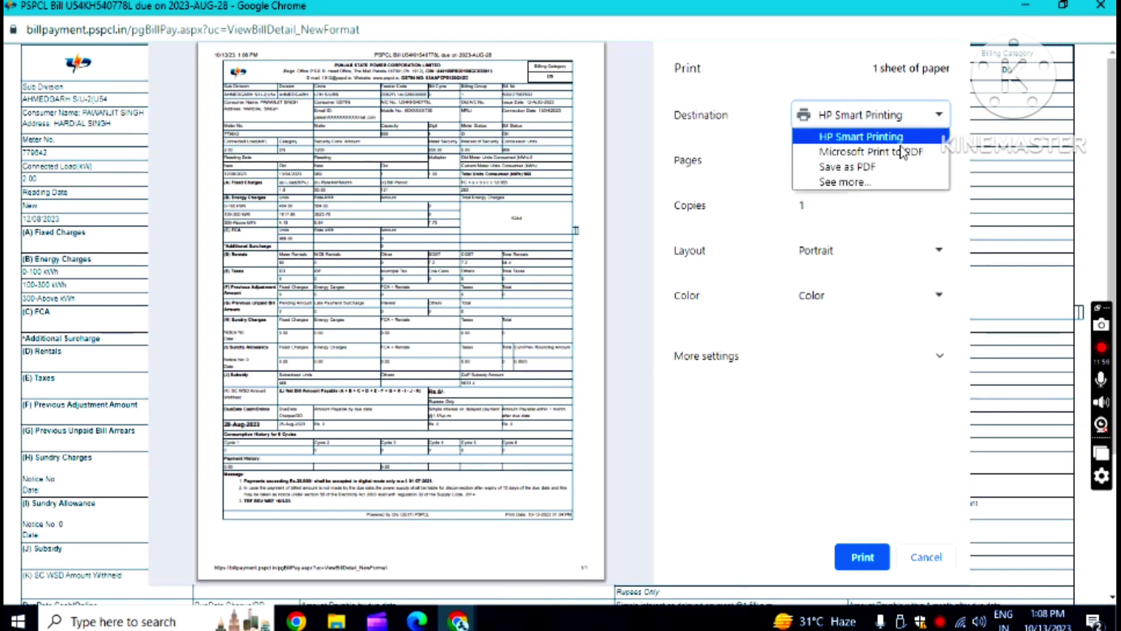
left_click(863, 168)
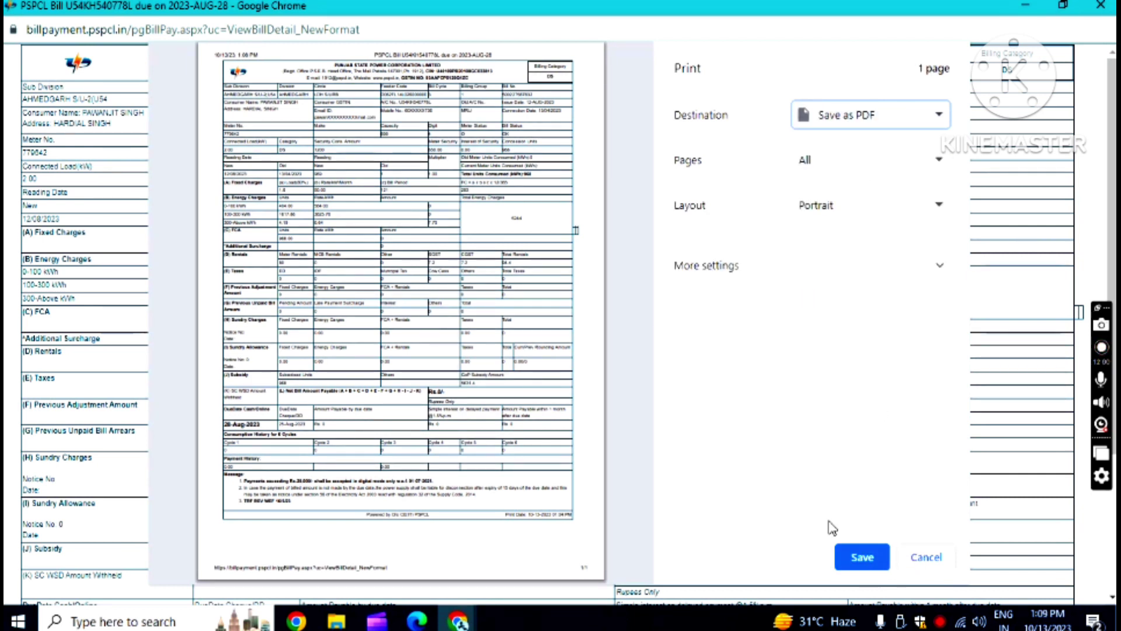
- Save the bill PDF to the Desktop under its suggested name and minimise the window
left_click(866, 559)
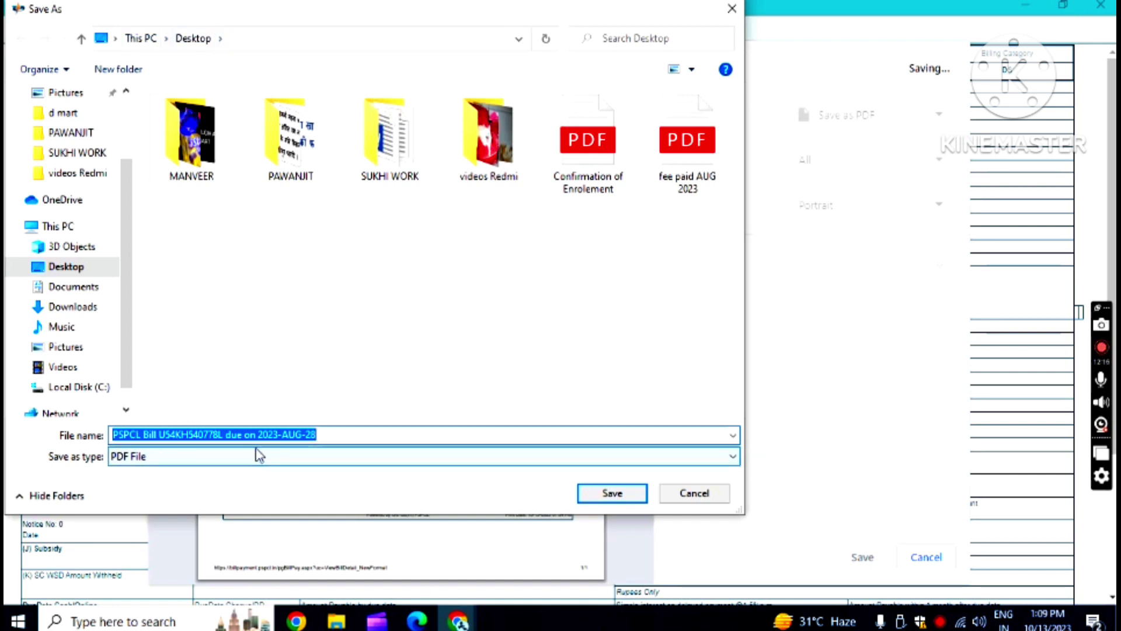
left_click(611, 494)
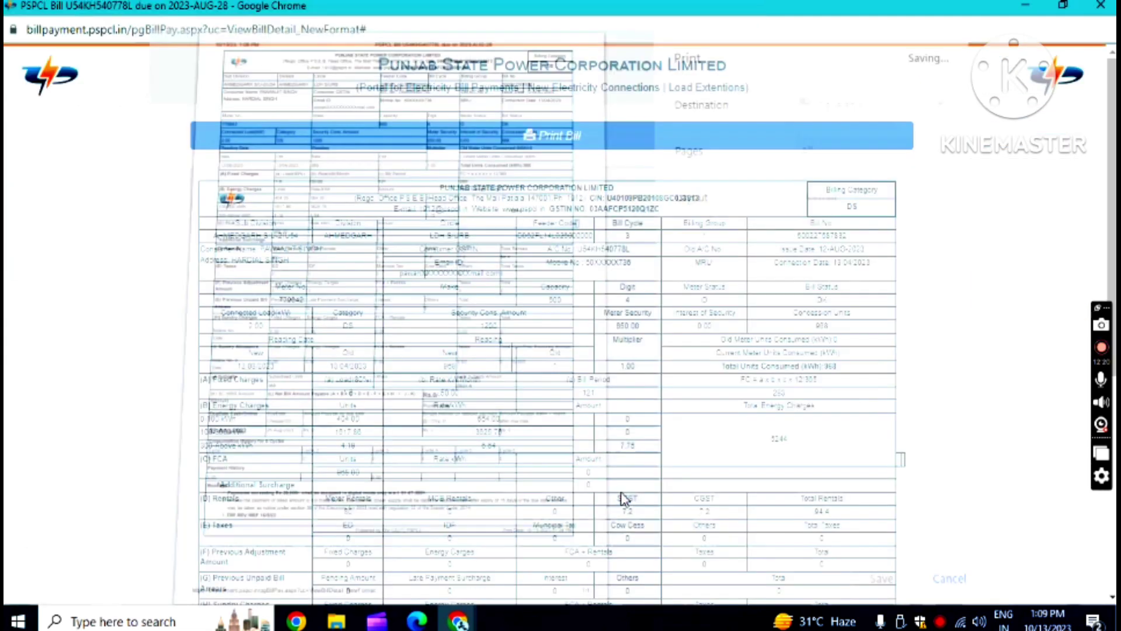
left_click(1031, 8)
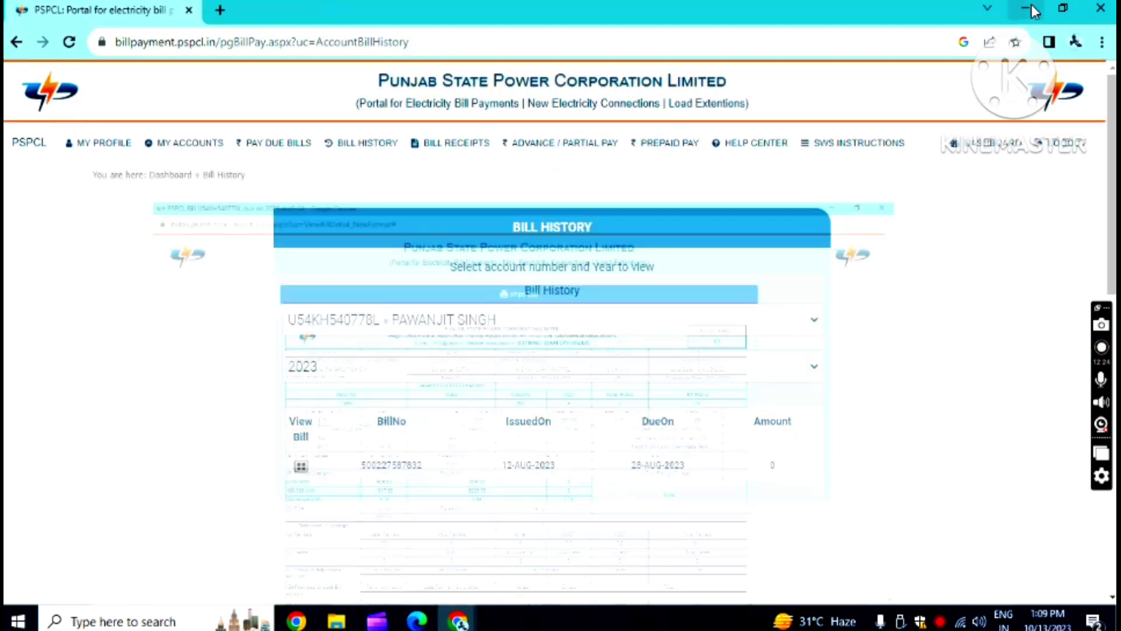
- Move the saved bill PDF icon to the desktop centre and open it from its right-click menu
left_click(1030, 6)
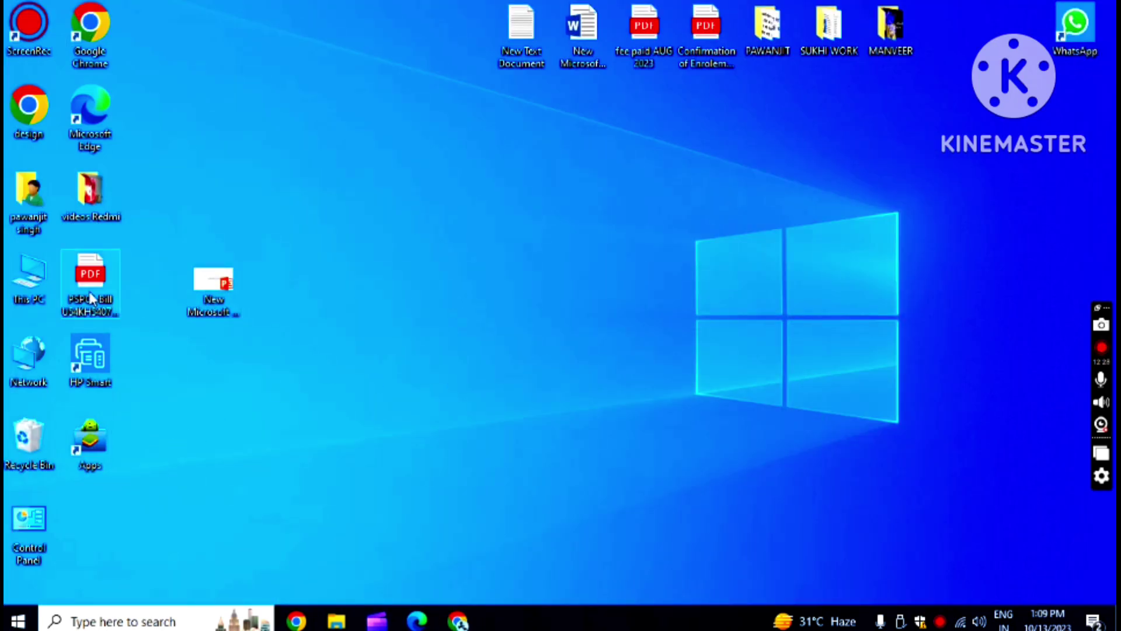
left_click_drag(85, 283, 537, 286)
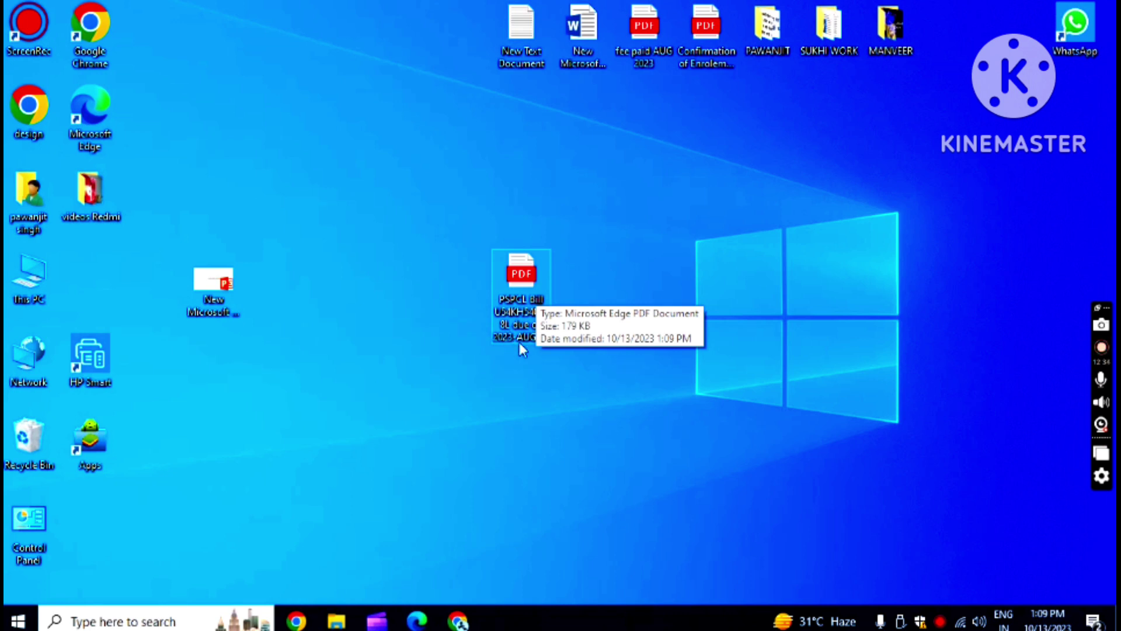
right_click(523, 279)
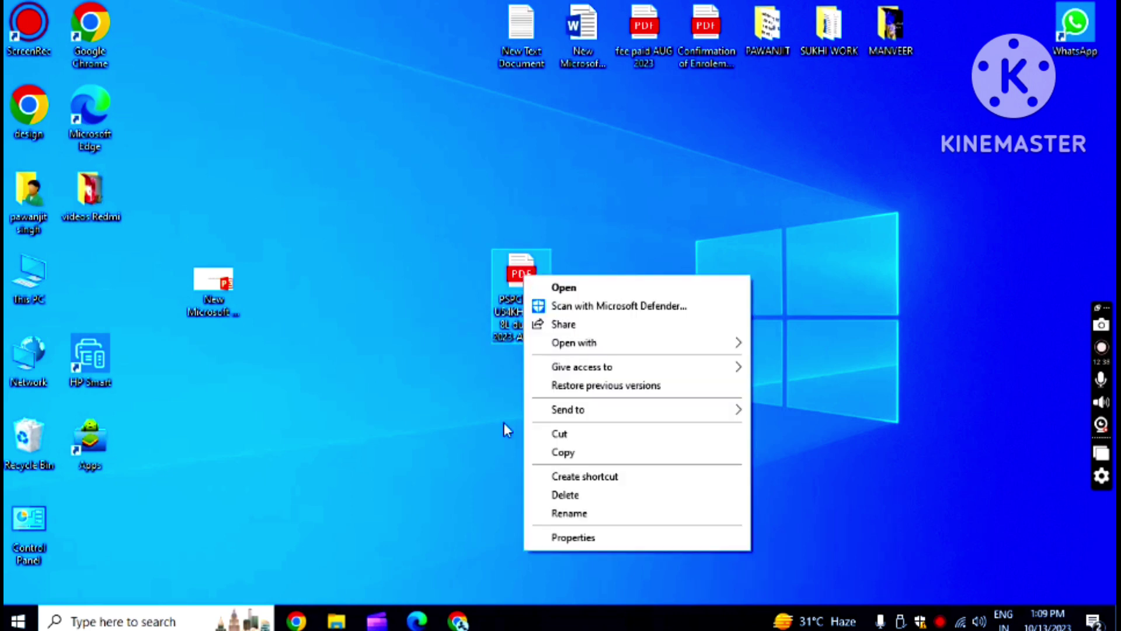
left_click(503, 430)
right_click(522, 273)
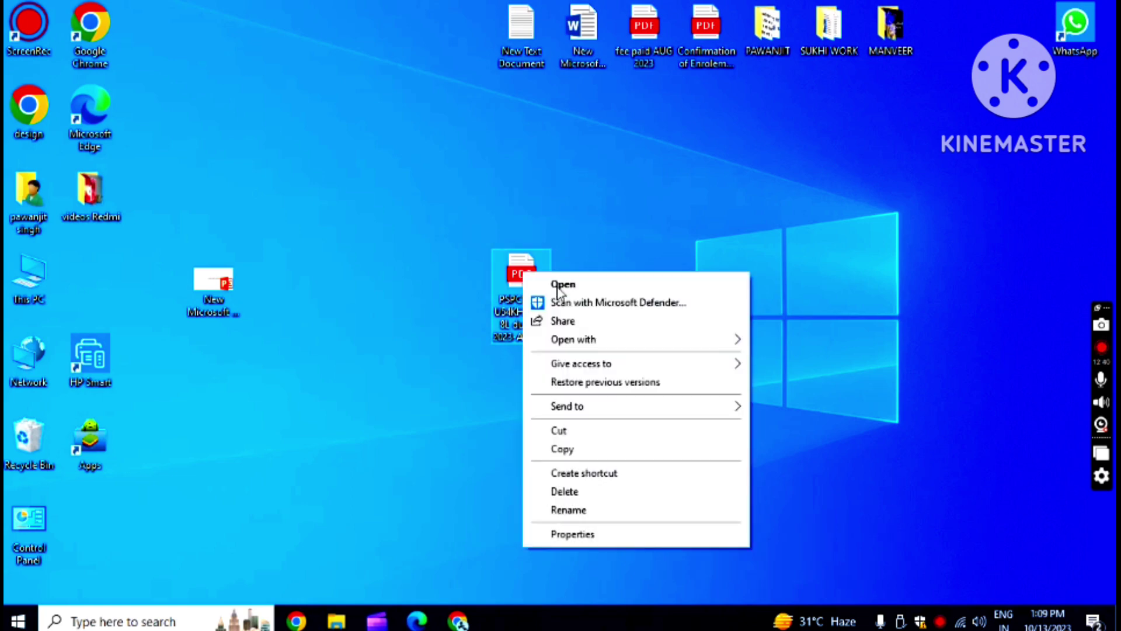
left_click(565, 283)
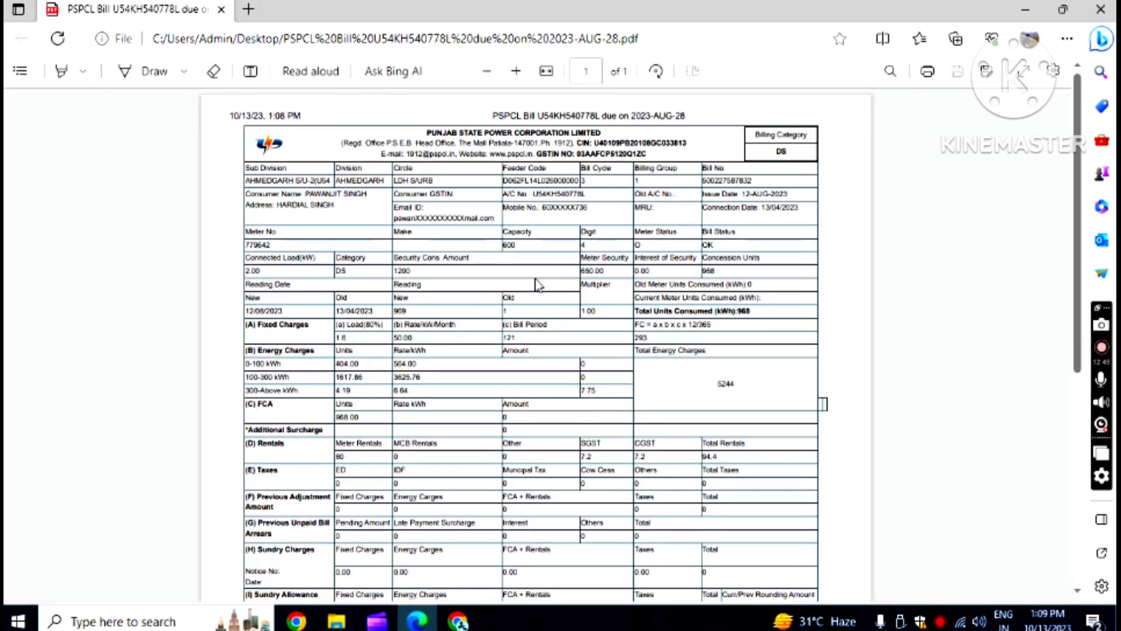
- Scroll through the one-page bill PDF in Edge, then close the viewer
scroll(558, 285, "down", 4)
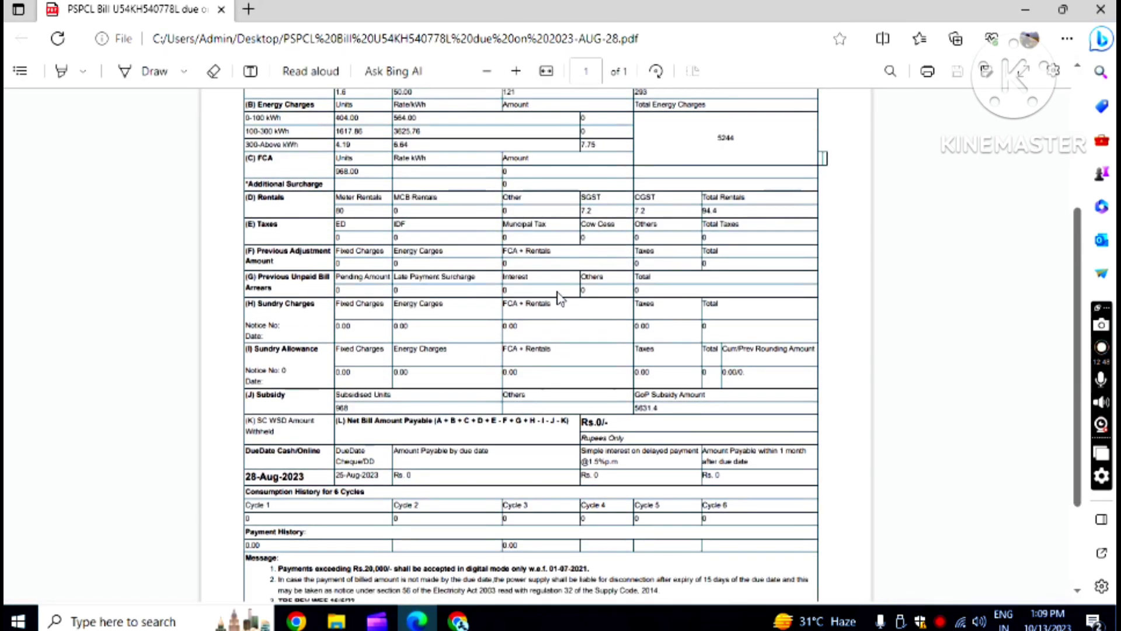
scroll(561, 303, "down", 2)
scroll(558, 307, "up", 6)
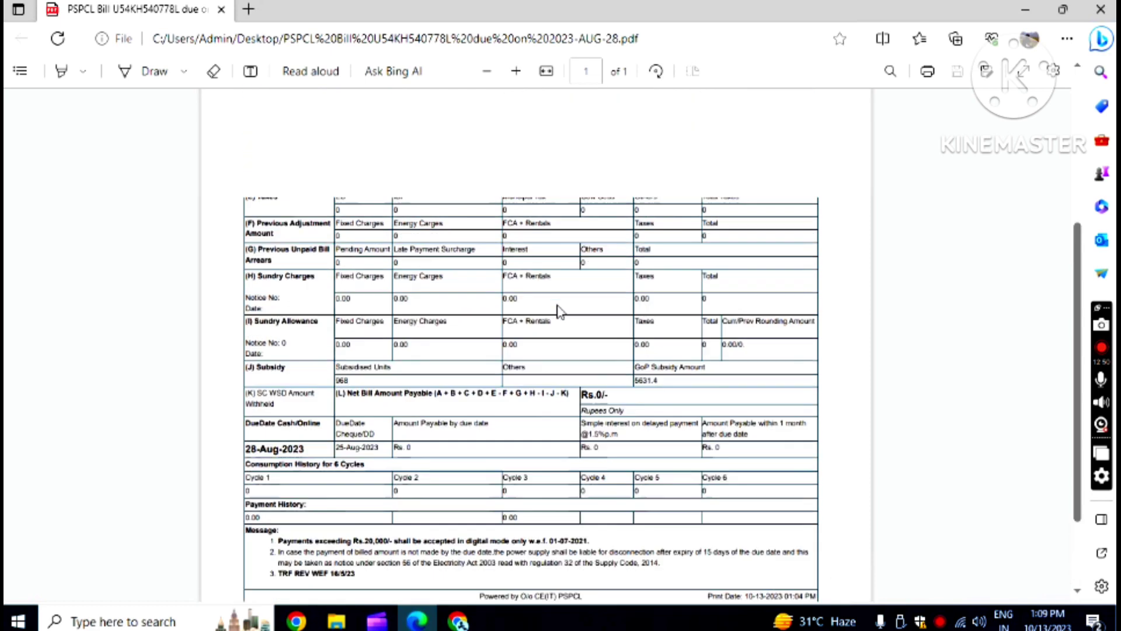
left_click(1097, 11)
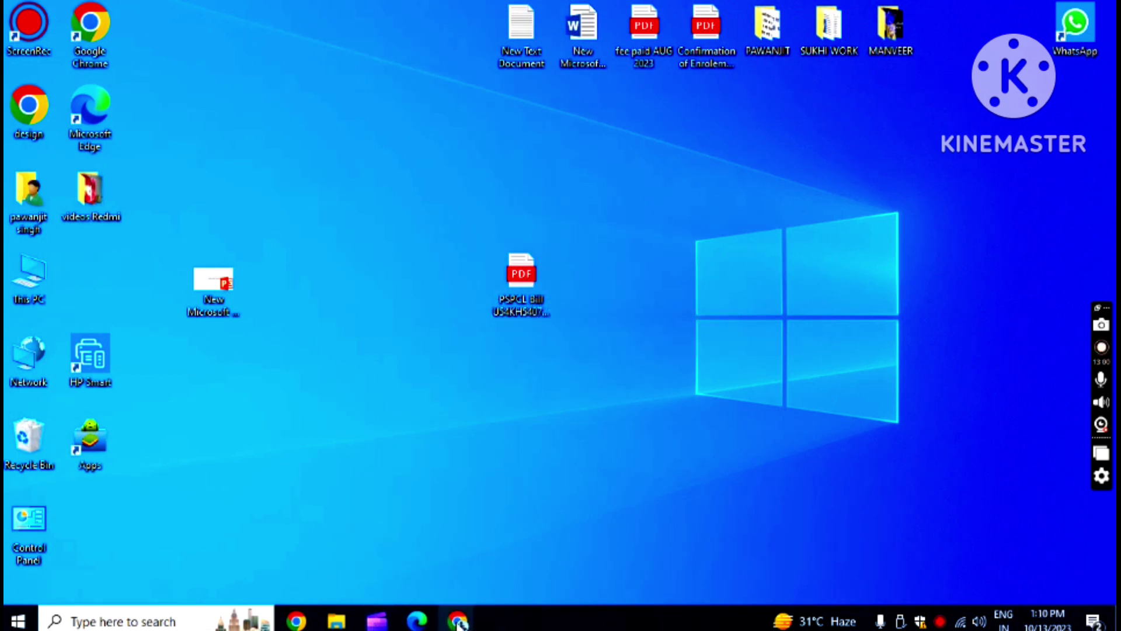
- Close the leftover PSPCL bill window and restore the portal's Bill History page
mouse_move(458, 624)
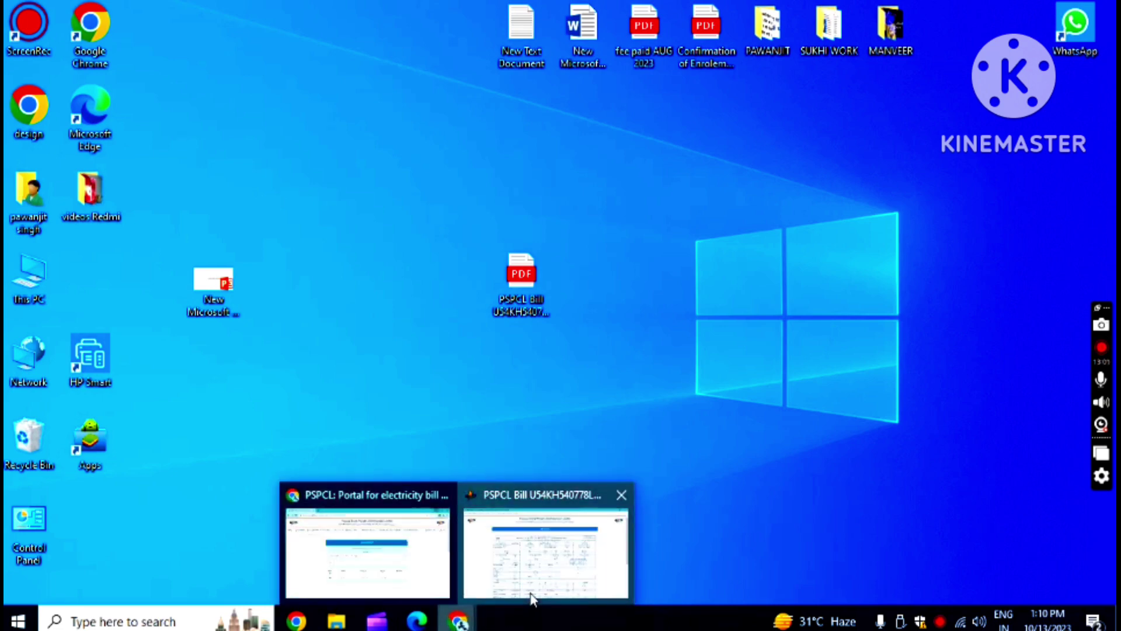
left_click(531, 592)
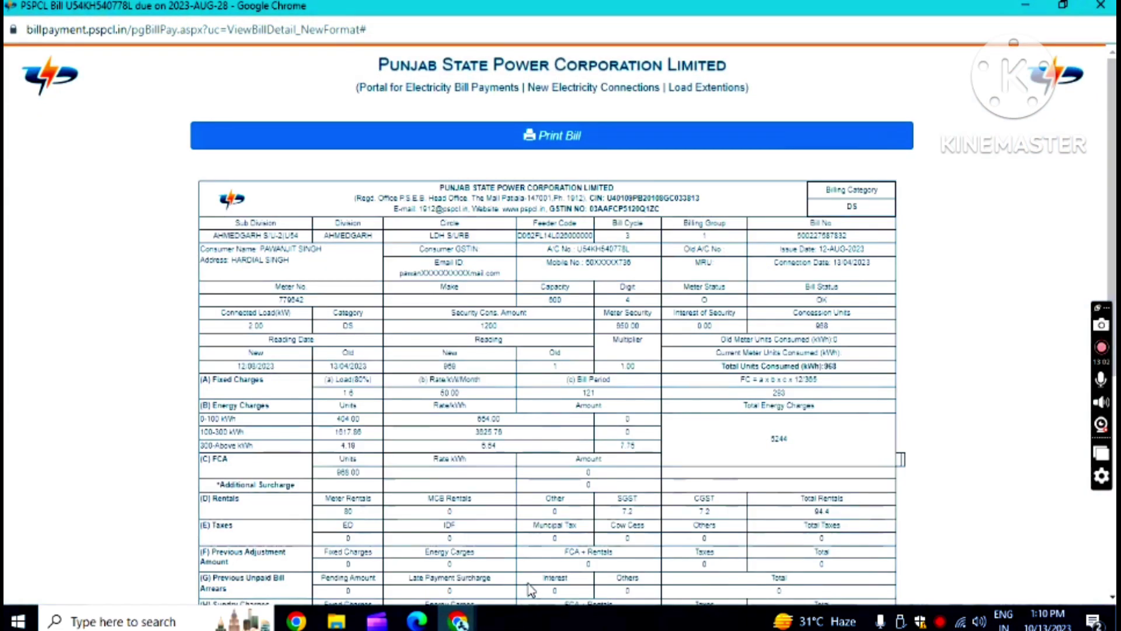
left_click(1098, 10)
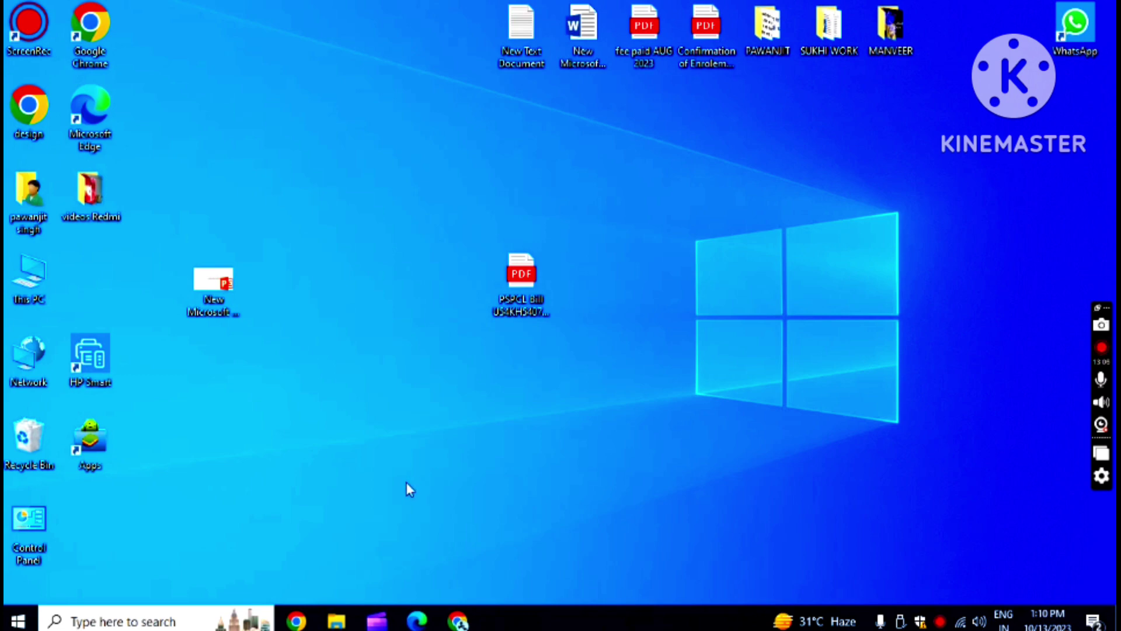
left_click(446, 620)
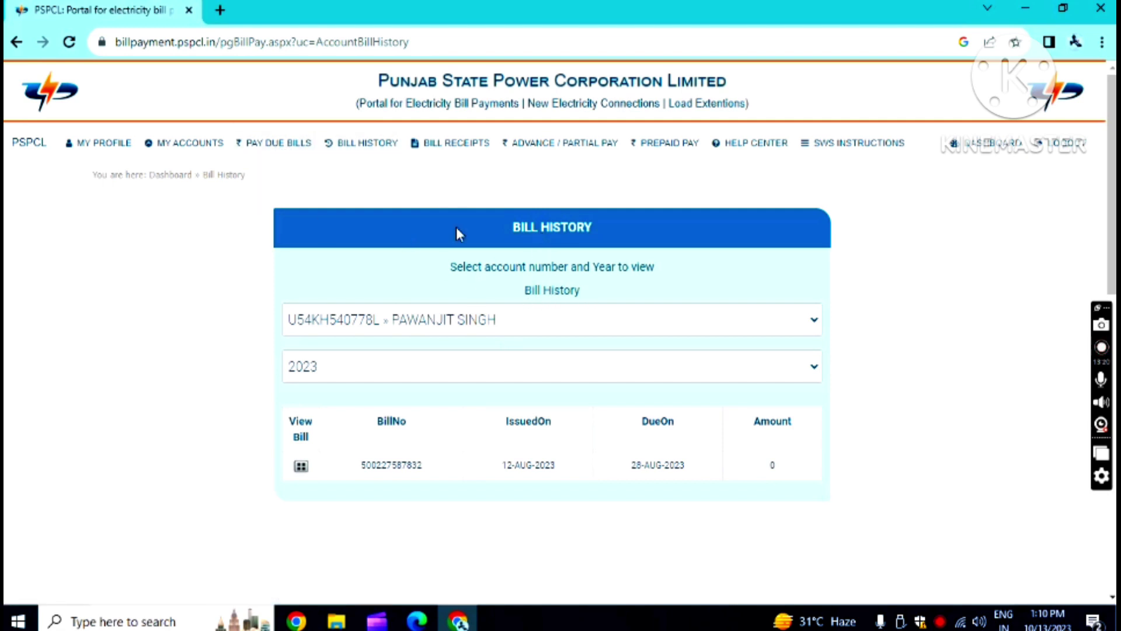
- Go via Pay Due Bills and My Accounts to Bill Receipts, showing payments 10390, 3461 and 60
left_click(280, 149)
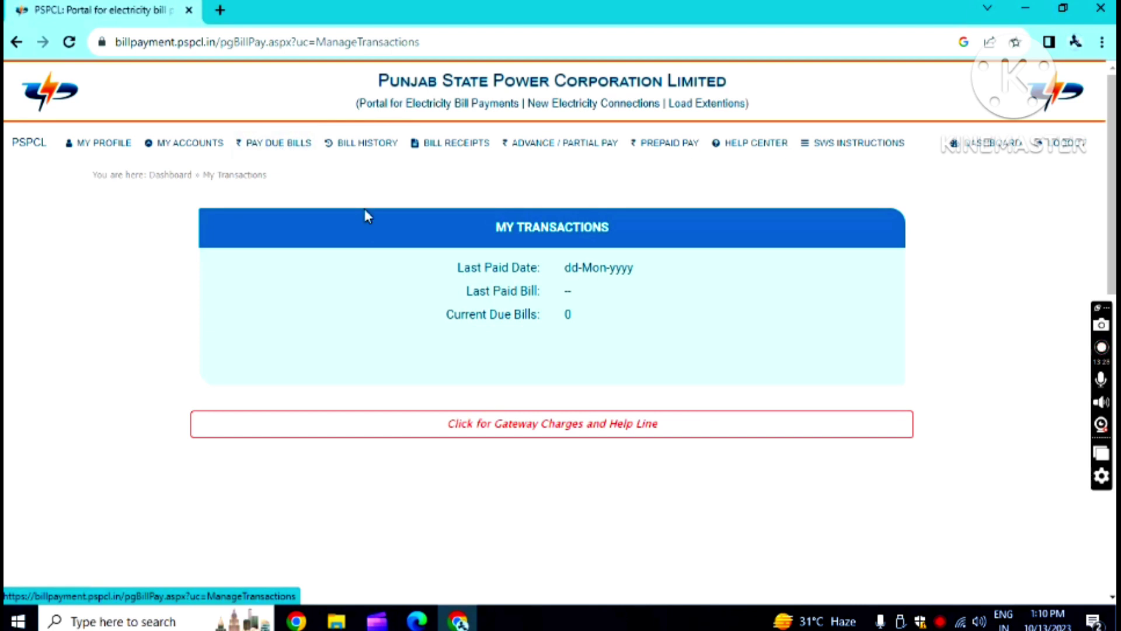
left_click(279, 149)
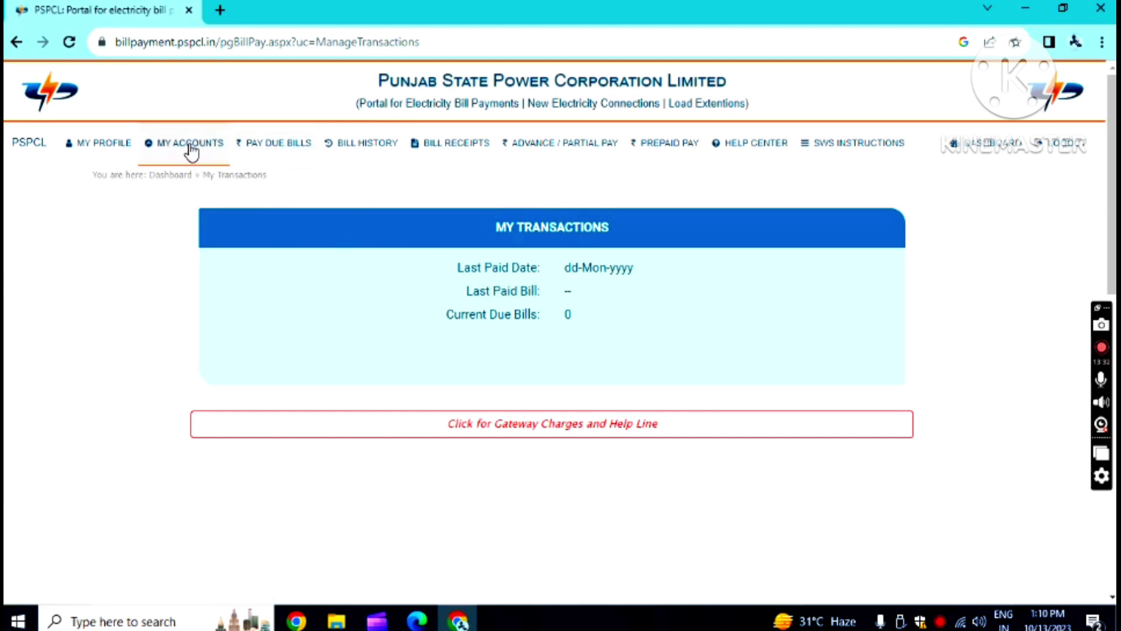
left_click(191, 151)
scroll(446, 352, "down", 3)
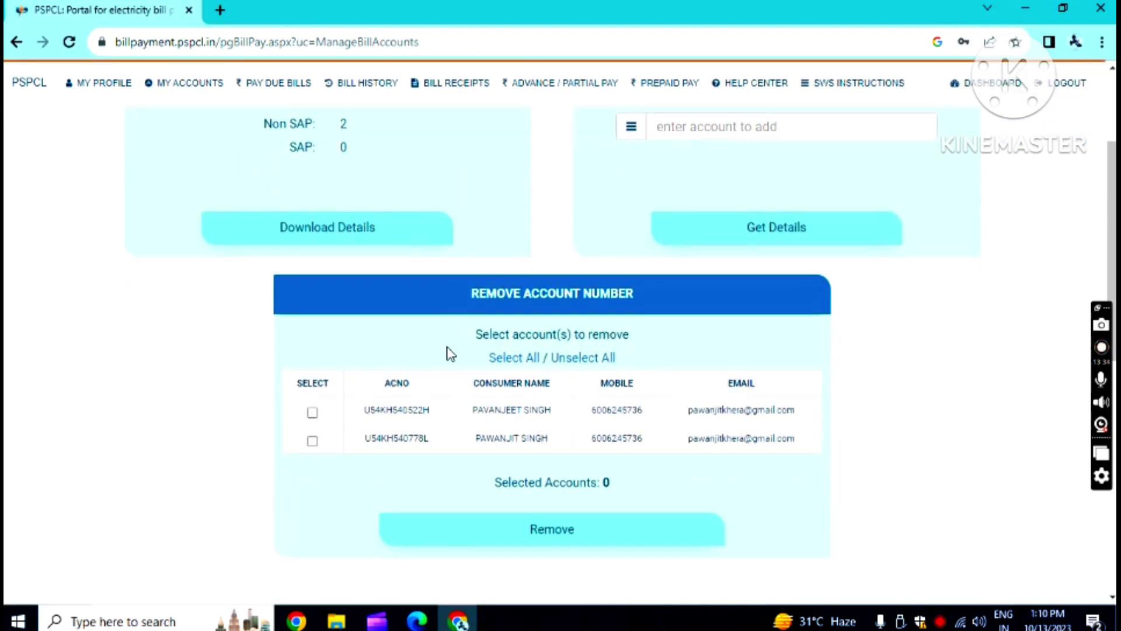
scroll(447, 352, "up", 3)
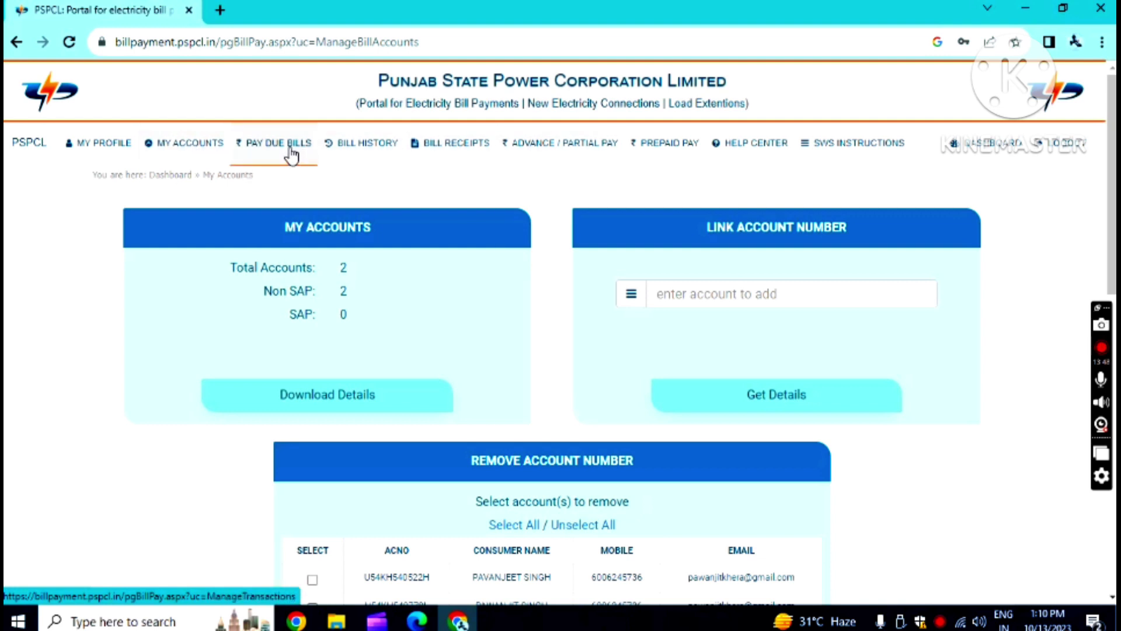
left_click(463, 151)
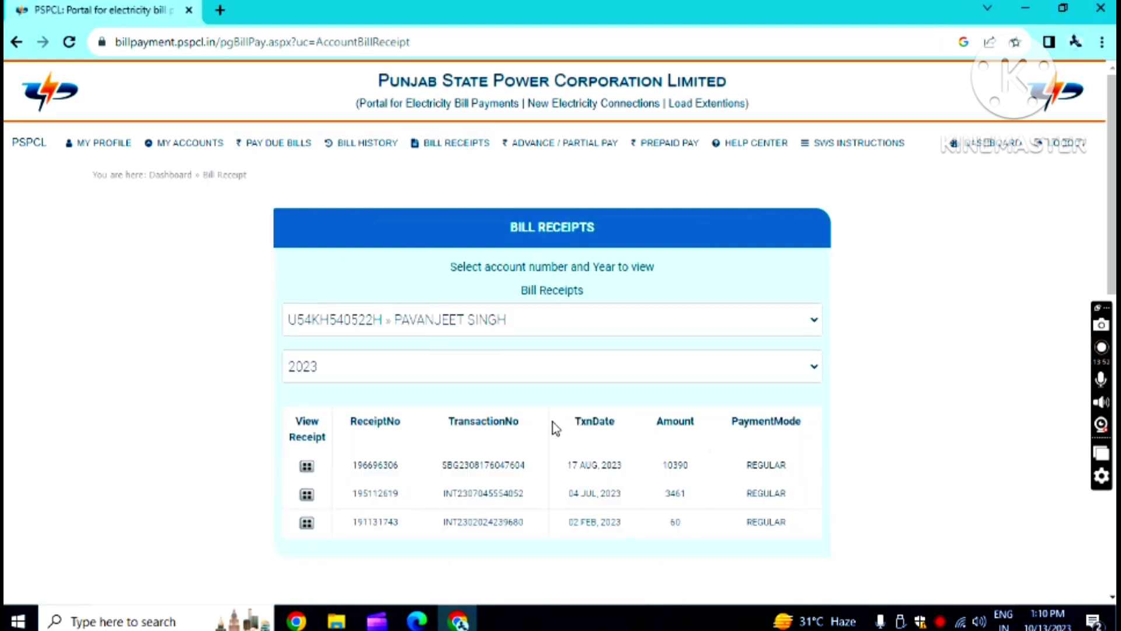
left_click(812, 370)
left_click(529, 324)
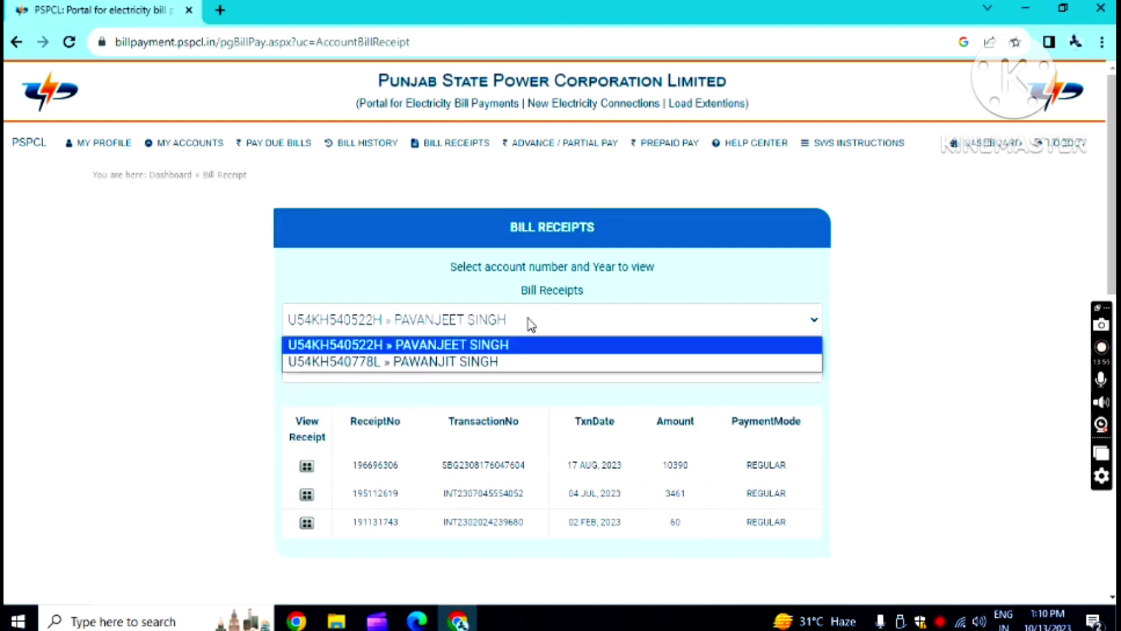
left_click(526, 362)
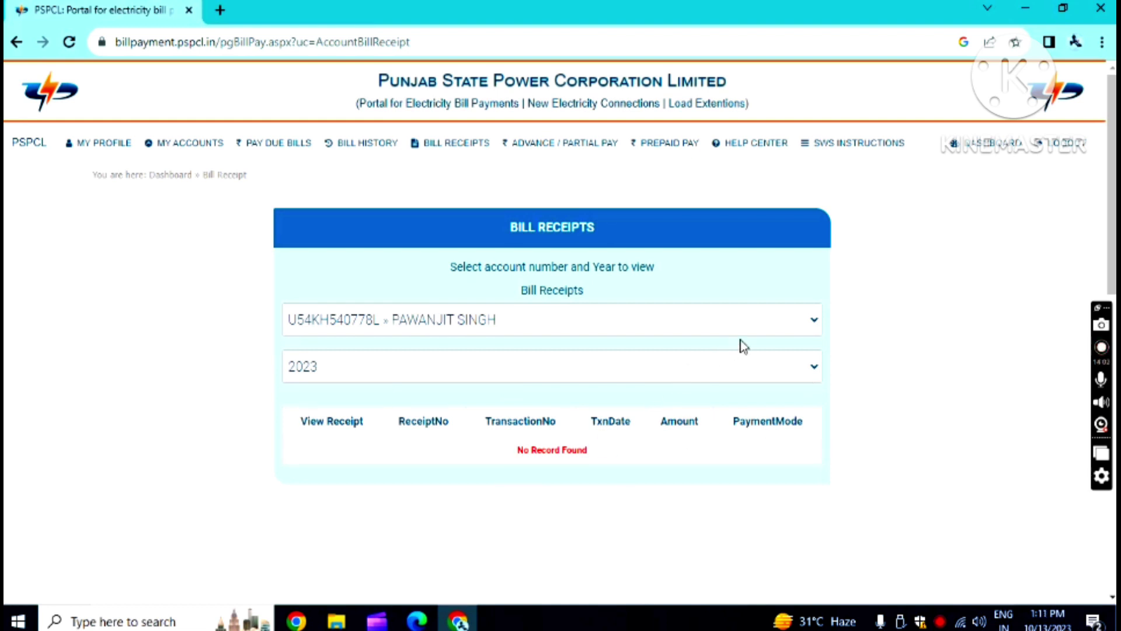
left_click(815, 324)
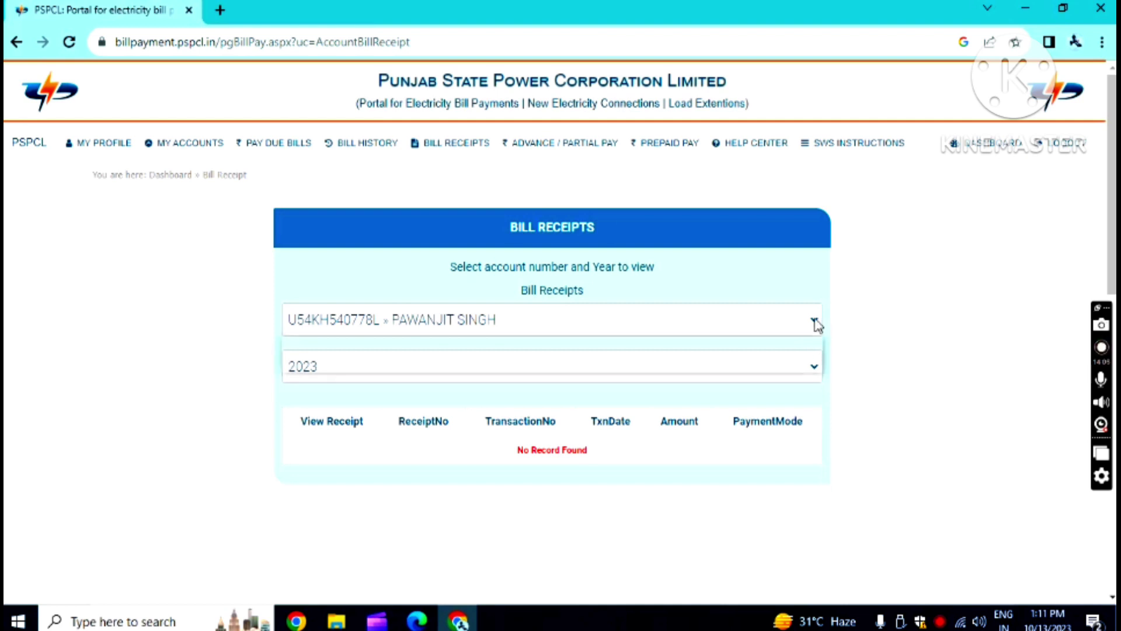
left_click(626, 347)
scroll(725, 428, "down", 1)
scroll(724, 428, "down", 2)
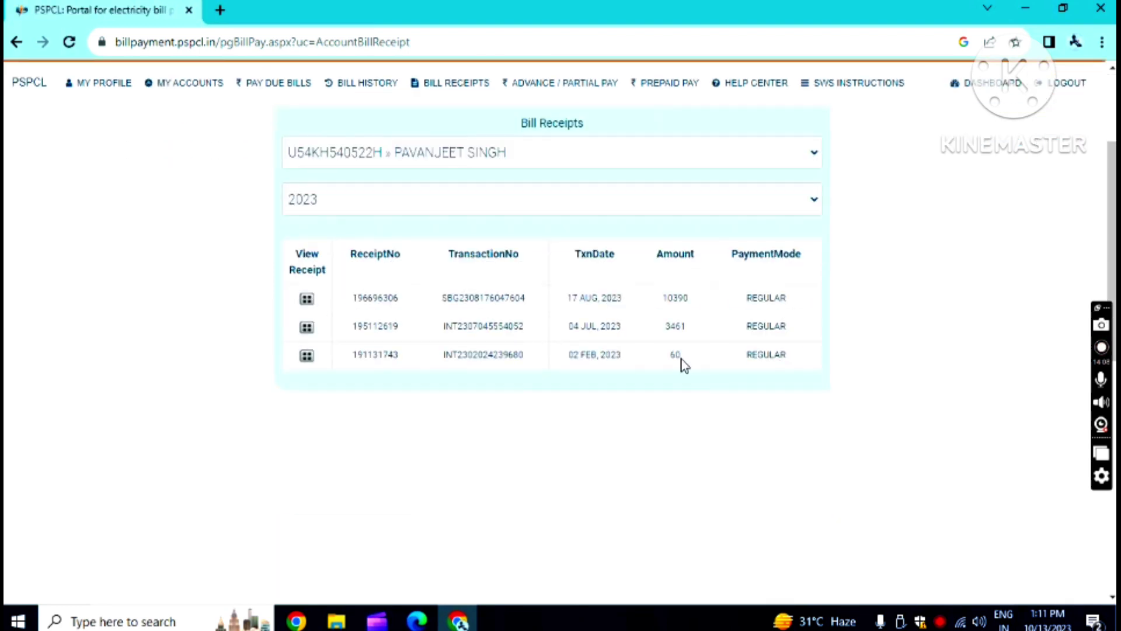
left_click(307, 356)
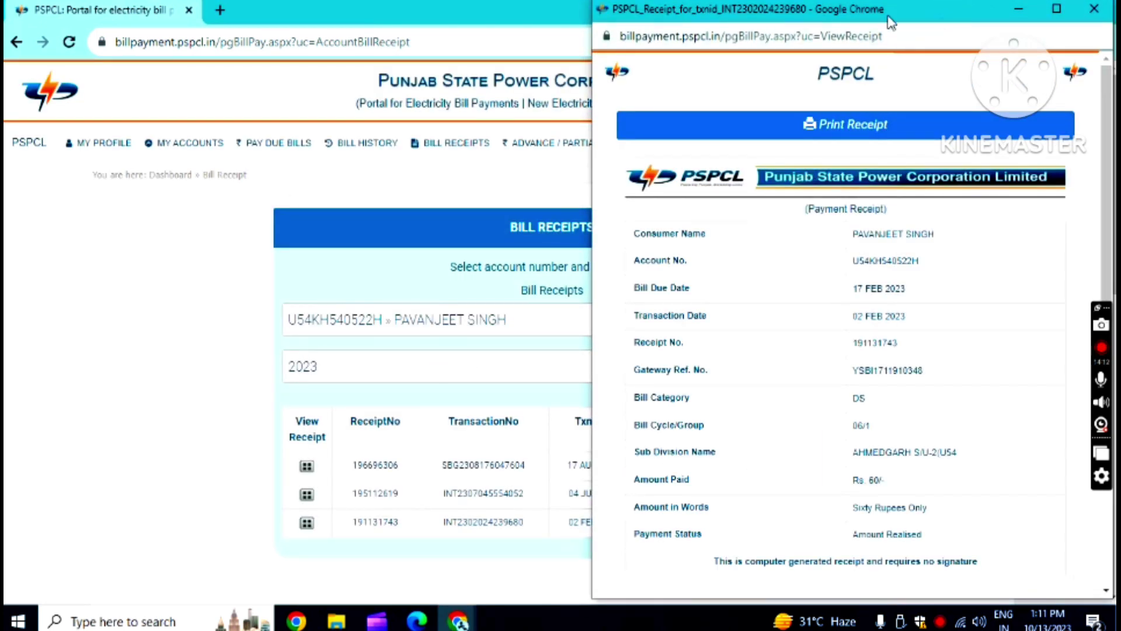
left_click_drag(944, 17, 629, 63)
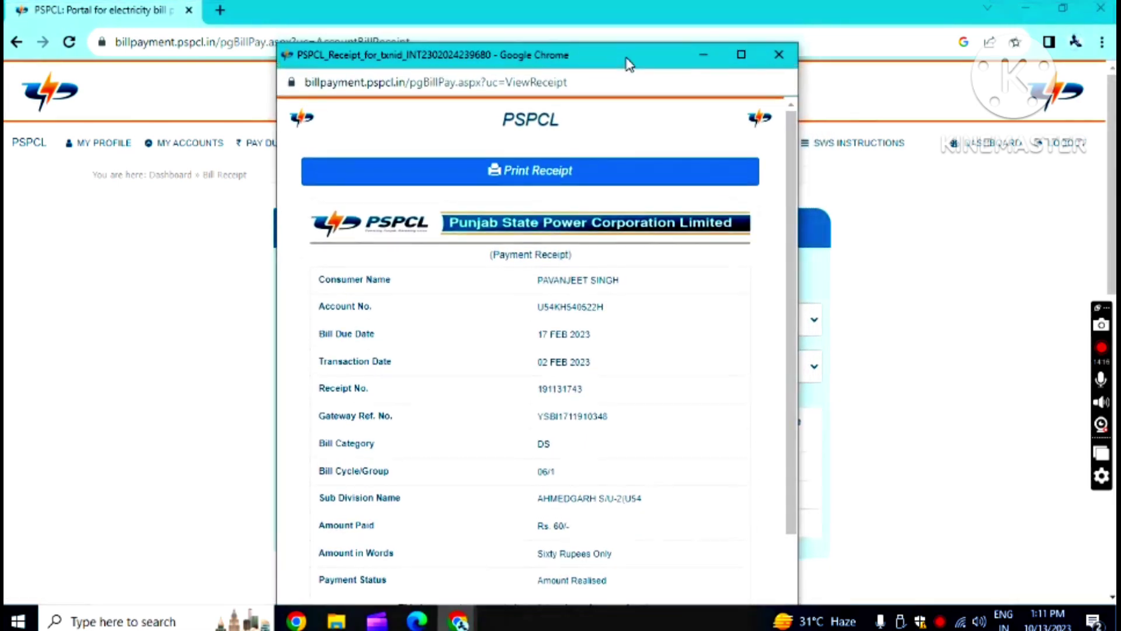
left_click(779, 56)
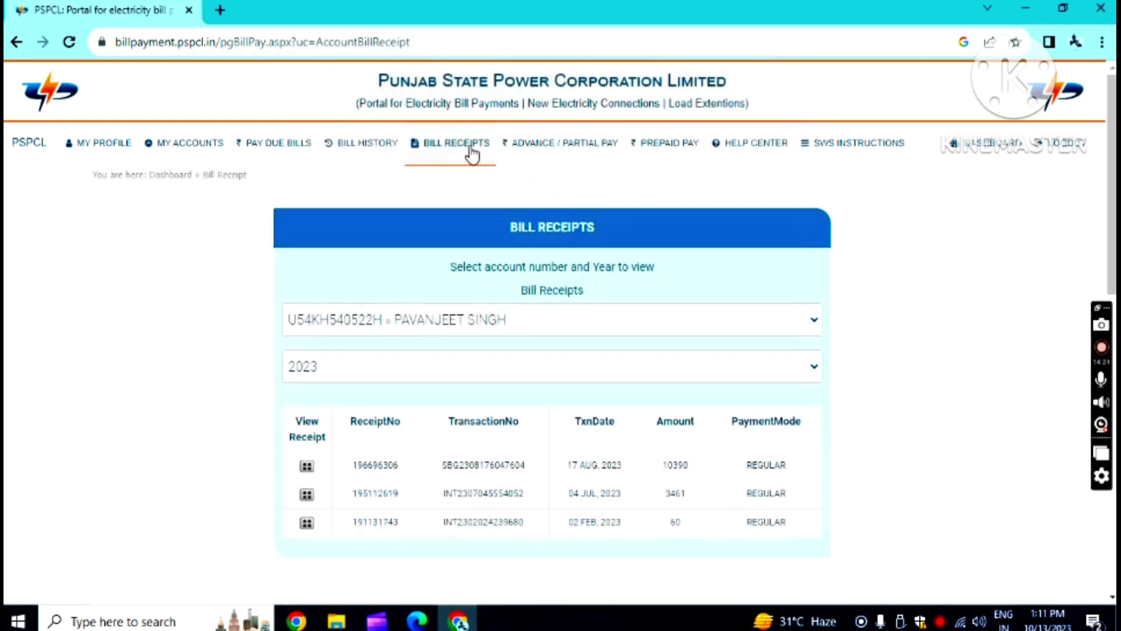
- Submit the second account's number on Advance / Partial Pay and expand Make Payment
left_click(560, 147)
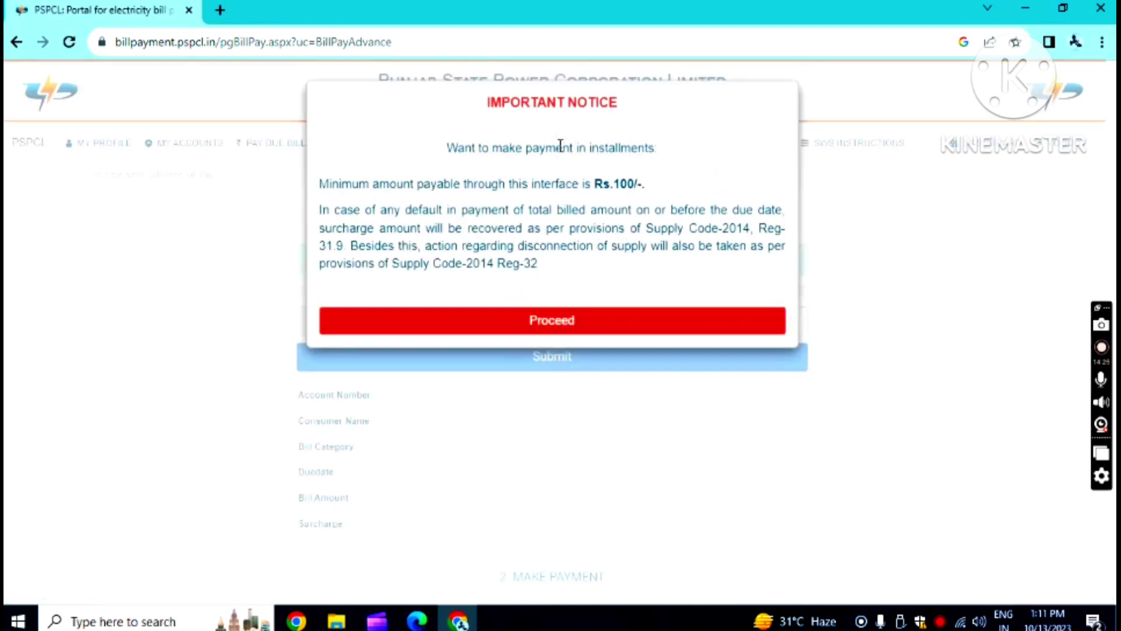
left_click(554, 326)
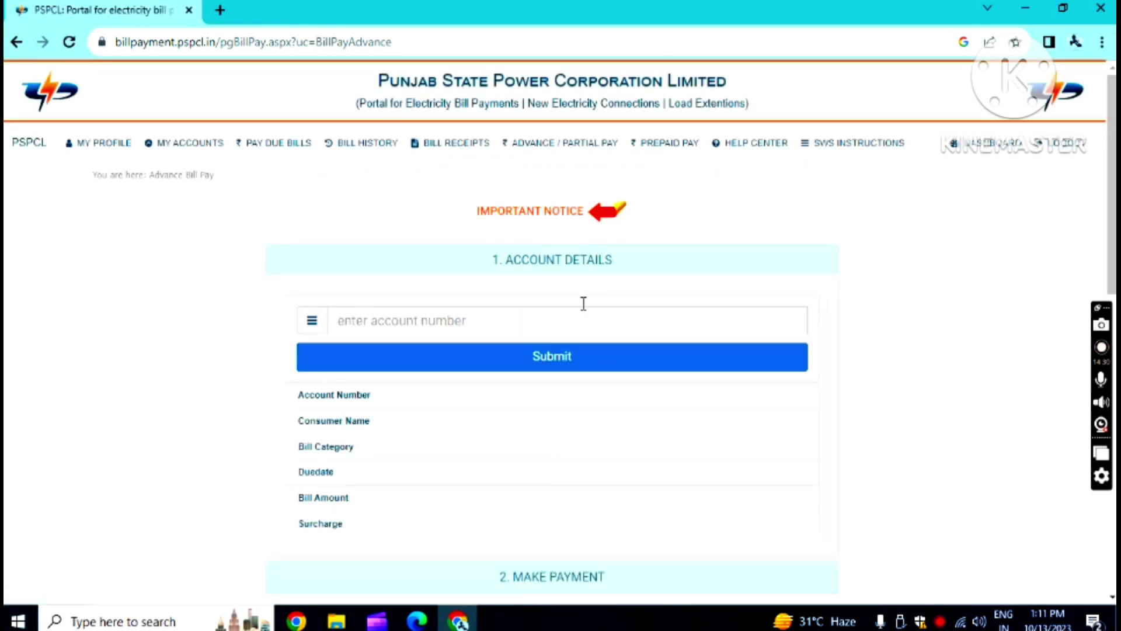
left_click(525, 320)
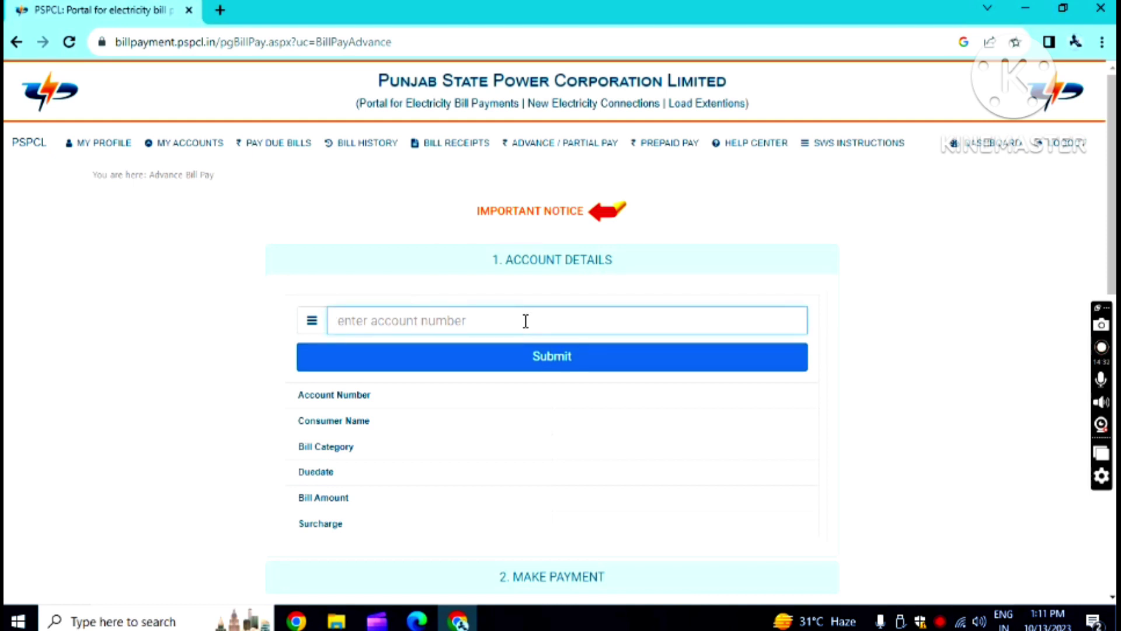
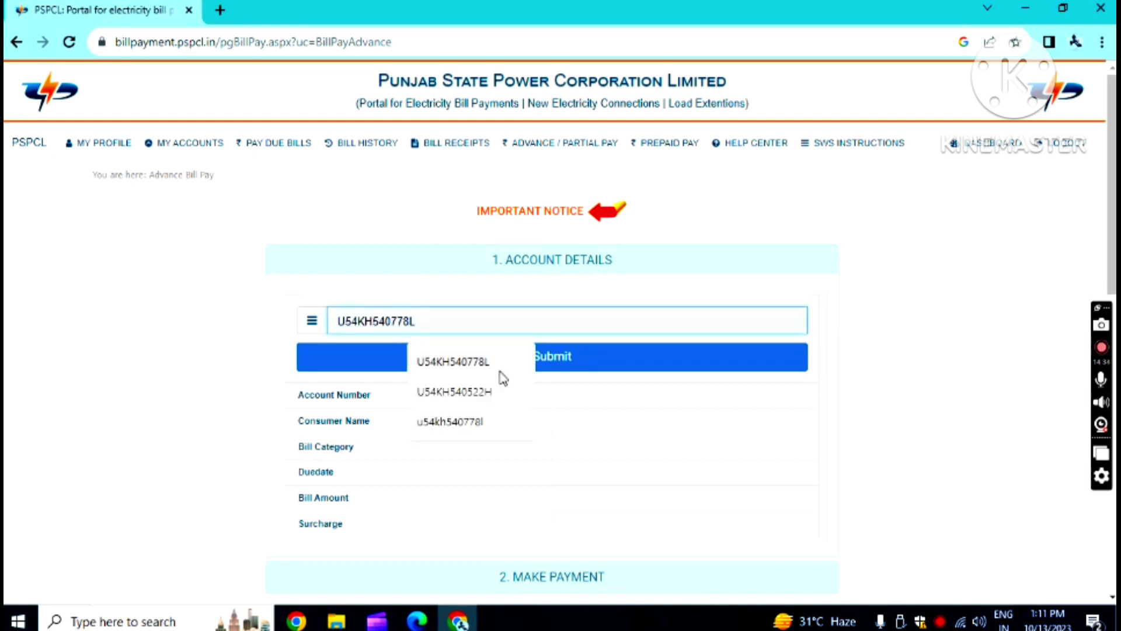
left_click(484, 363)
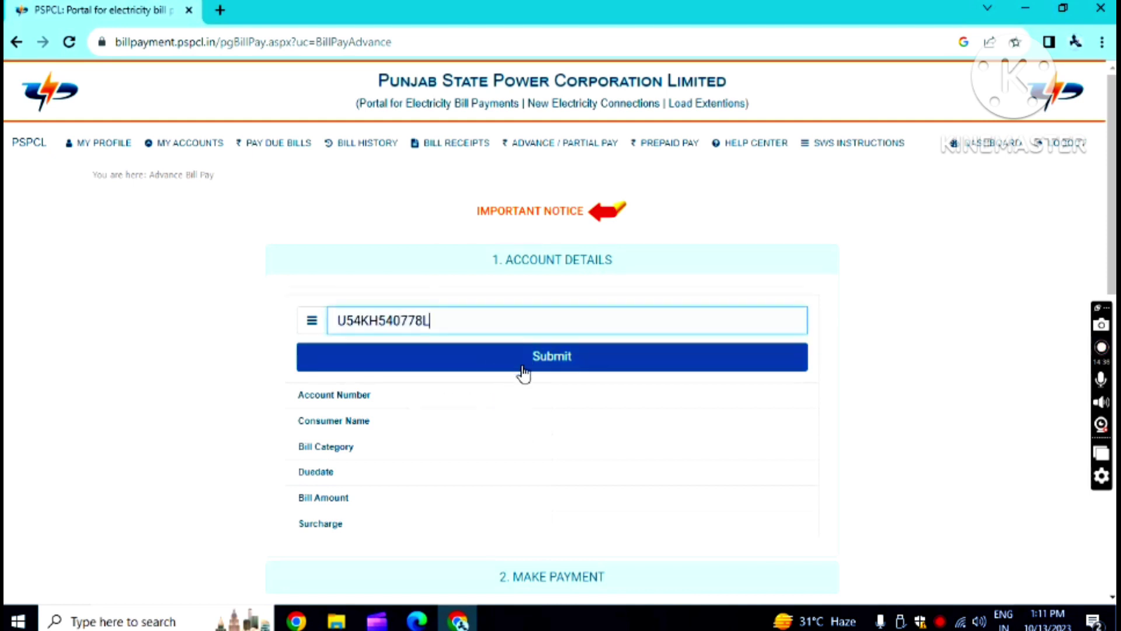
left_click(550, 356)
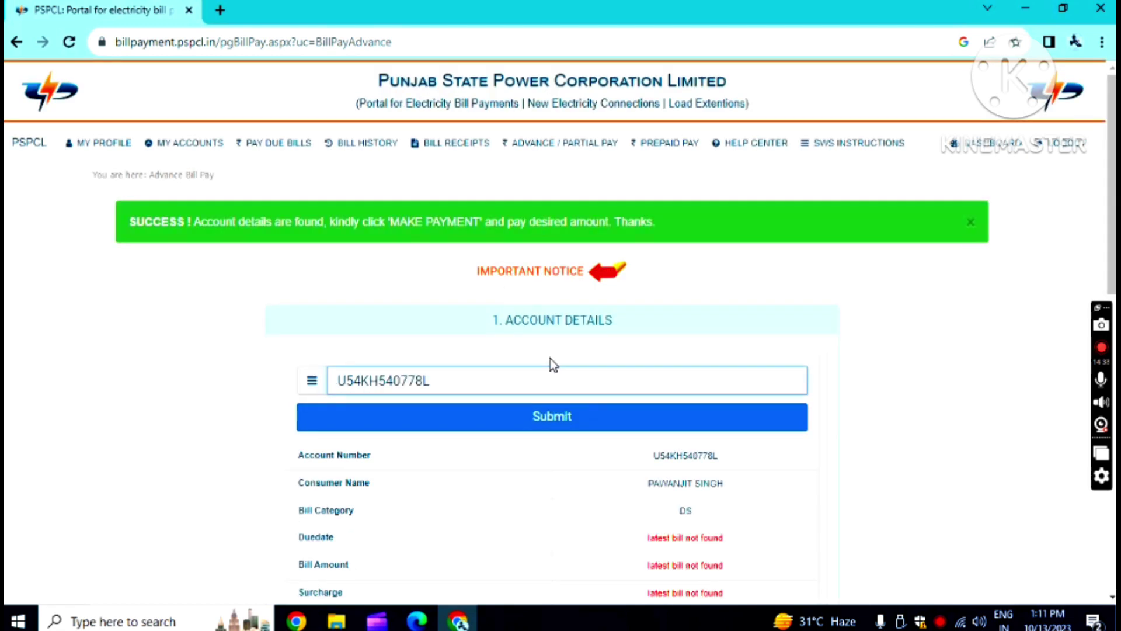
scroll(550, 359, "down", 4)
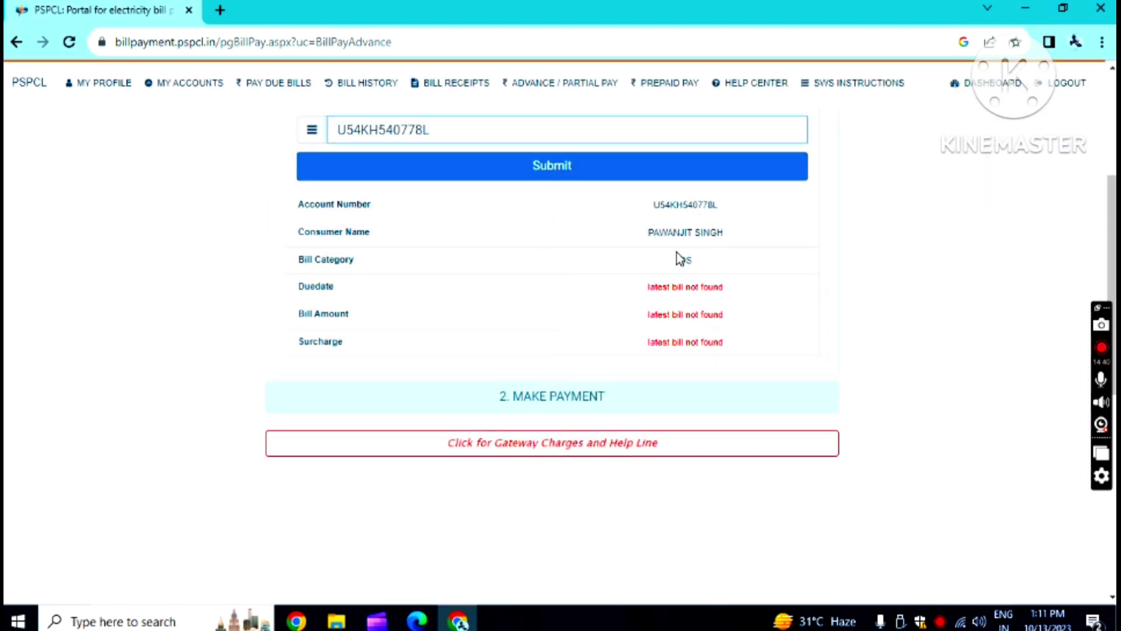
left_click(572, 395)
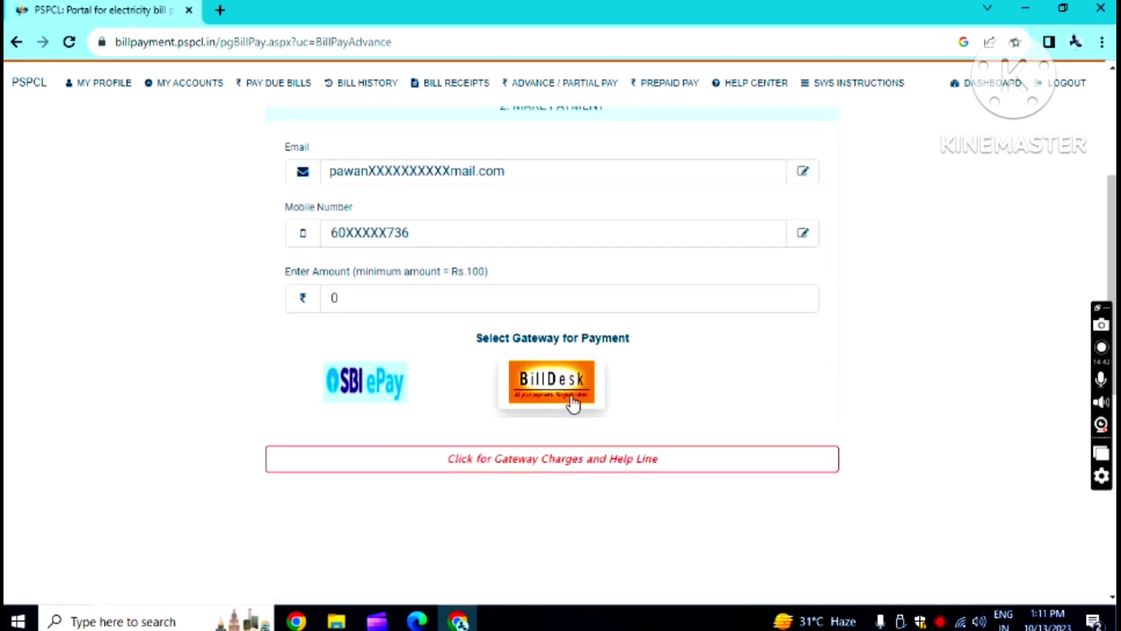
- Replace the 0 in Enter Amount with an advance payment of 1000
double_click(380, 298)
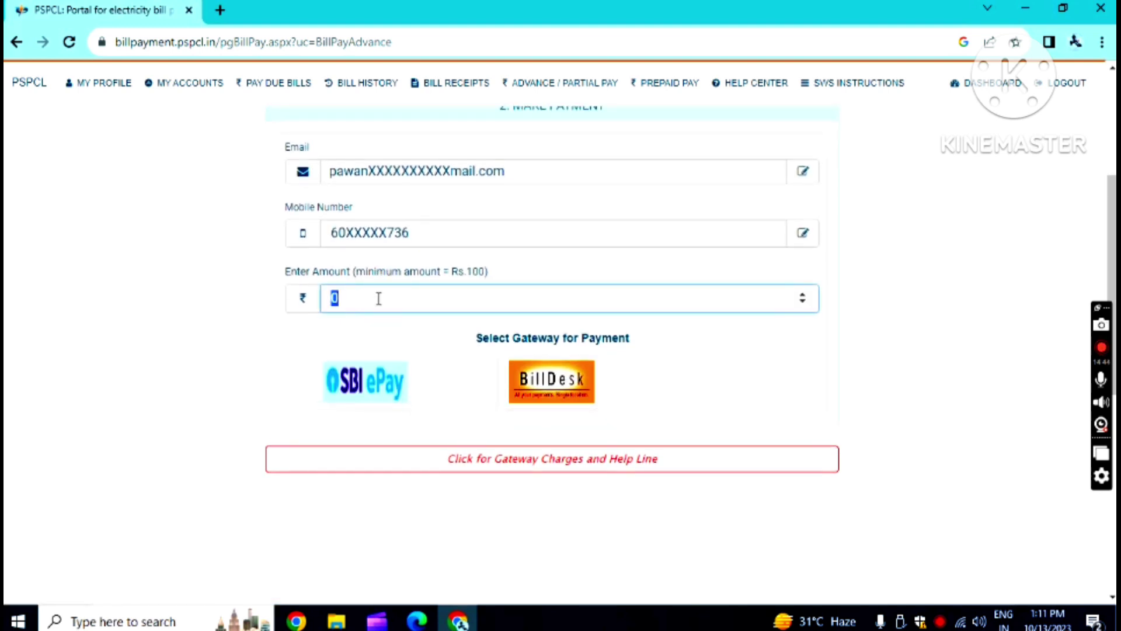
key("BackSpace")
scroll(435, 239, "up", 5)
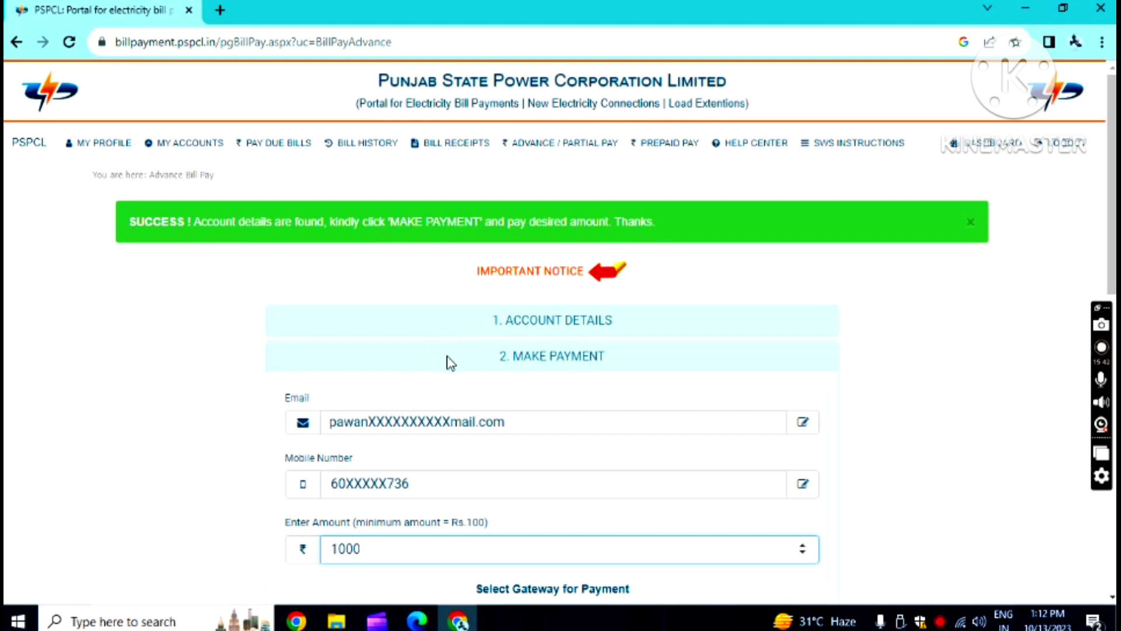
scroll(451, 363, "down", 3)
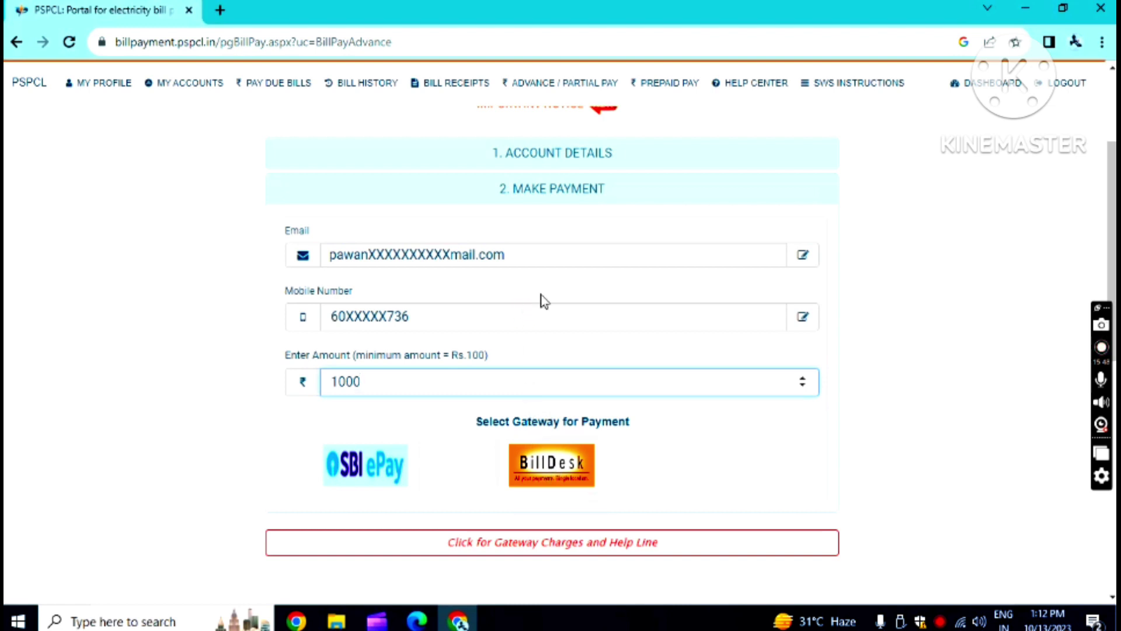
double_click(376, 386)
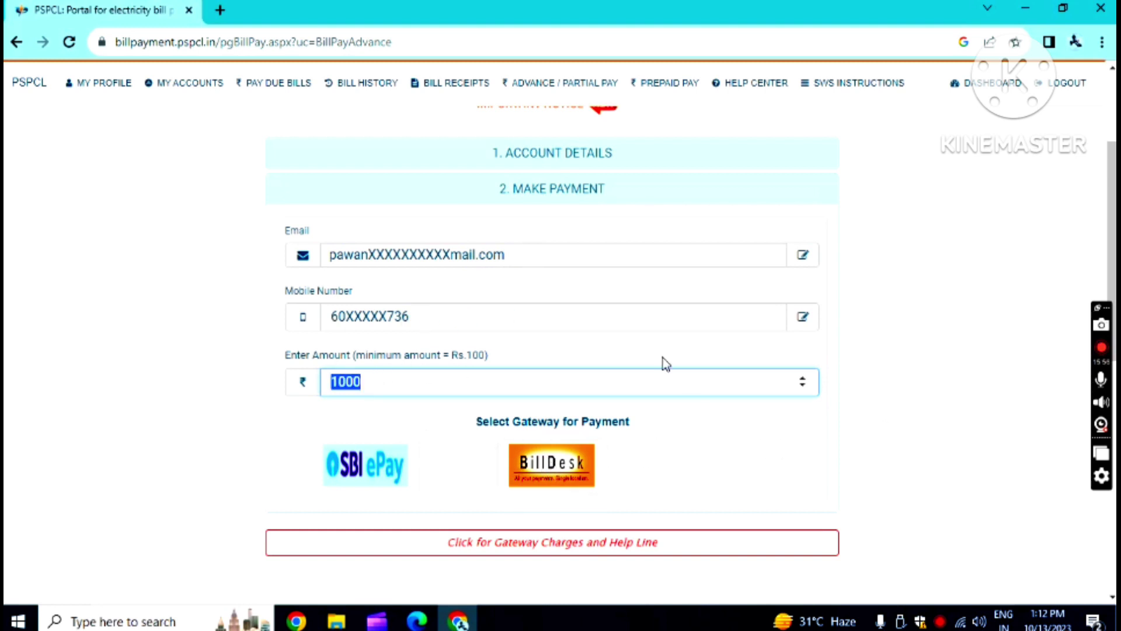
scroll(664, 362, "down", 4)
scroll(633, 397, "up", 4)
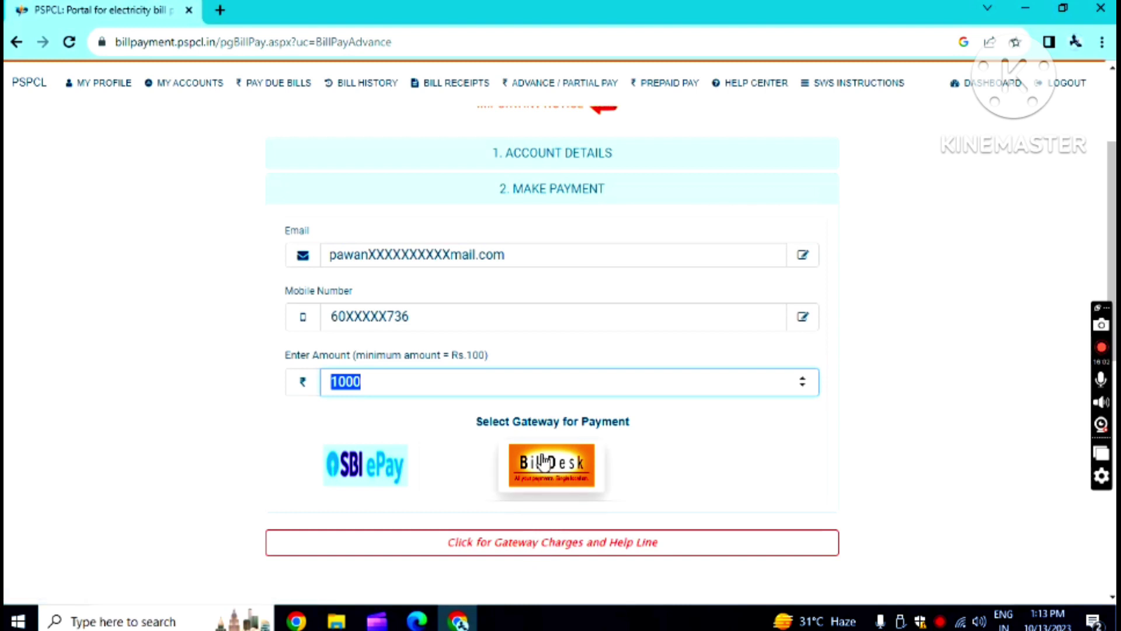
- Pay ₹1000 via BillDesk, choosing State Bank of India net banking
left_click(550, 474)
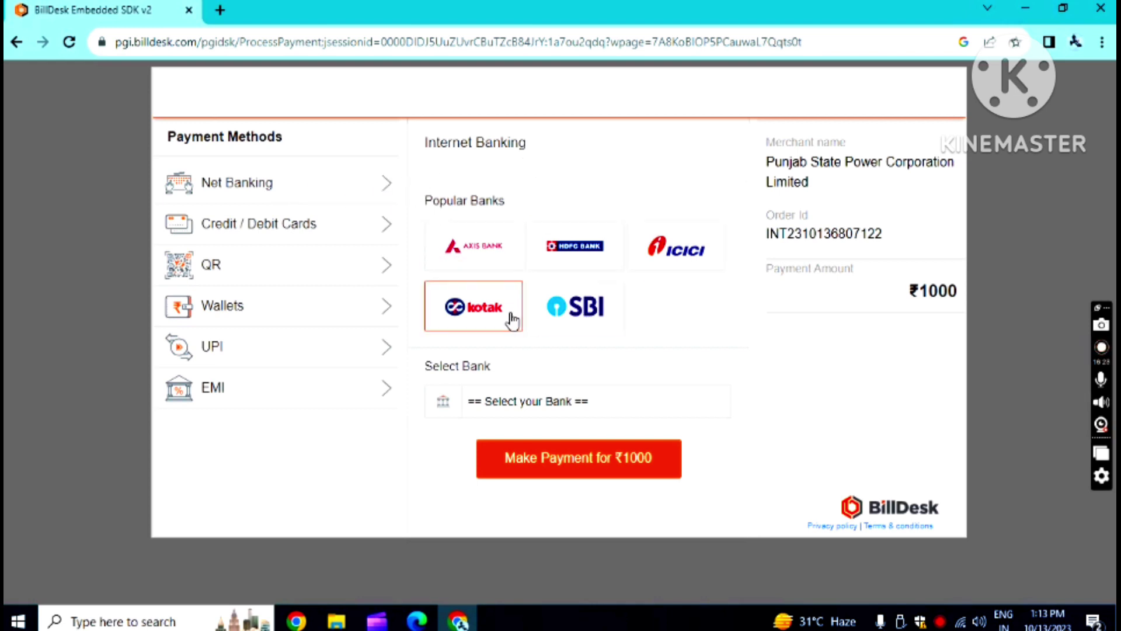
left_click(583, 317)
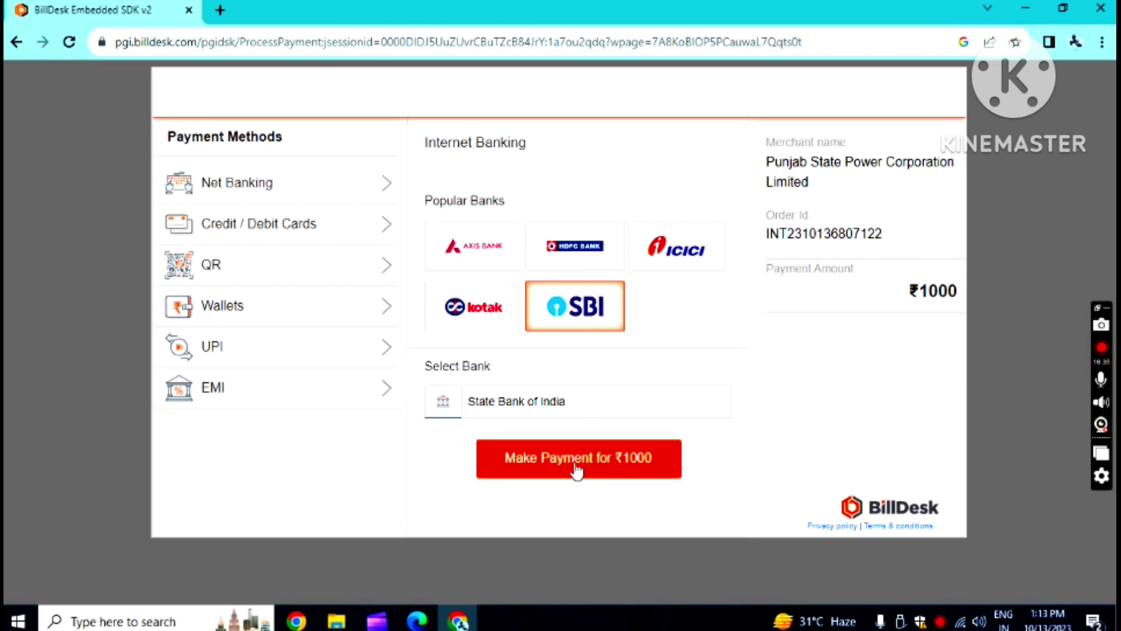
left_click(607, 458)
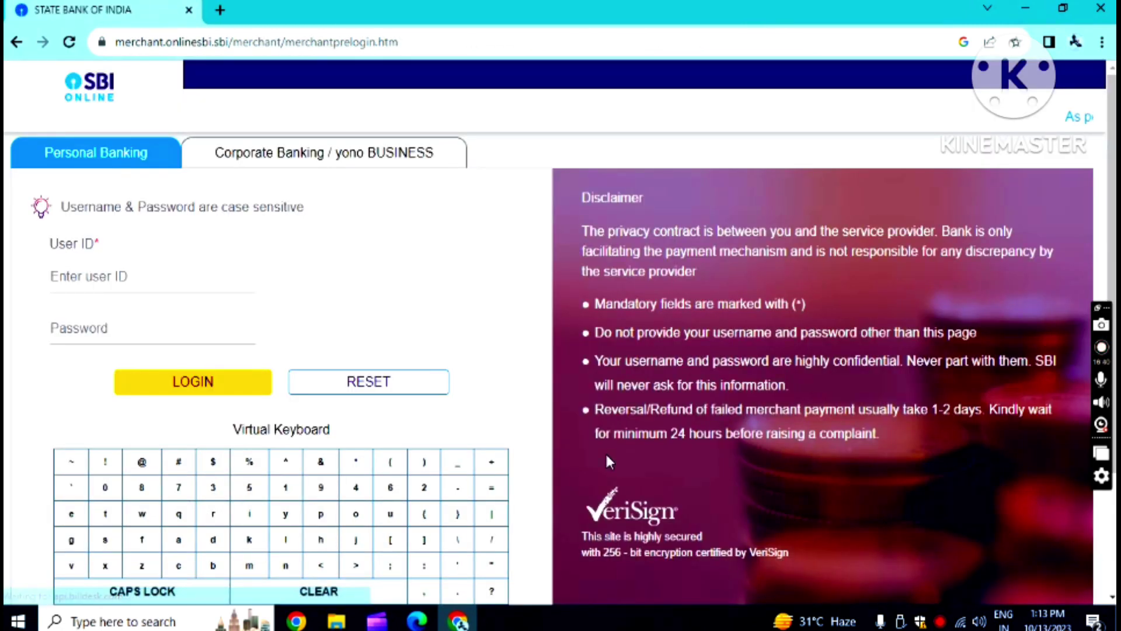
- Sign in to SBI personal banking with the user ID and password, retrying after the invalid-login error
left_click(140, 268)
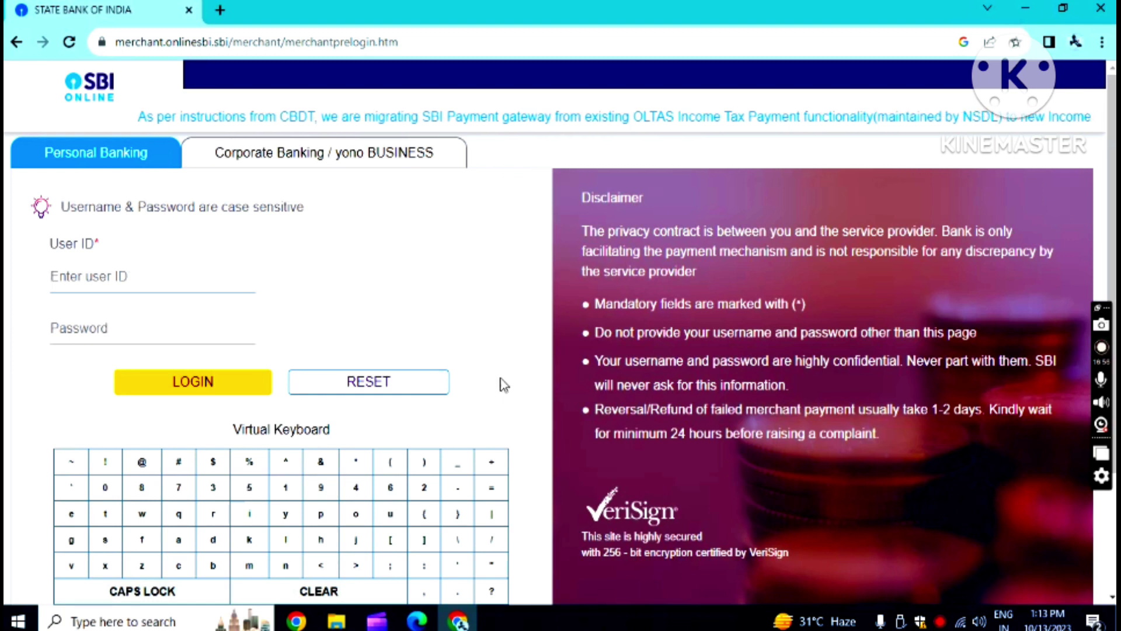
left_click(134, 278)
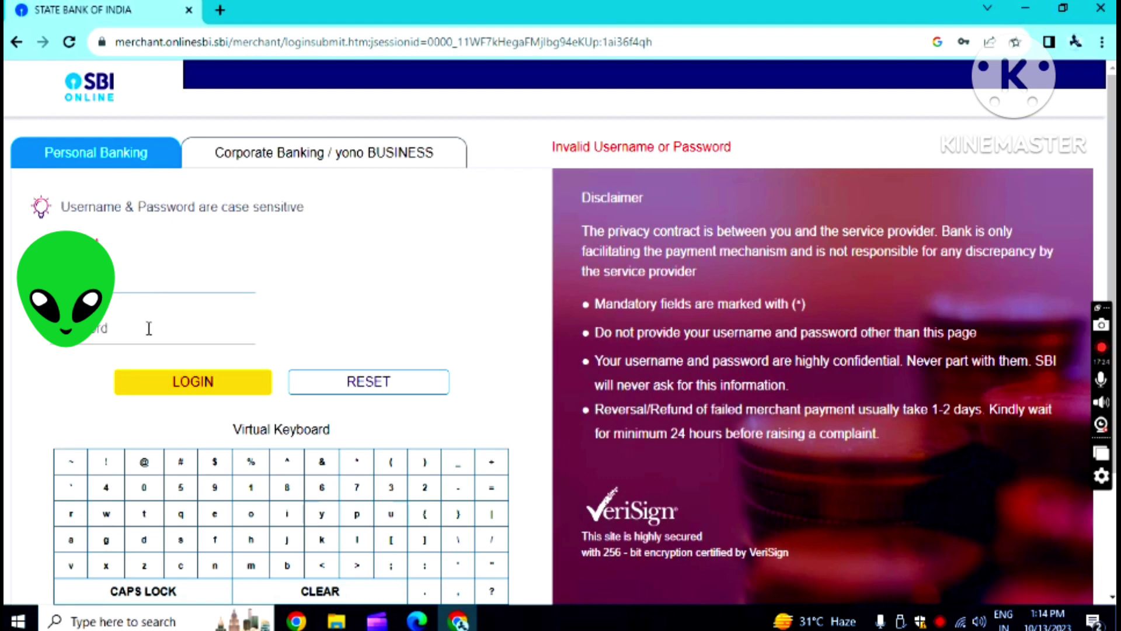
left_click(146, 328)
type("s")
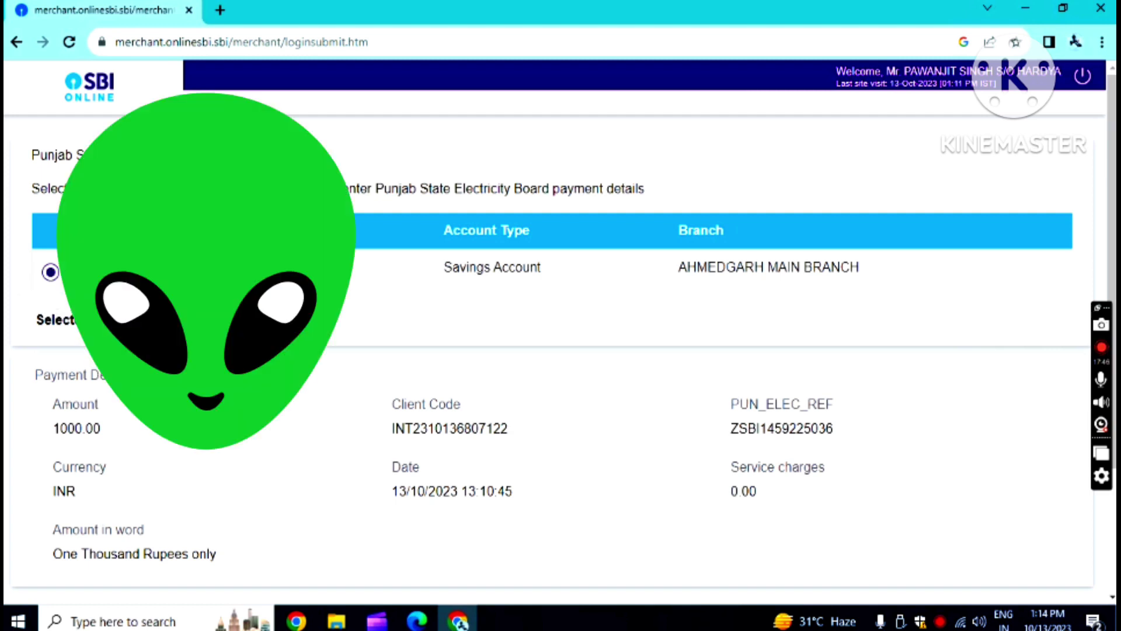
- Confirm the 1000.00 INR Punjab State Electricity Board payment from the savings account
scroll(760, 300, "down", 3)
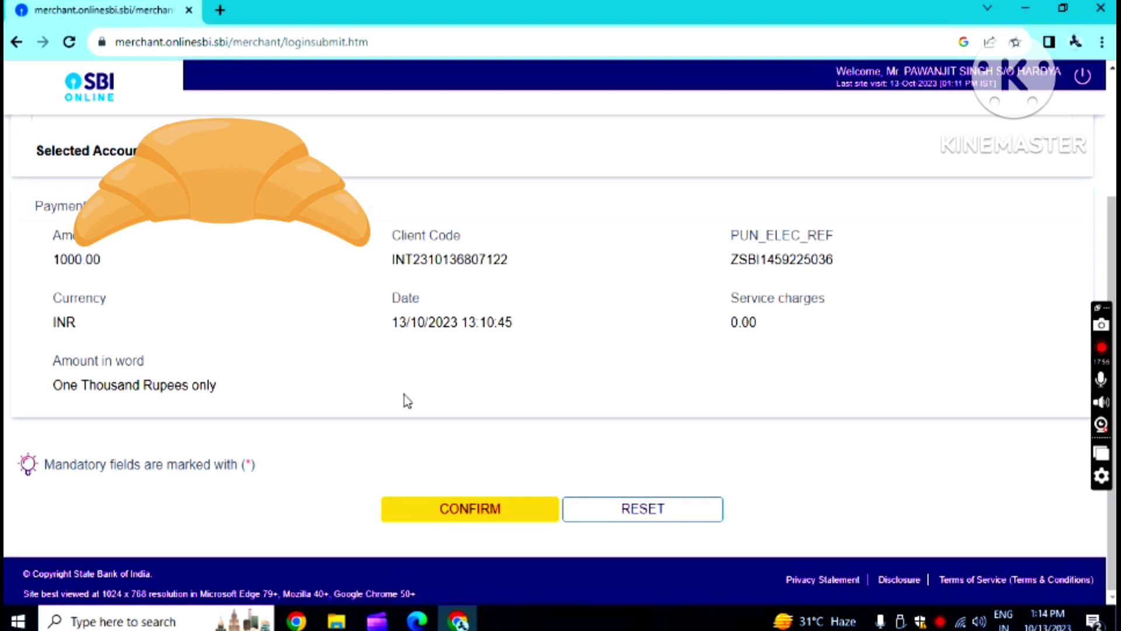
left_click(467, 511)
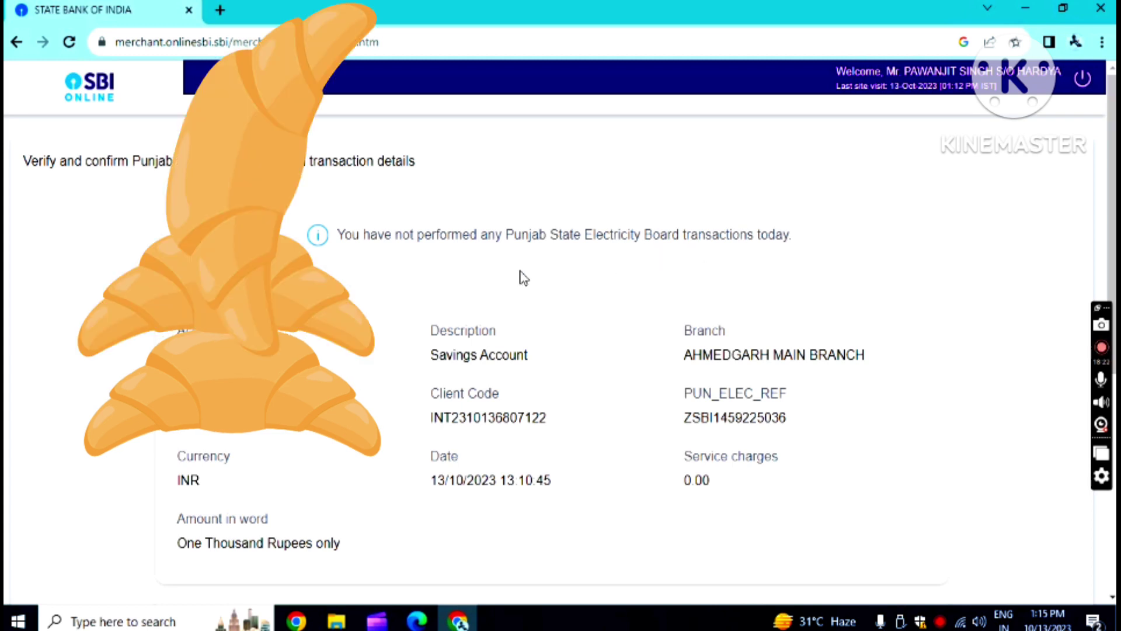
- Scroll through the SBI OTP page to review it
scroll(524, 280, "down", 3)
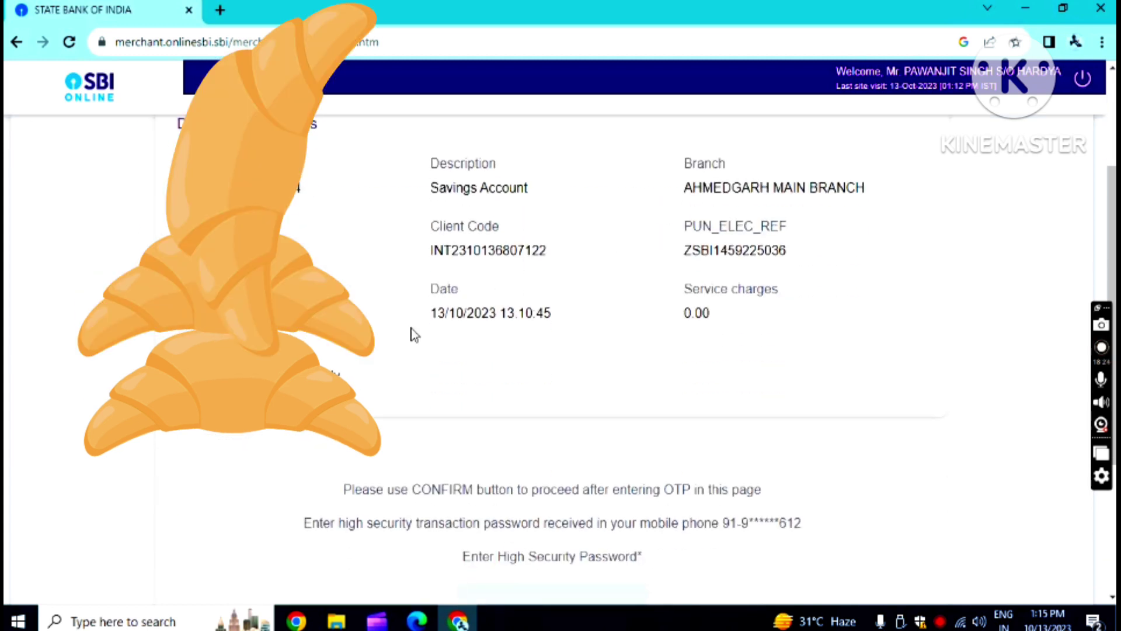
scroll(486, 366, "down", 1)
scroll(487, 368, "down", 2)
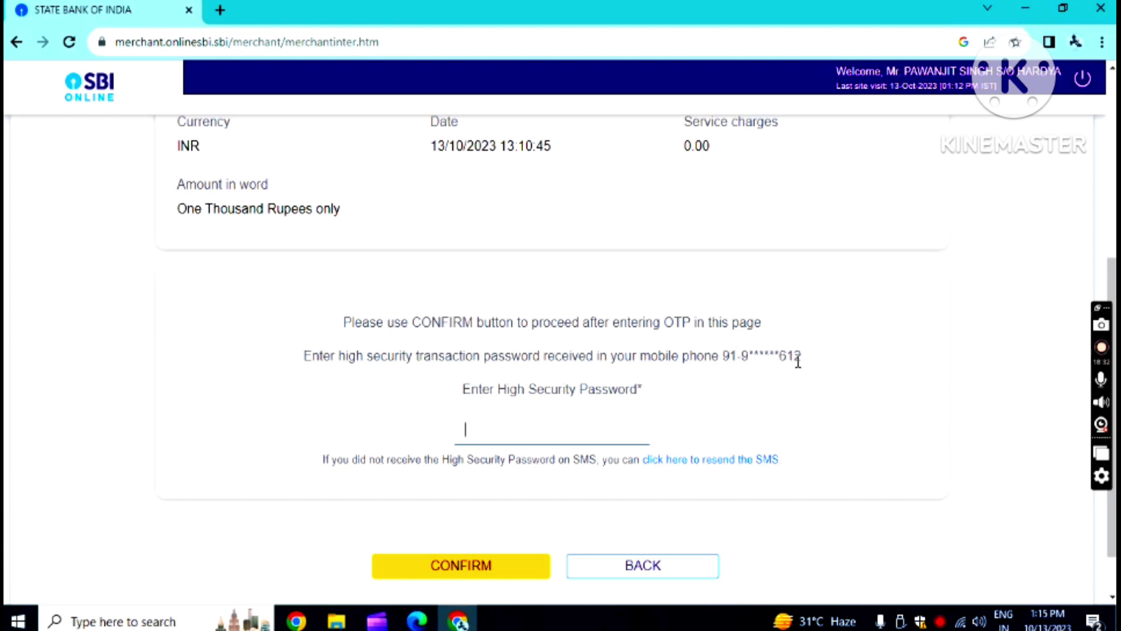
scroll(569, 424, "down", 1)
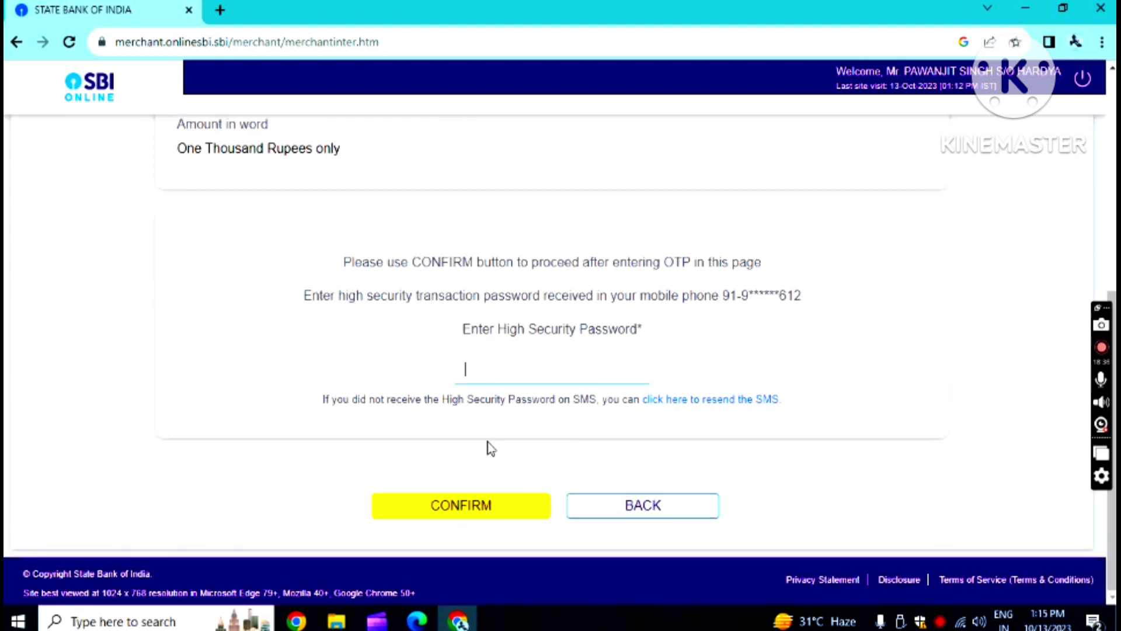
scroll(457, 325, "up", 7)
scroll(458, 323, "up", 1)
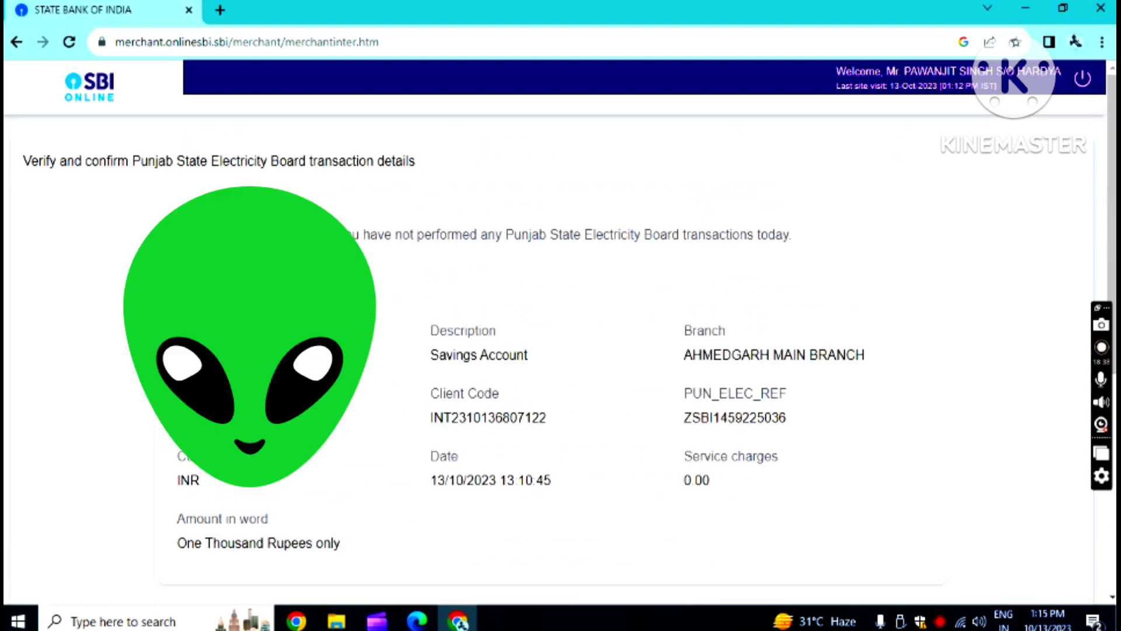
scroll(564, 293, "down", 7)
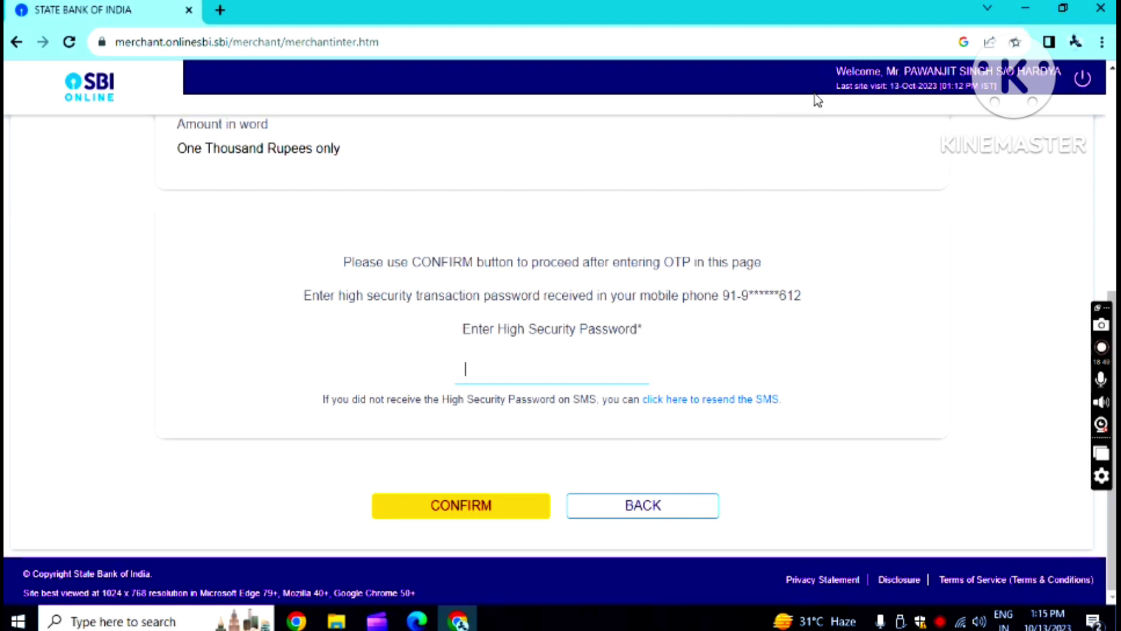
scroll(370, 233, "up", 7)
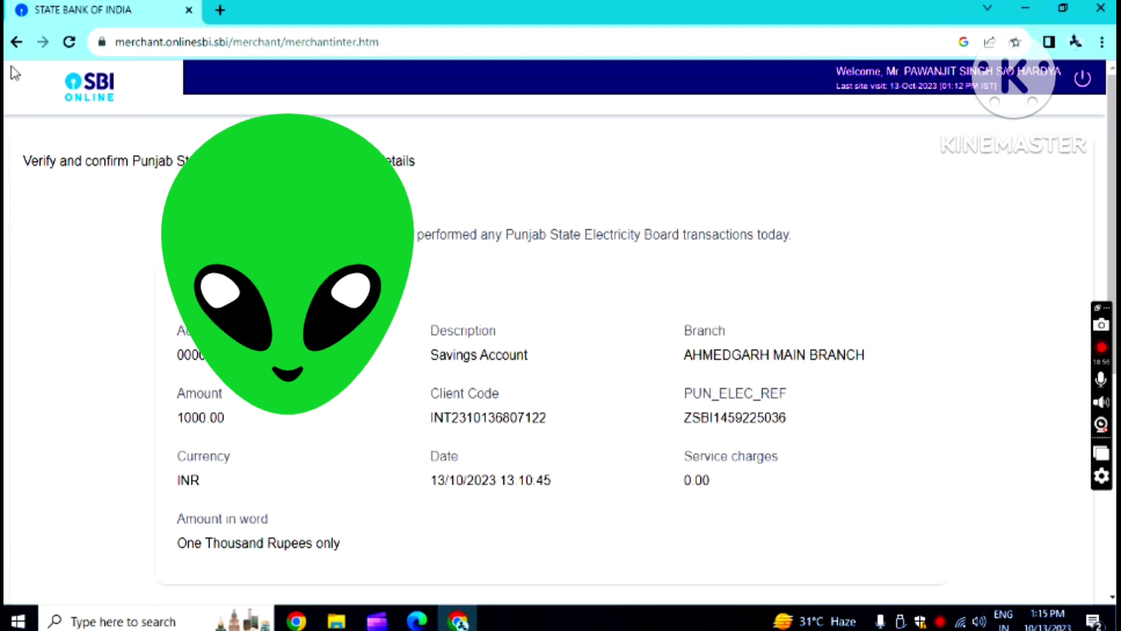
- Go back to the payment details page and open a new Chrome window
left_click(18, 43)
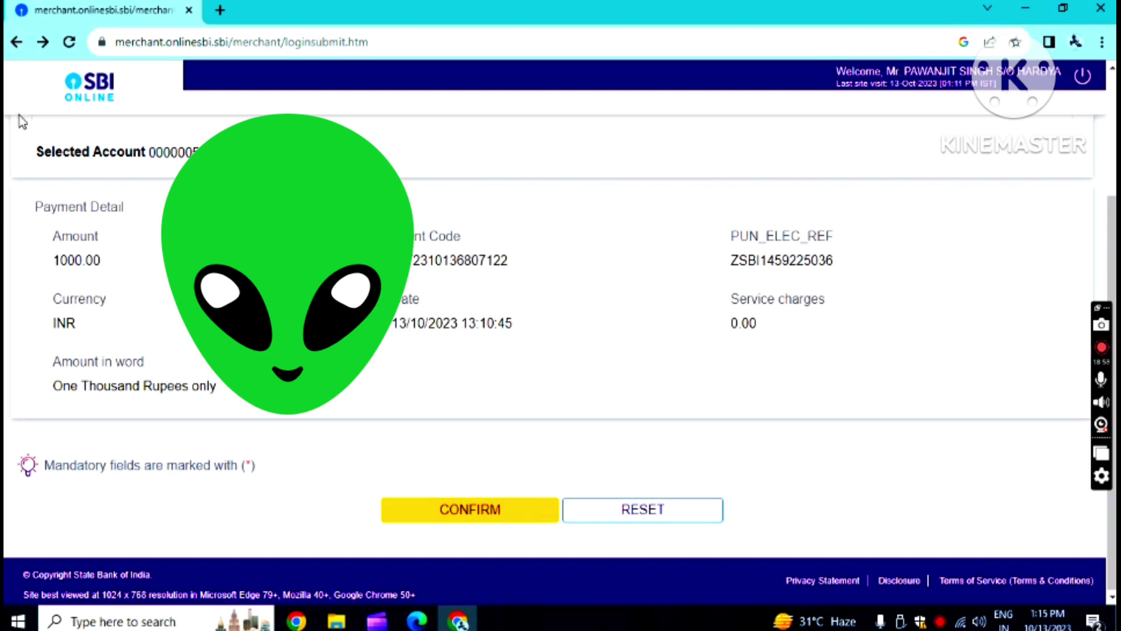
left_click(16, 42)
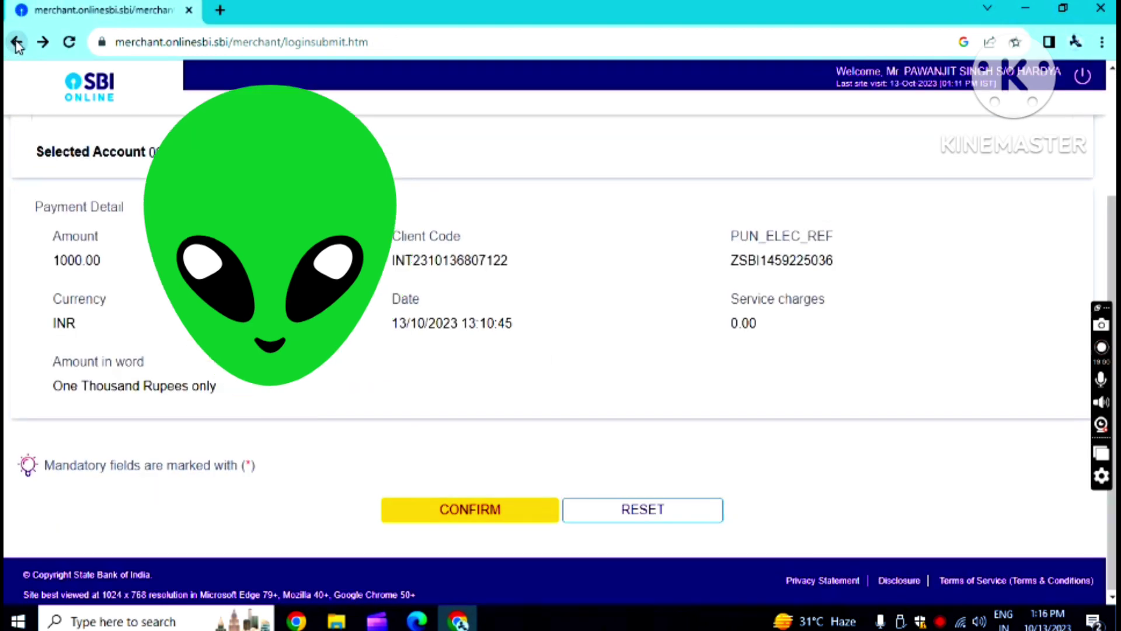
left_click(17, 43)
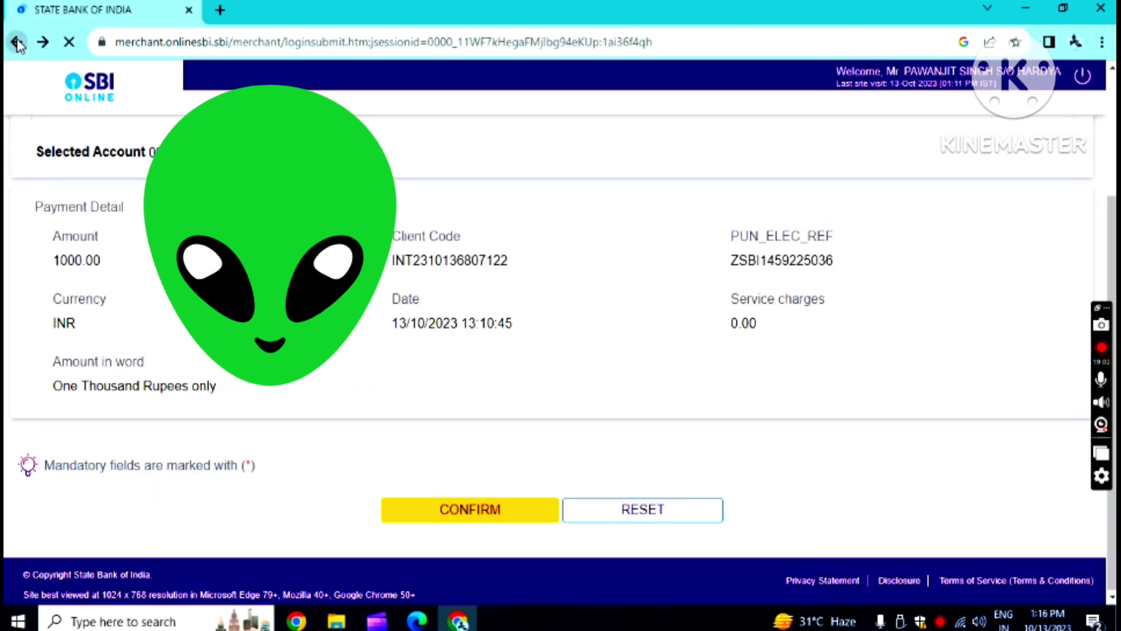
left_click(17, 43)
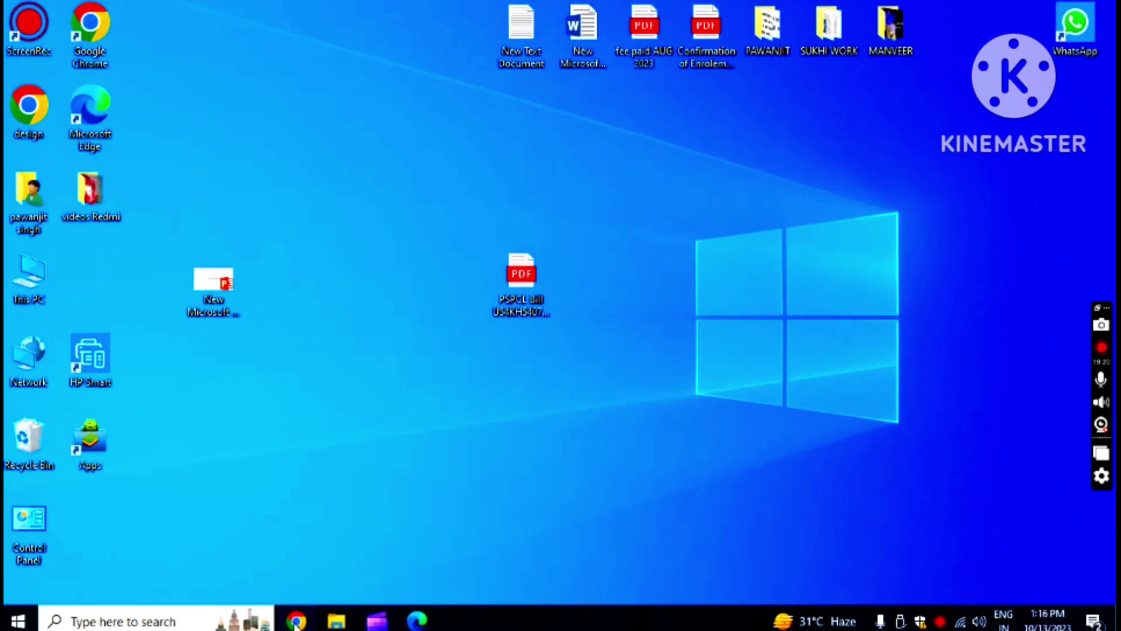
left_click(296, 622)
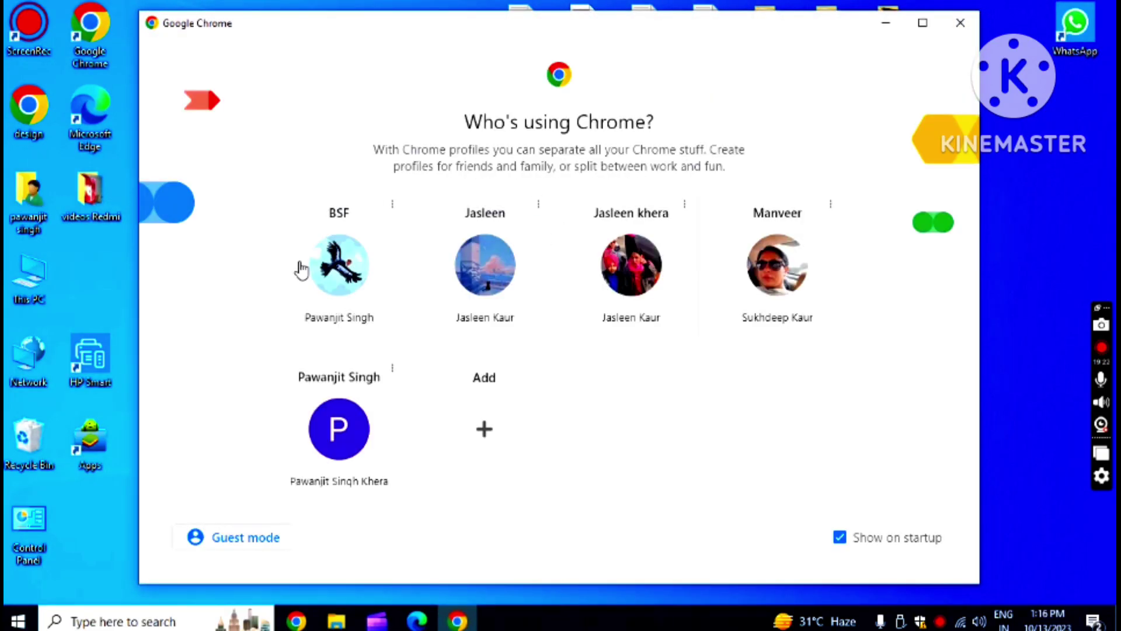
- In the BSF profile, rerun the 'pspcl bill pay' search, open Bill Pay and dismiss the notice
left_click(330, 272)
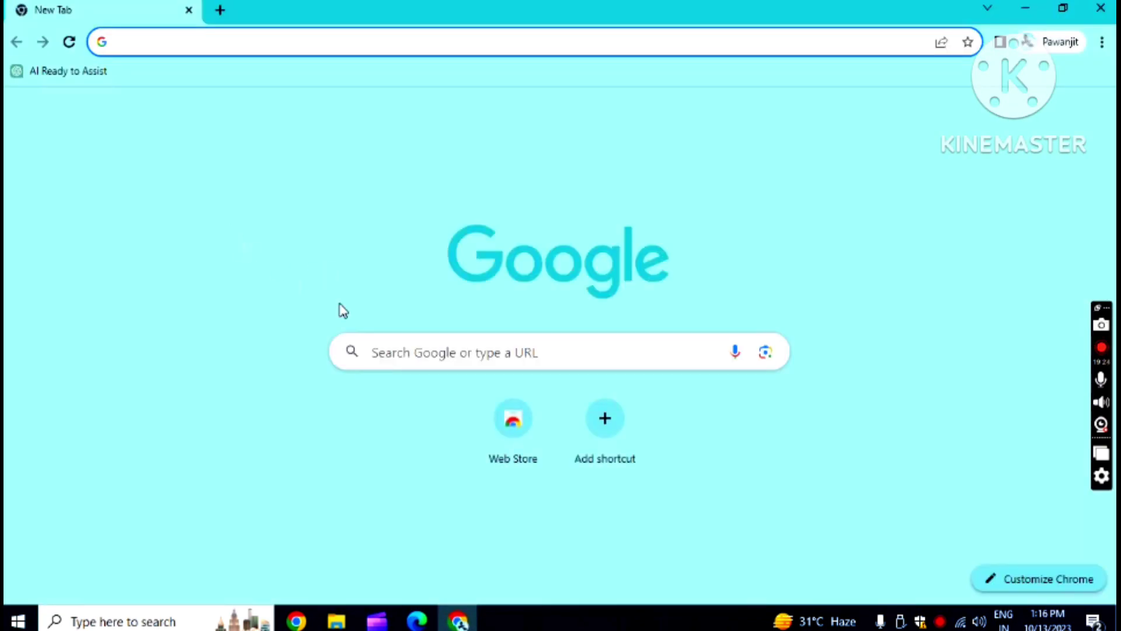
left_click(430, 350)
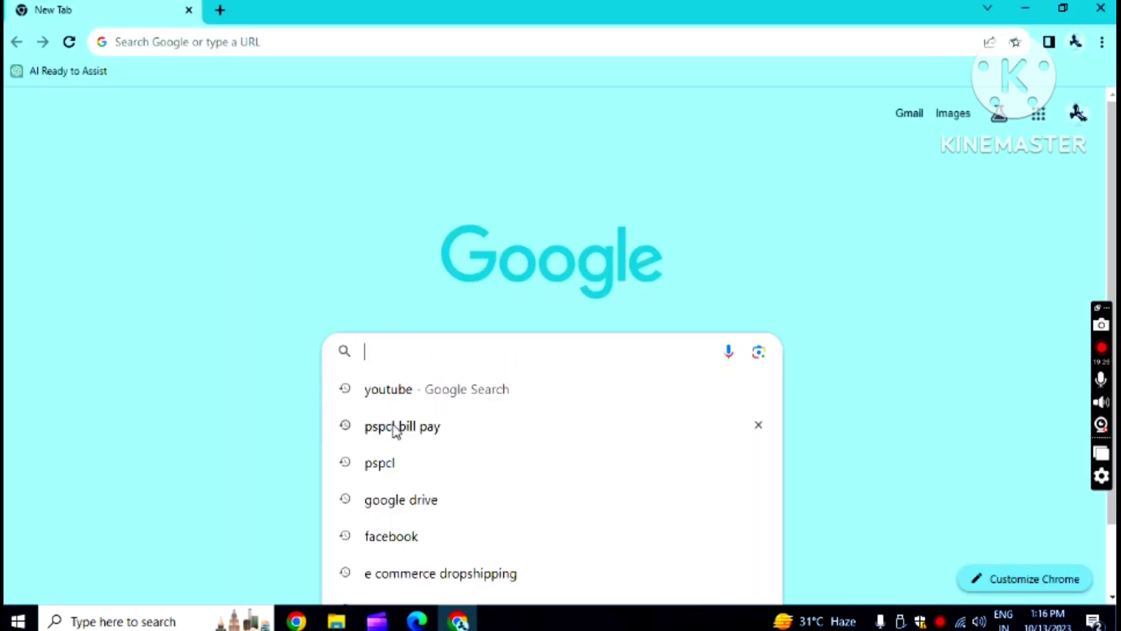
left_click(402, 427)
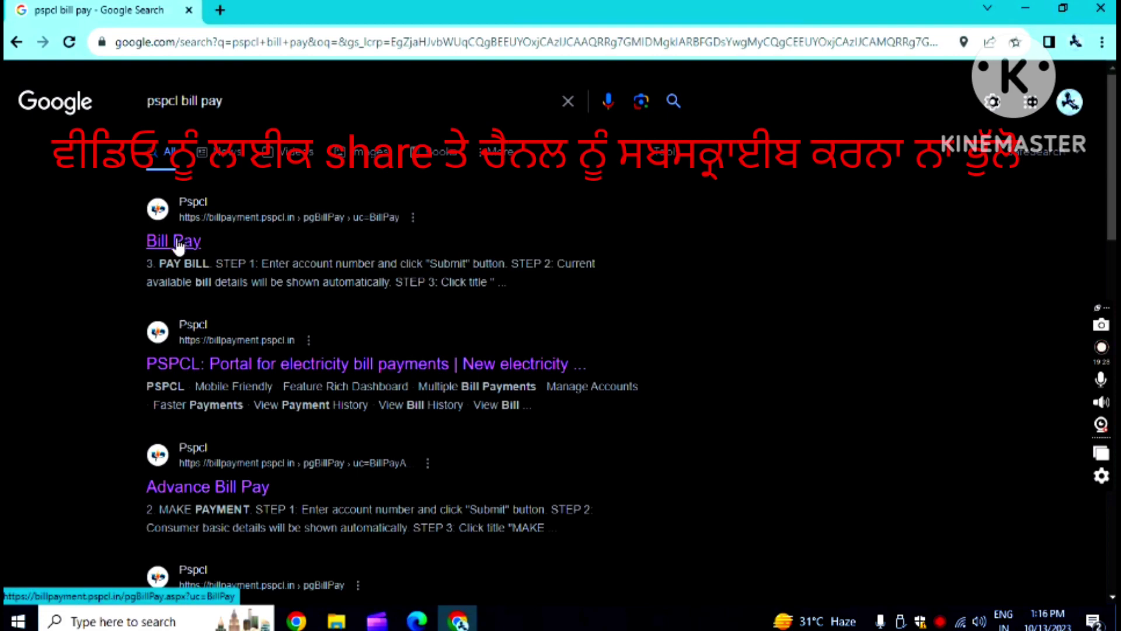
left_click(173, 236)
scroll(623, 317, "down", 6)
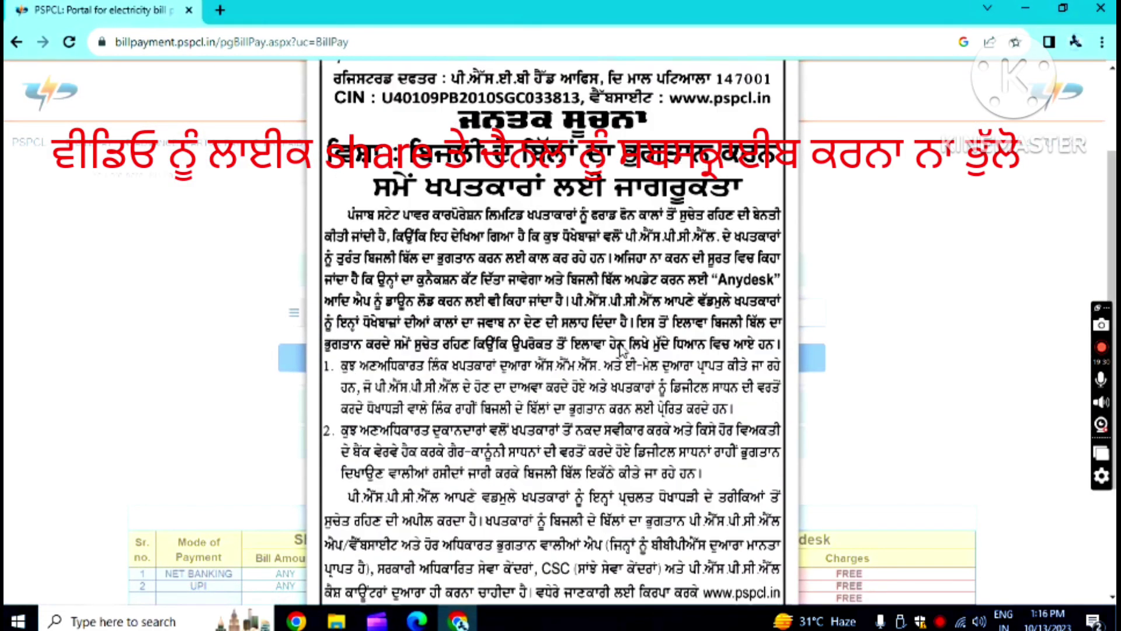
left_click(543, 552)
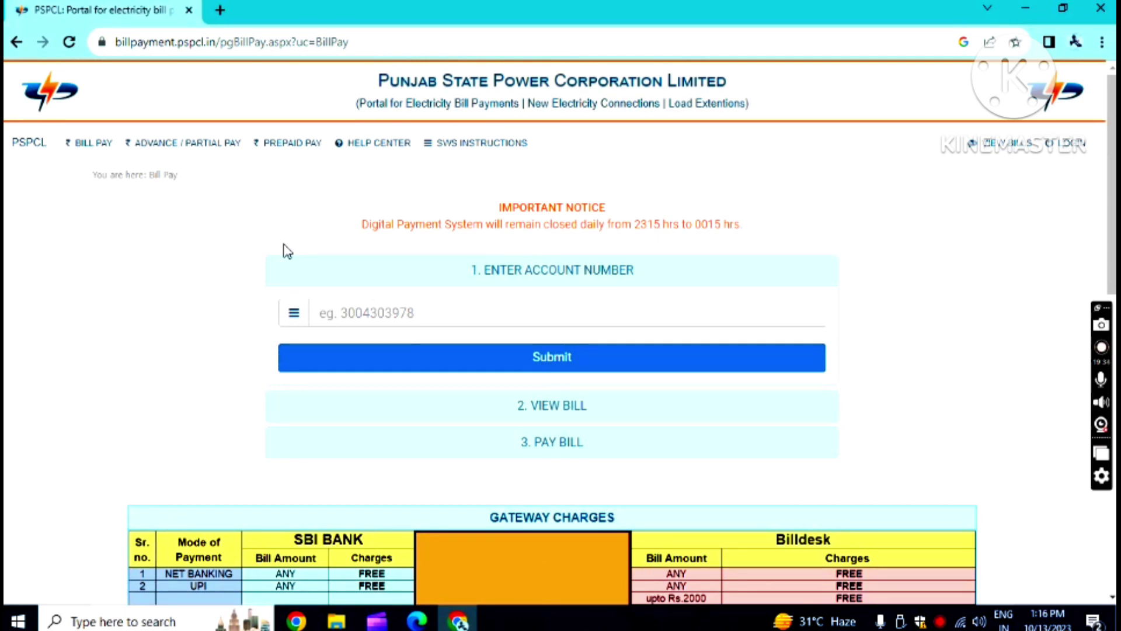
- Log in to the PSPCL account with the saved e-mail, past the Paperless Billing notice
left_click(1081, 147)
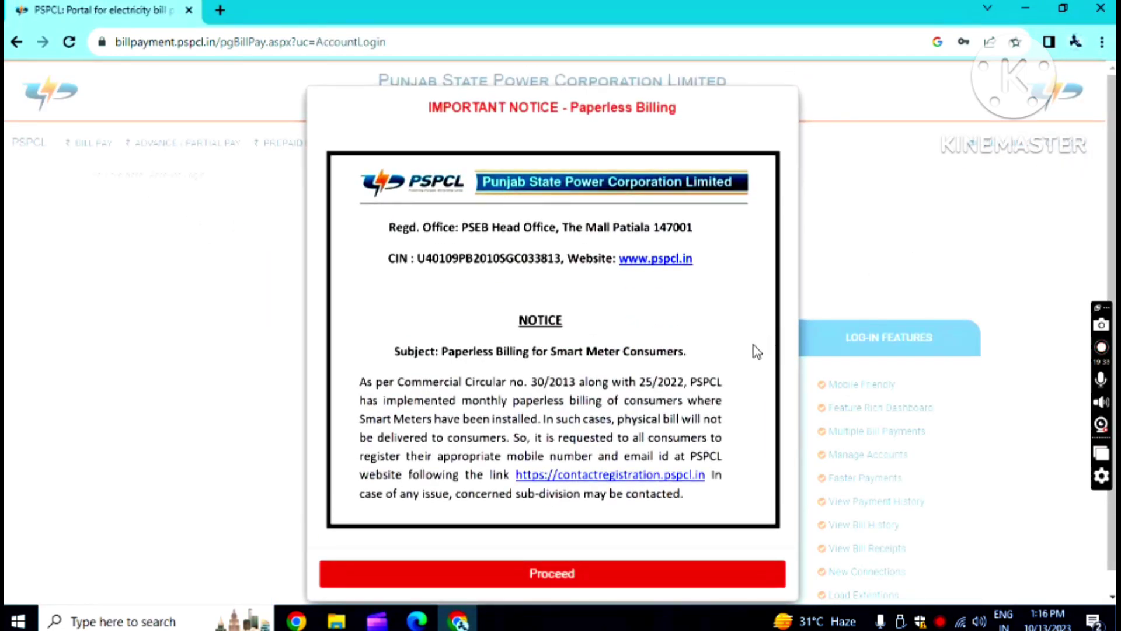
left_click(553, 561)
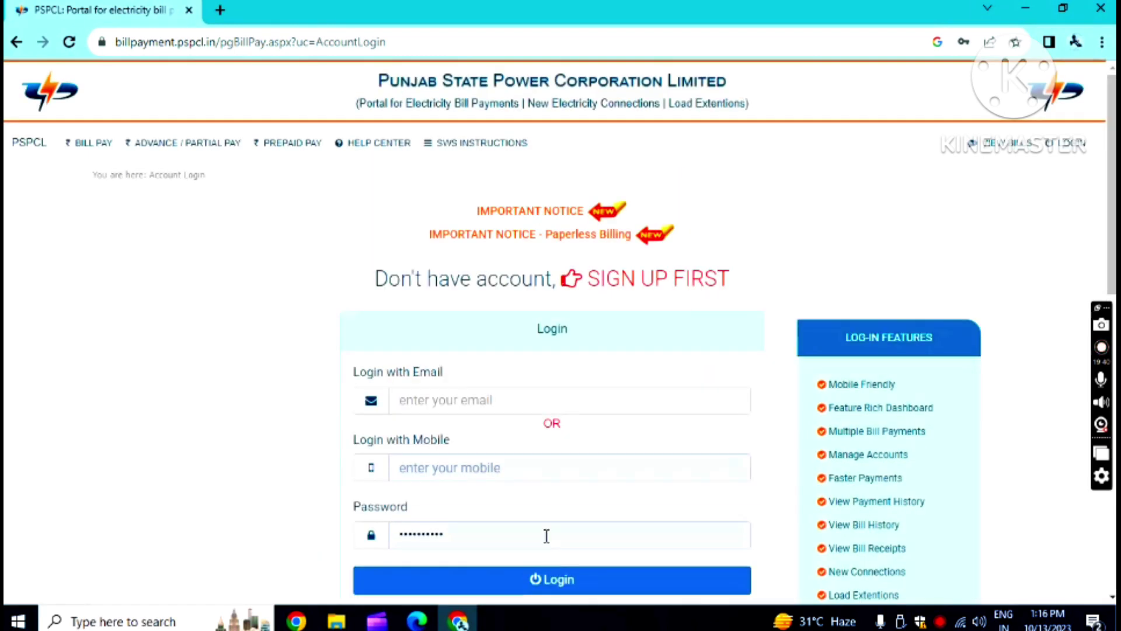
left_click(494, 402)
left_click(525, 441)
left_click(562, 590)
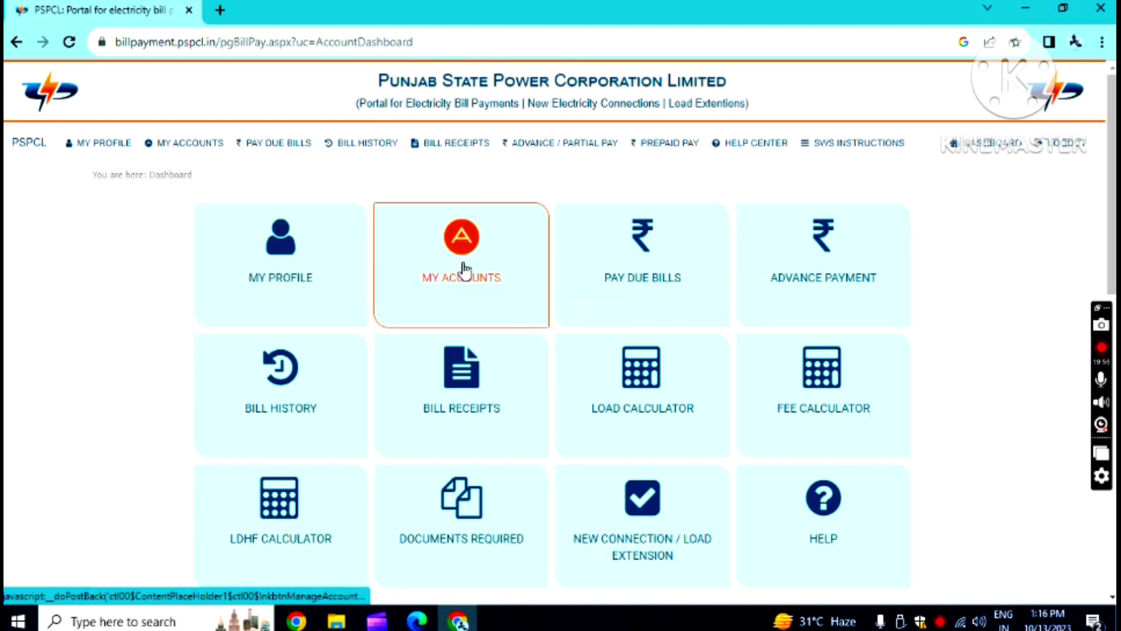
- Open the Bill Receipts page from the top menu
left_click(459, 149)
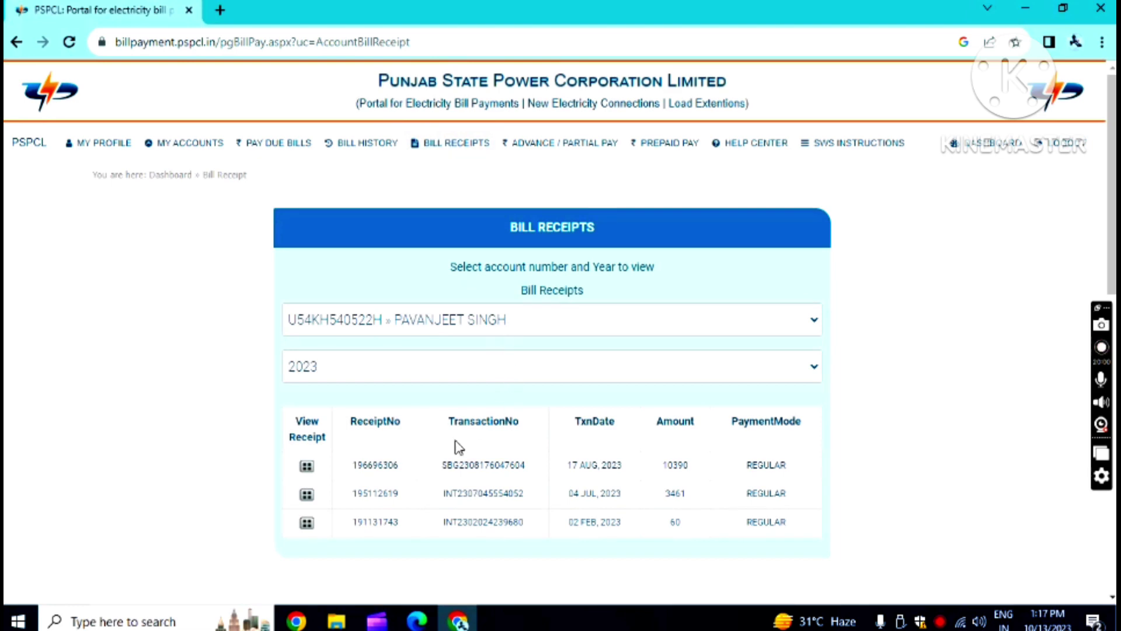
scroll(648, 258, "down", 1)
scroll(709, 270, "up", 1)
scroll(708, 453, "down", 4)
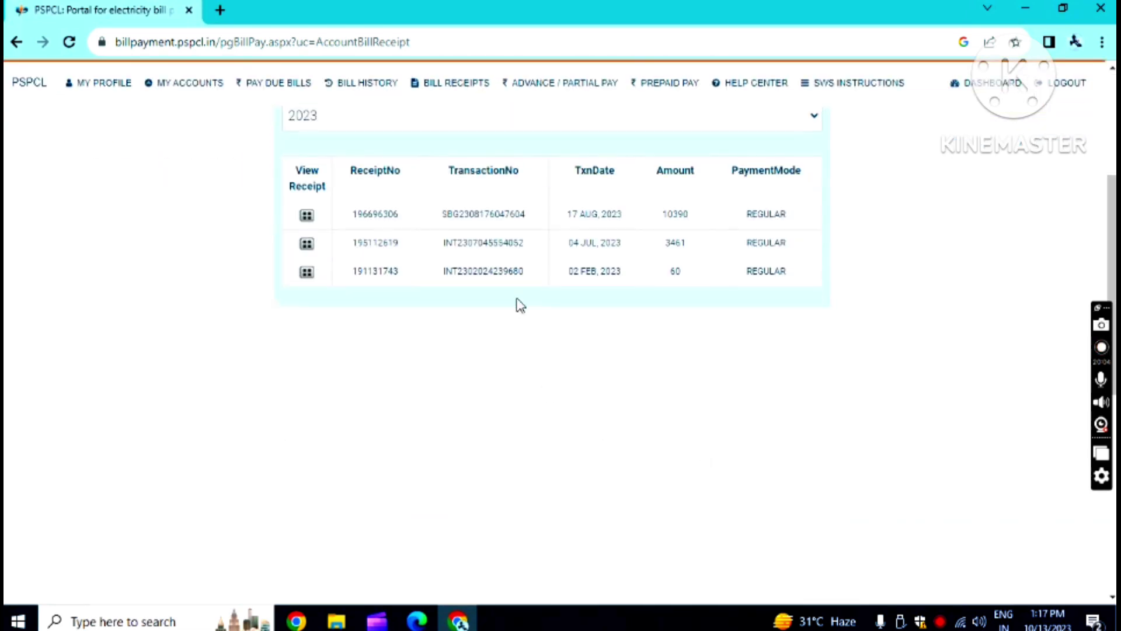
scroll(781, 164, "up", 3)
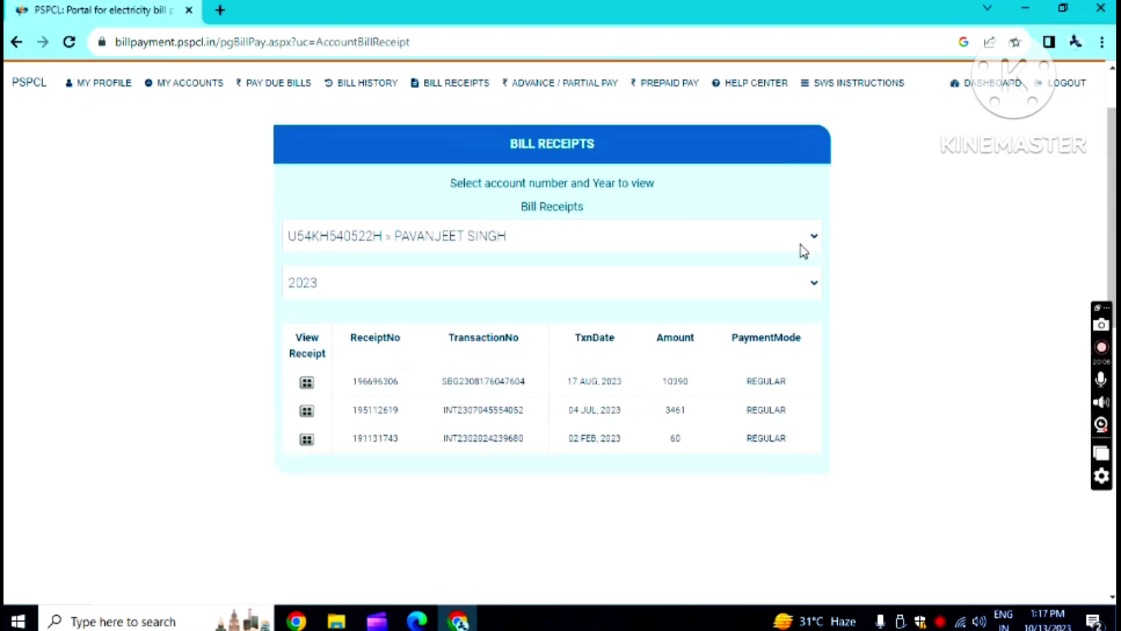
- Switch the receipt year to 2021, then to 2020
left_click(818, 284)
left_click(398, 346)
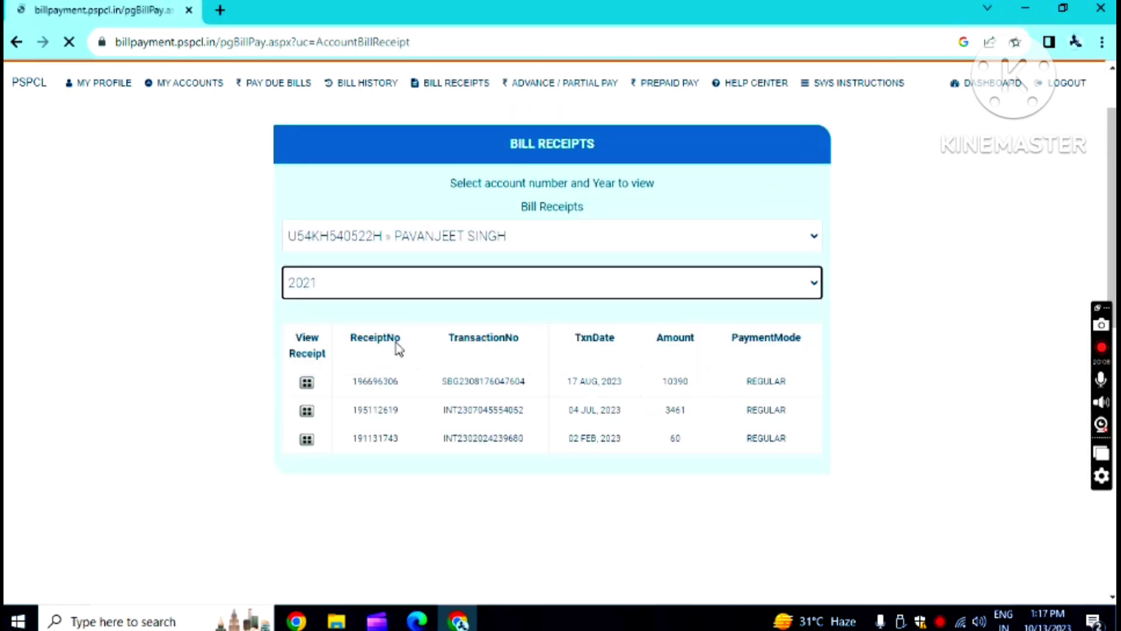
scroll(449, 380, "down", 5)
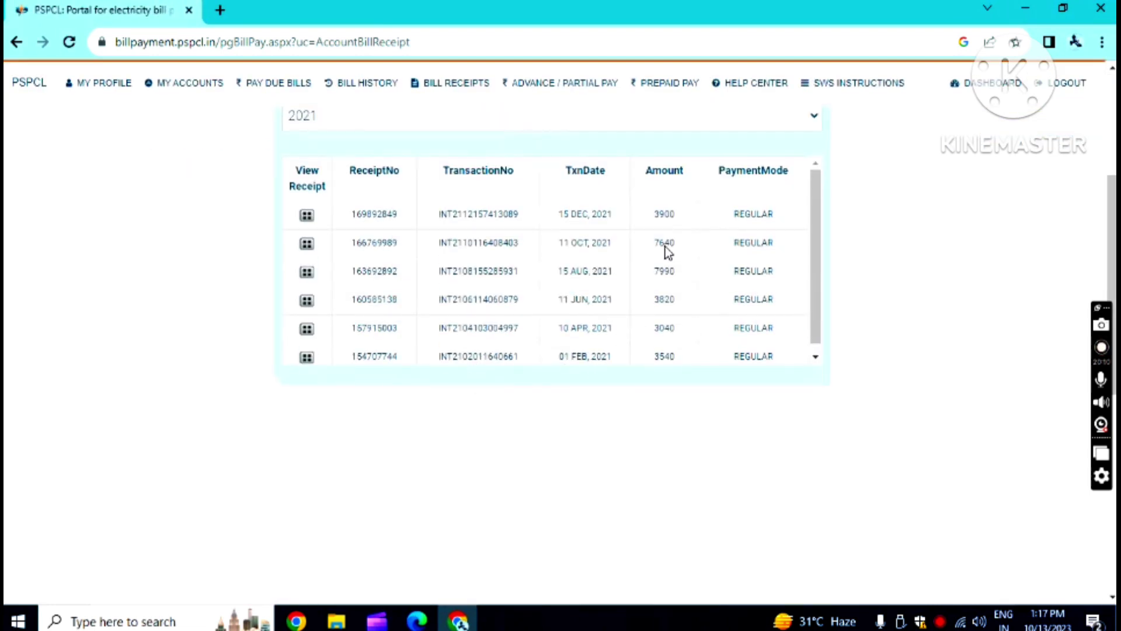
left_click(811, 116)
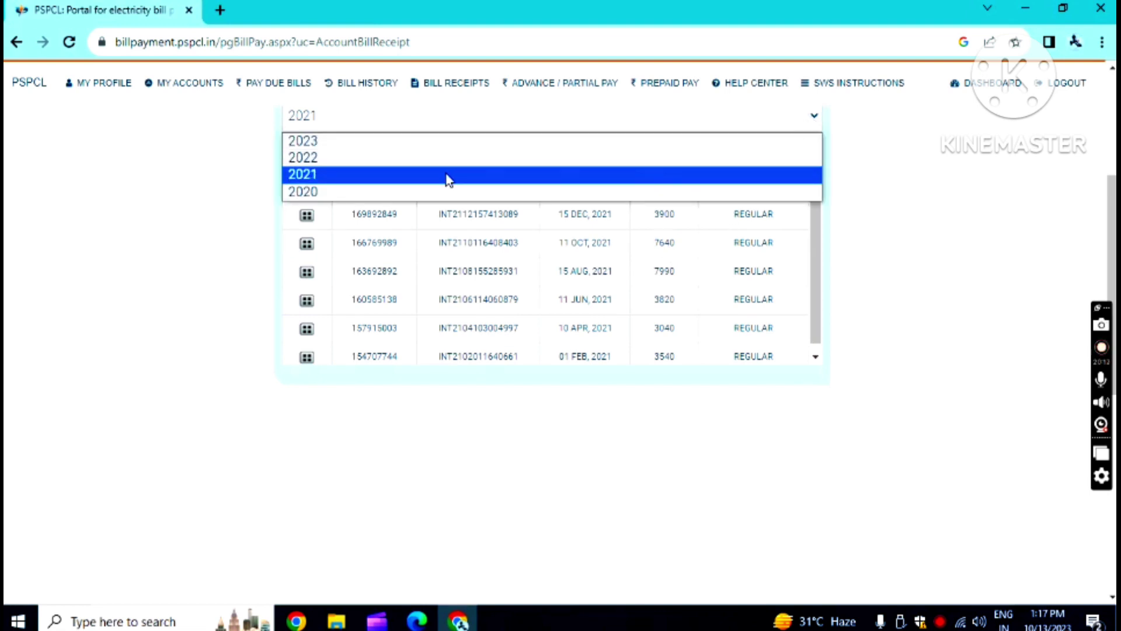
left_click(386, 191)
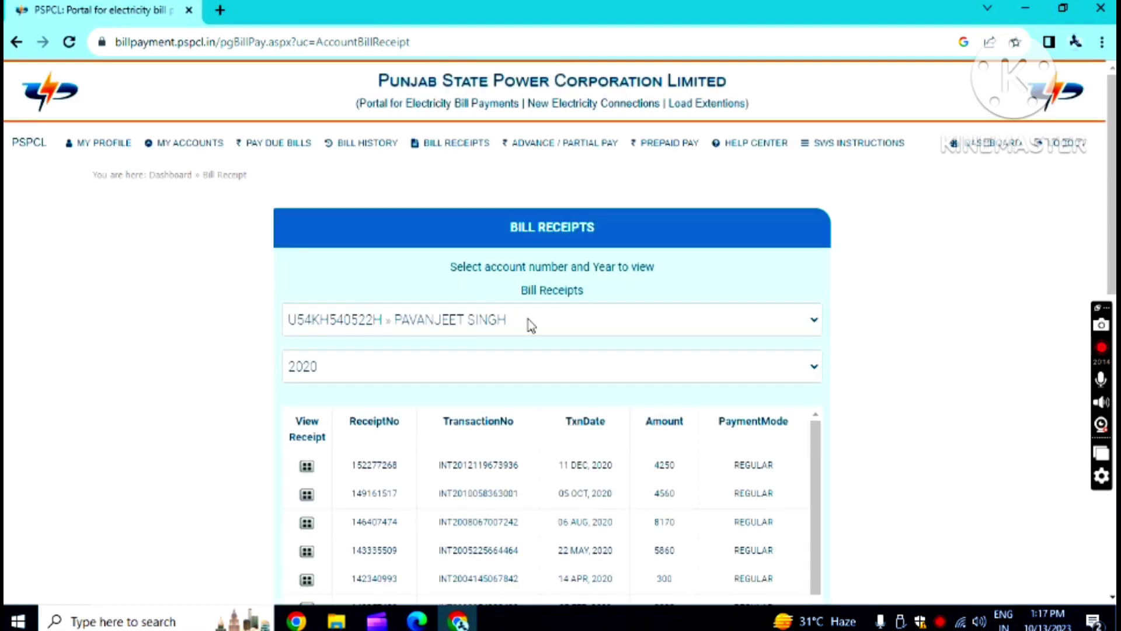
scroll(534, 326, "down", 5)
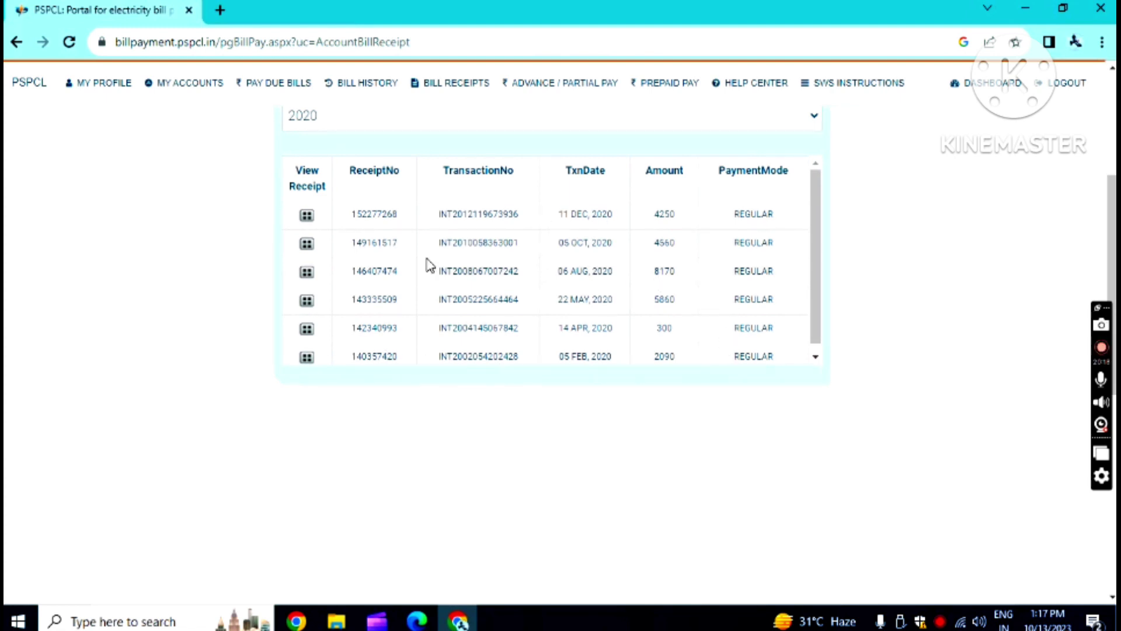
left_click(307, 328)
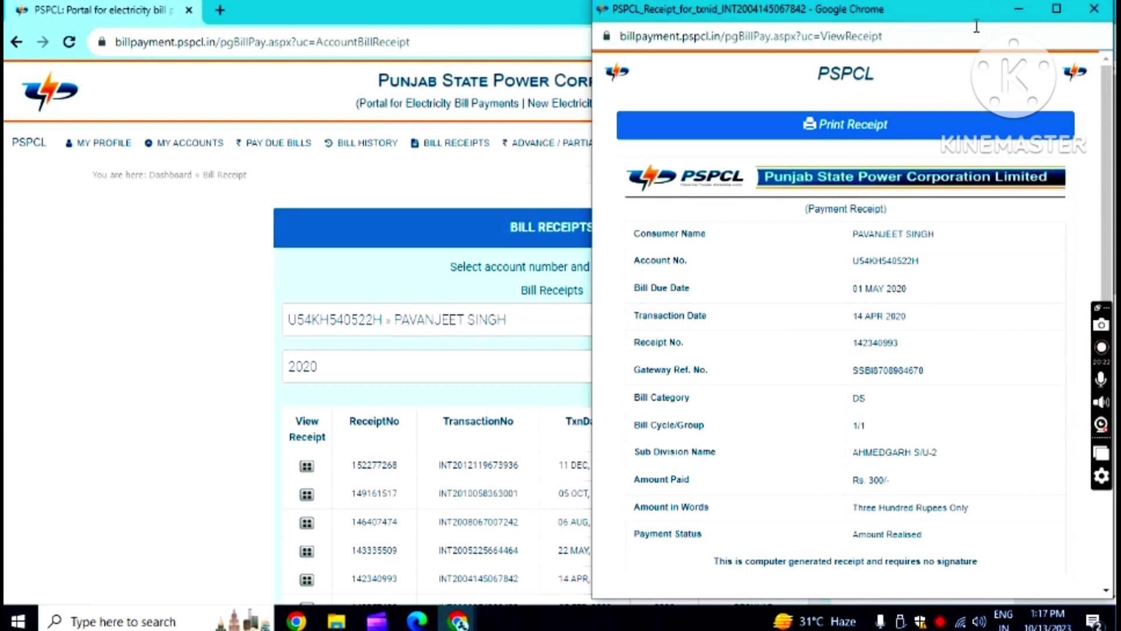
left_click_drag(969, 17, 621, 13)
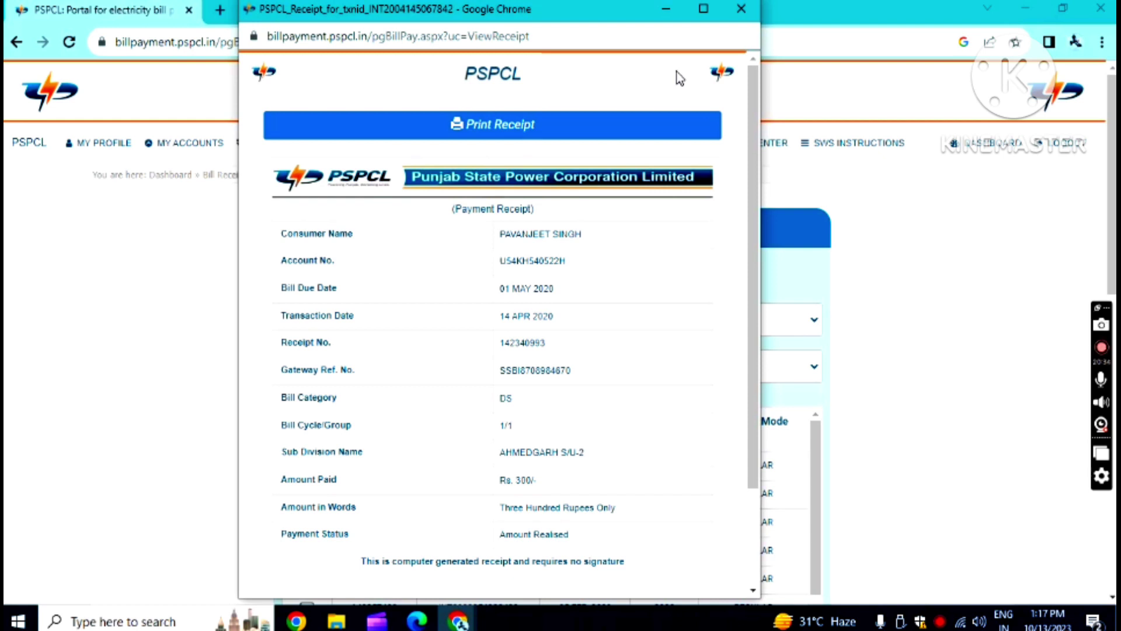
left_click(742, 11)
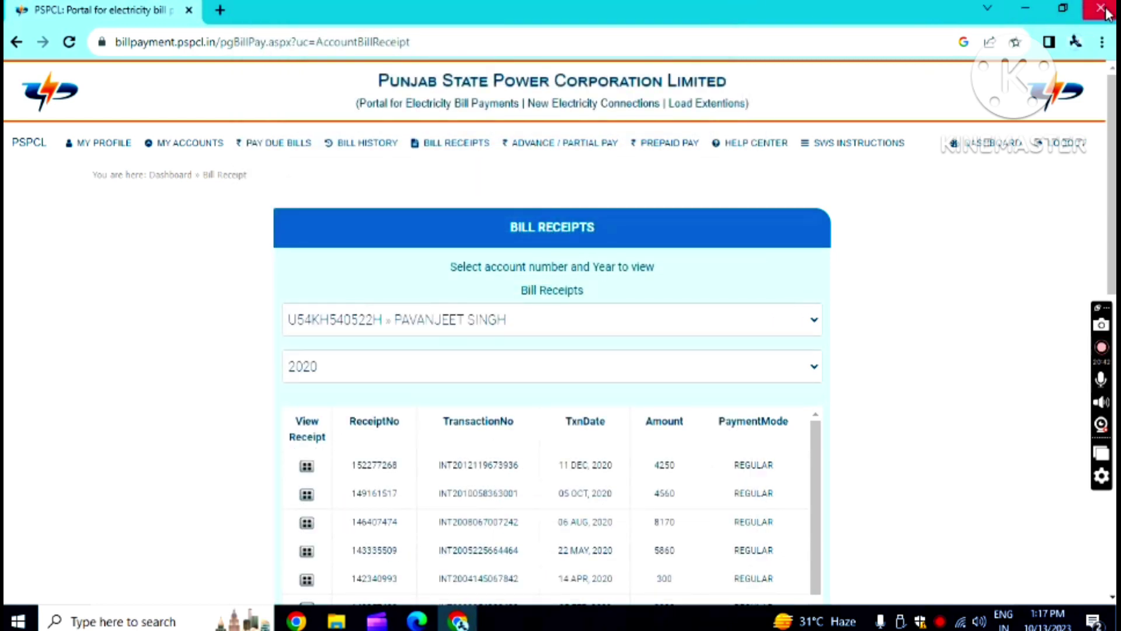
- Close the Chrome window to return to the Windows desktop
left_click(1102, 9)
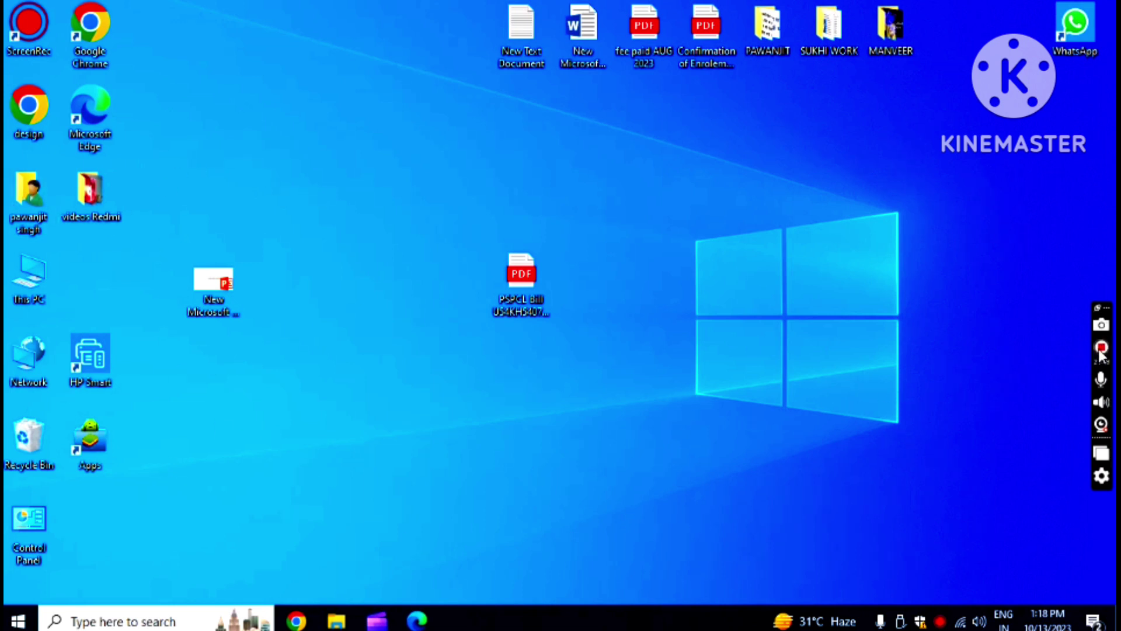
mouse_move(1102, 352)
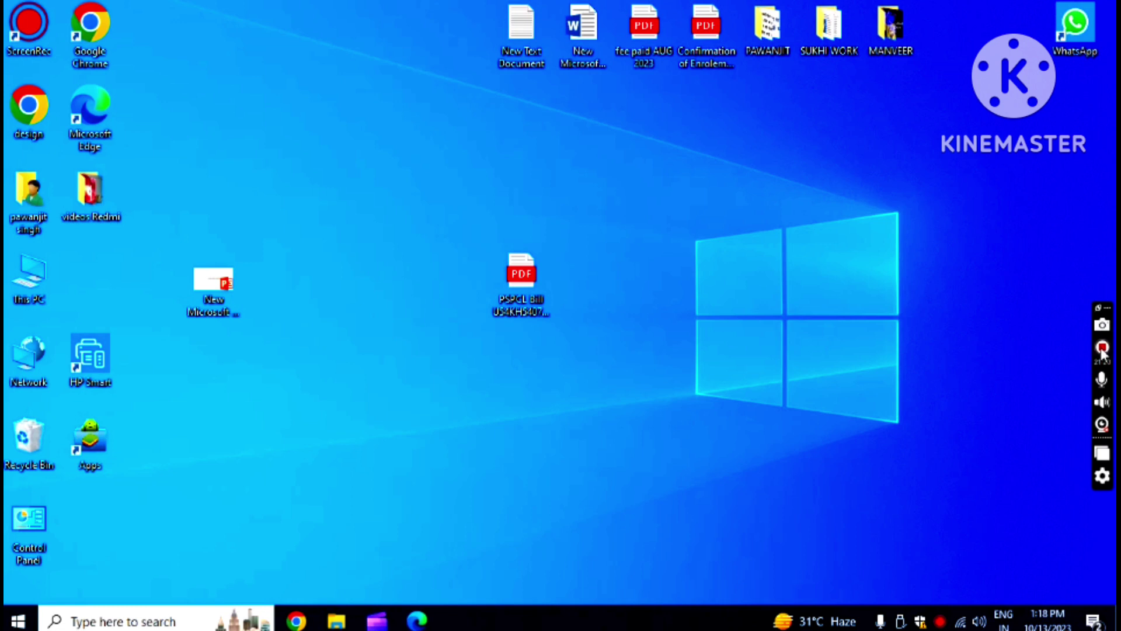